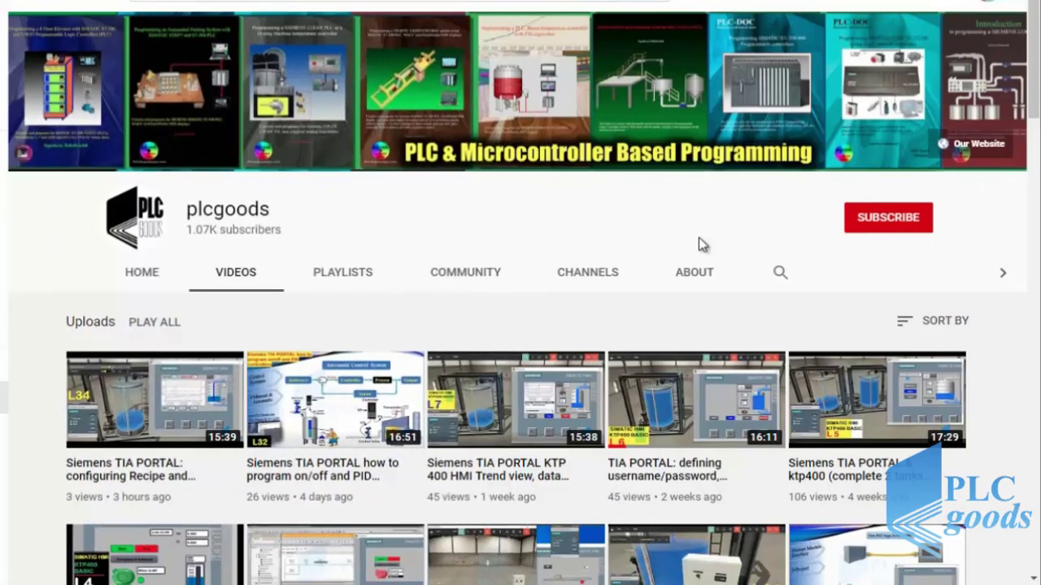
# Step: Browse plcgoods' uploaded videos, subscribe, then open and close the notification bell menu
pyautogui.scroll(-5, 698, 238)
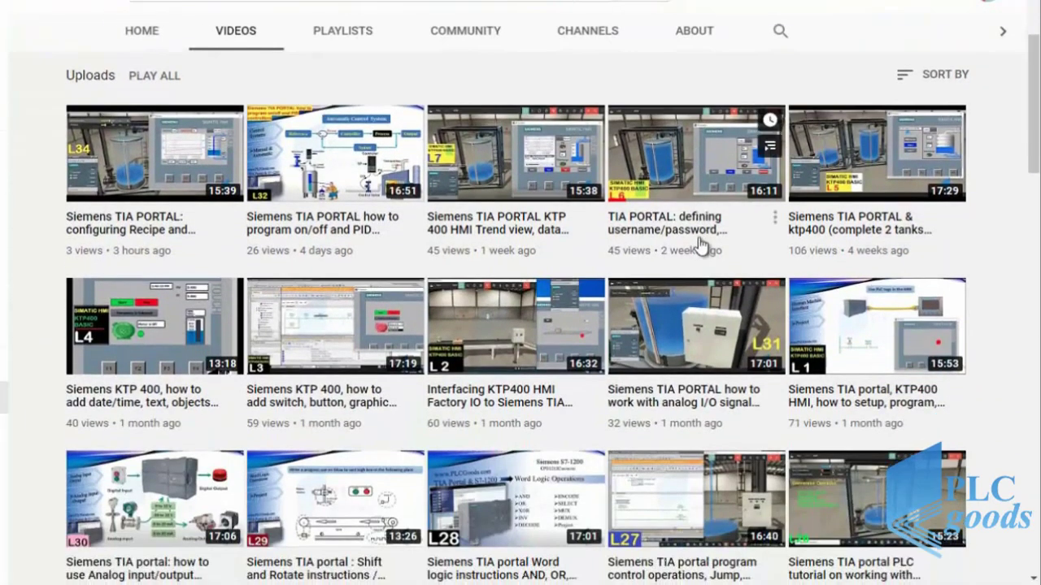
pyautogui.scroll(-5, 699, 244)
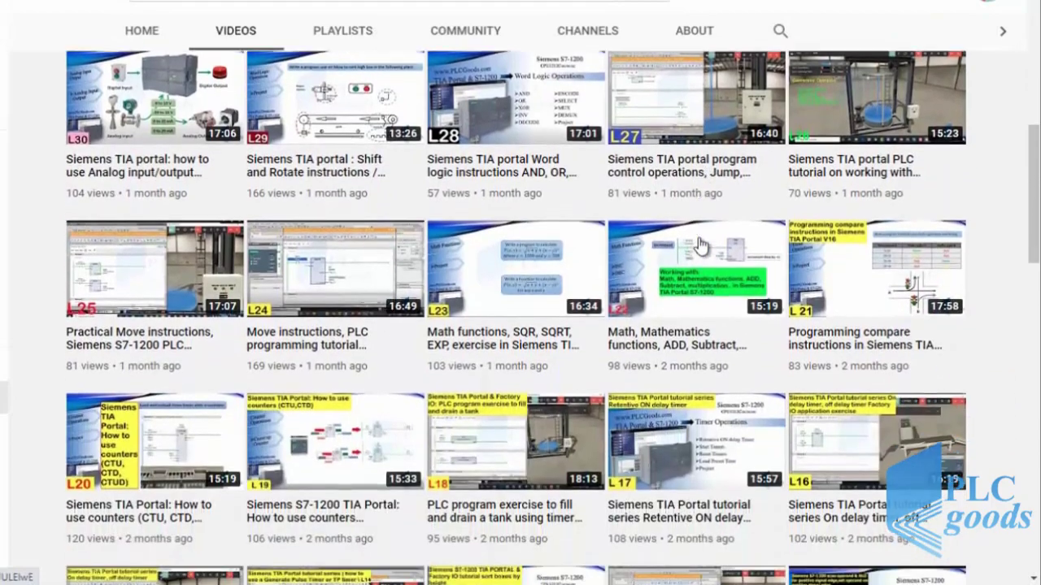
pyautogui.scroll(-5, 699, 244)
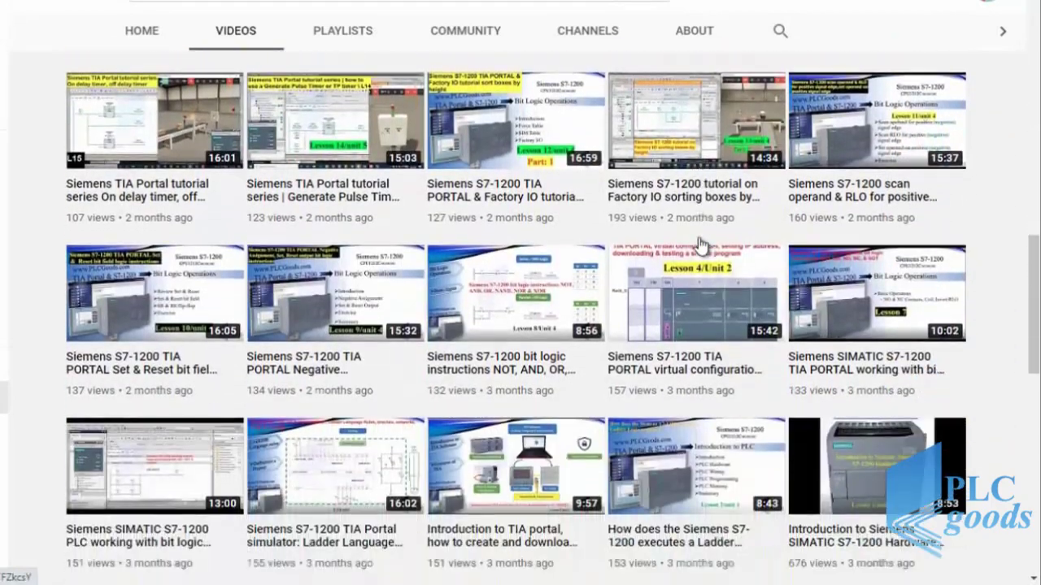
pyautogui.scroll(-4, 699, 244)
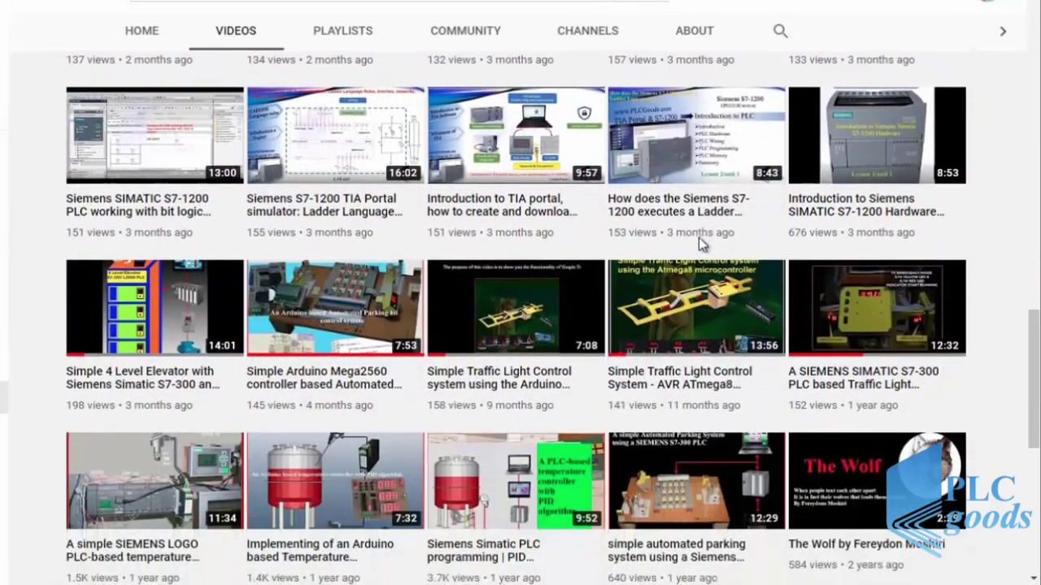
pyautogui.scroll(-6, 697, 236)
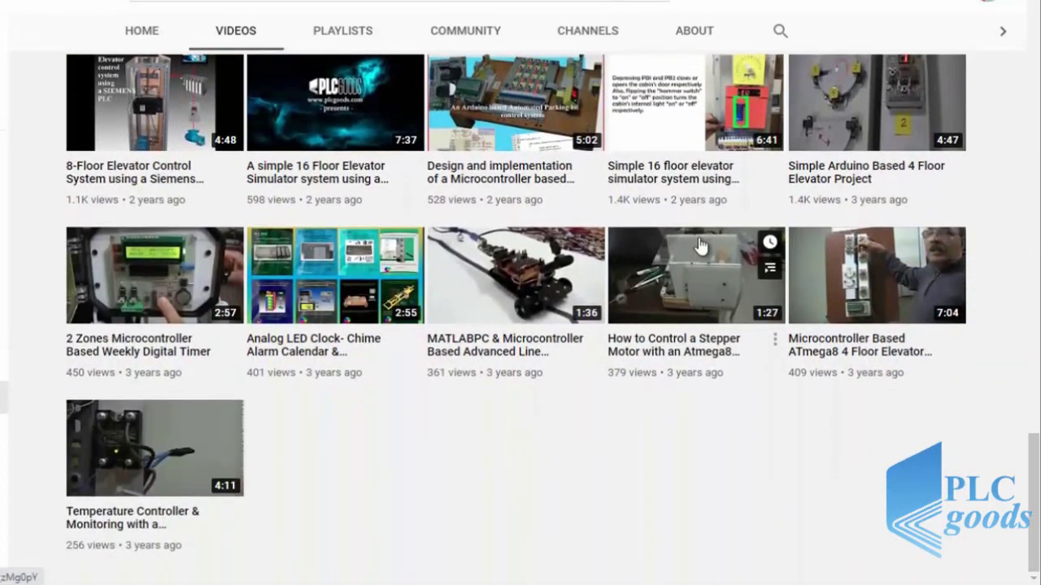
pyautogui.scroll(9, 699, 245)
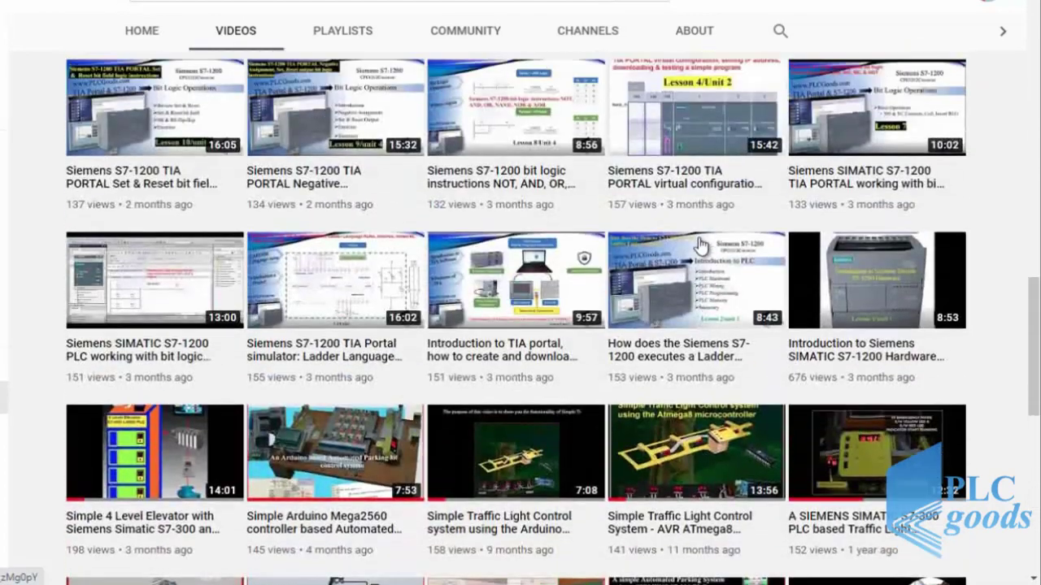
pyautogui.scroll(14, 700, 246)
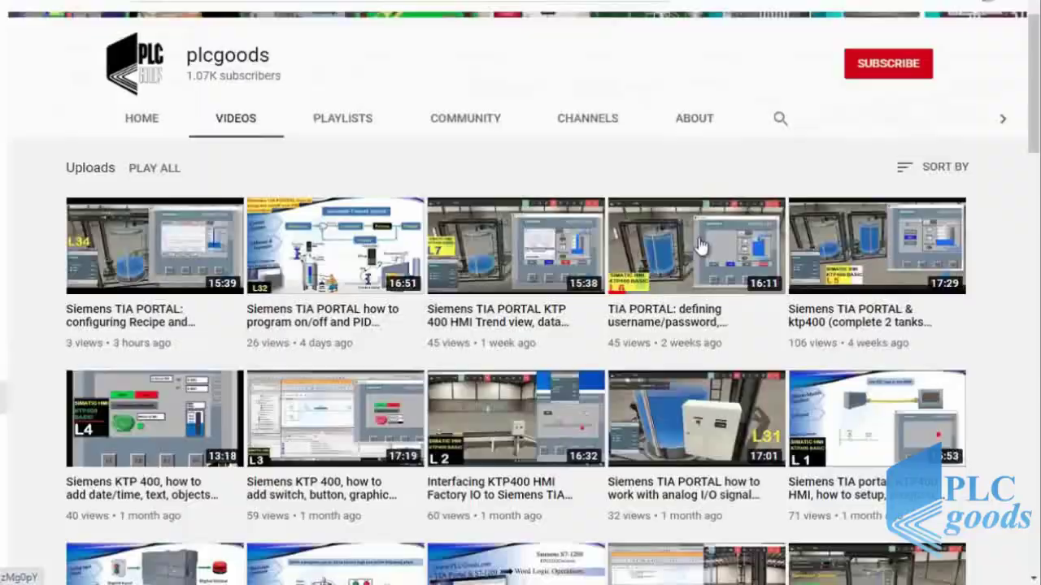
pyautogui.scroll(2, 699, 246)
pyautogui.click(862, 232)
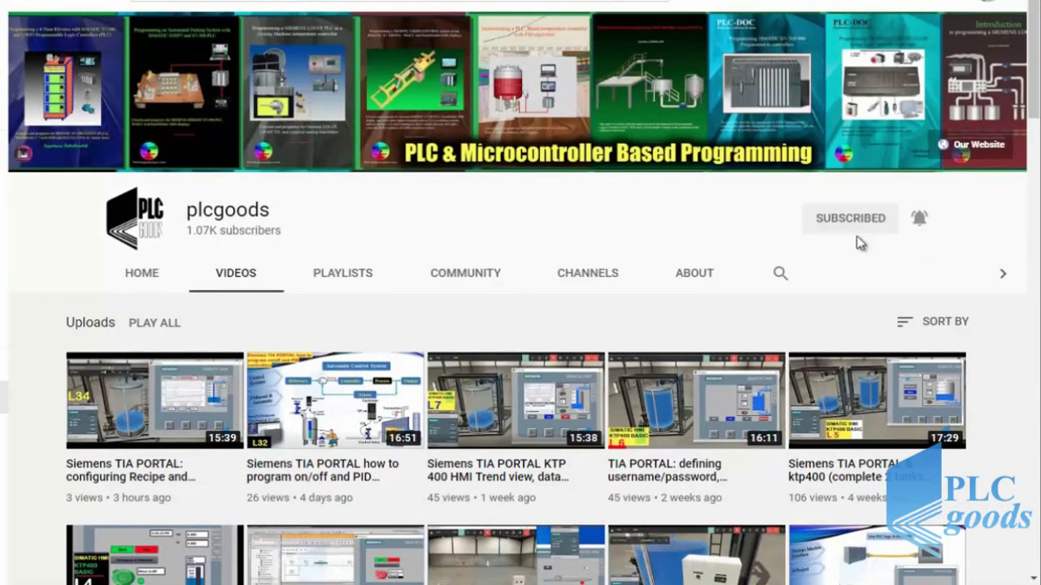
pyautogui.click(919, 220)
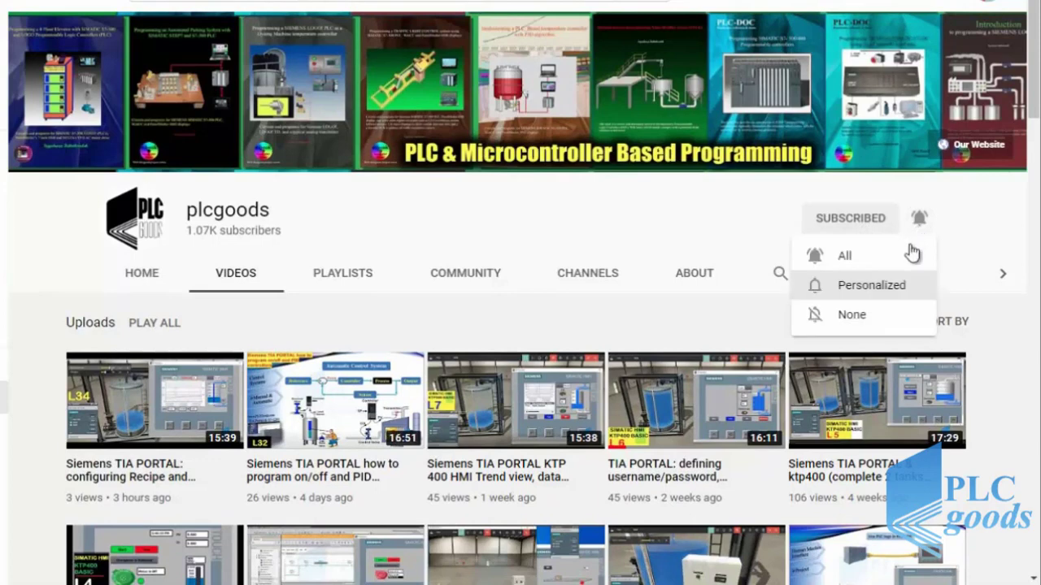
pyautogui.click(903, 257)
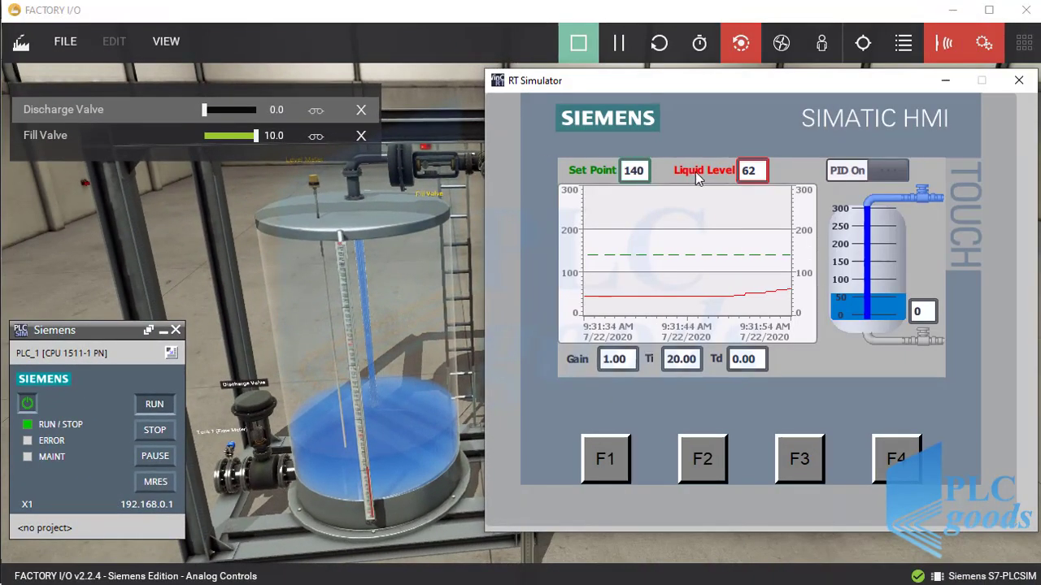
# Step: Turn the tank PID off and set the fill valve to 50 and discharge valve to 100
pyautogui.click(864, 177)
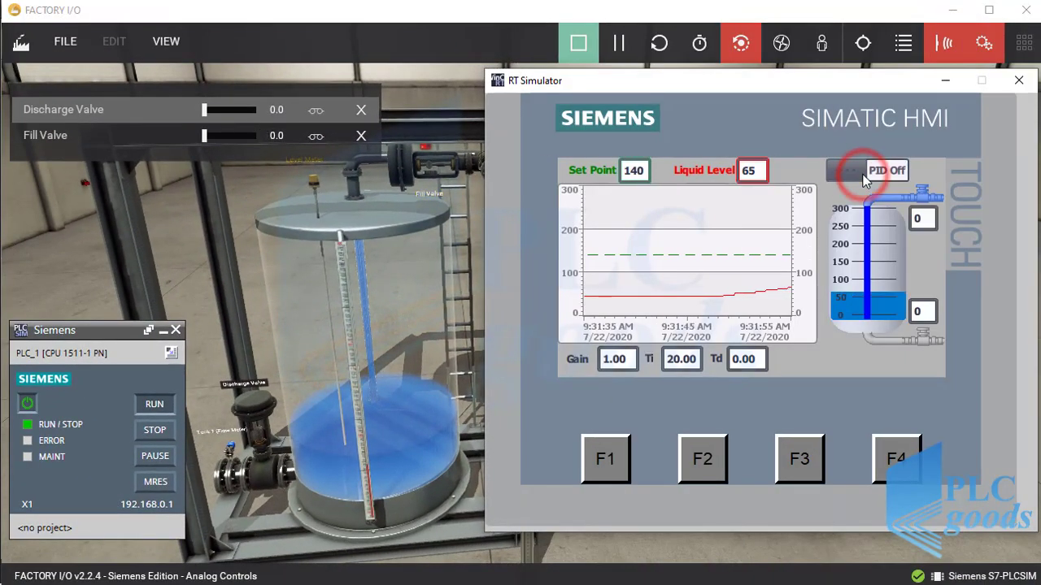
pyautogui.click(917, 218)
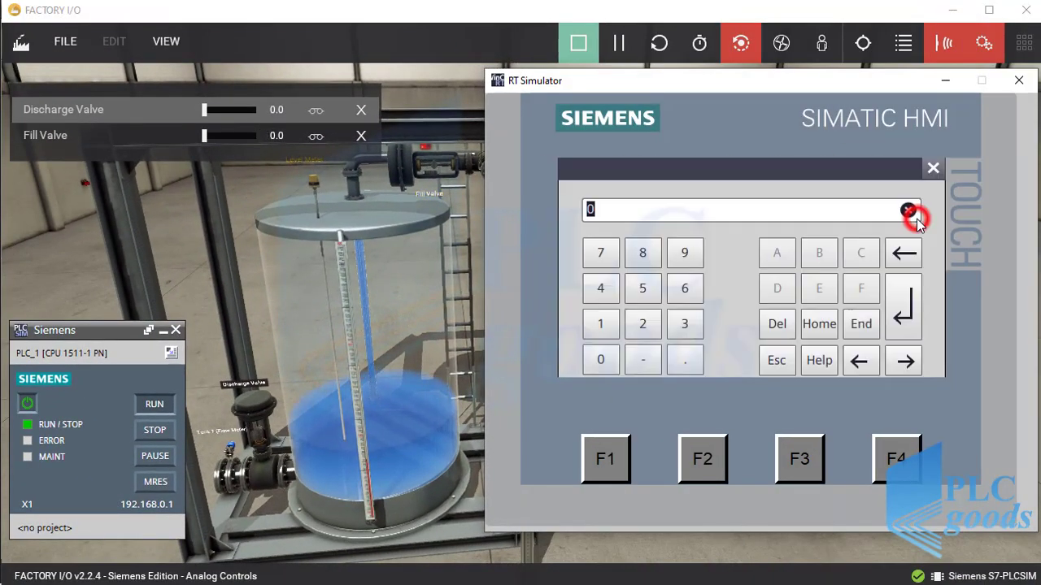
pyautogui.write('50')
pyautogui.press('Return')
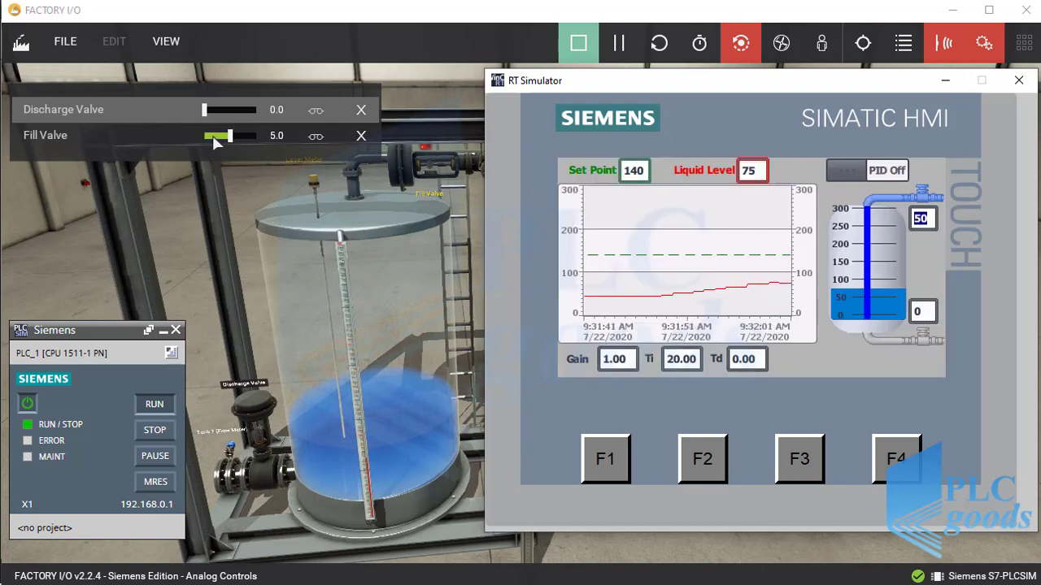
pyautogui.click(919, 313)
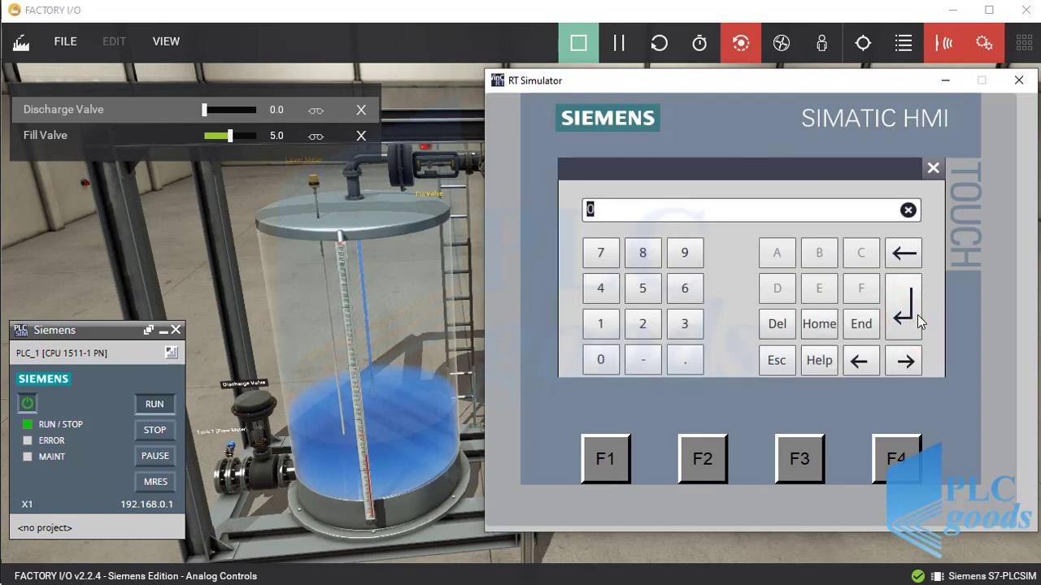
pyautogui.write('100')
pyautogui.press('Return')
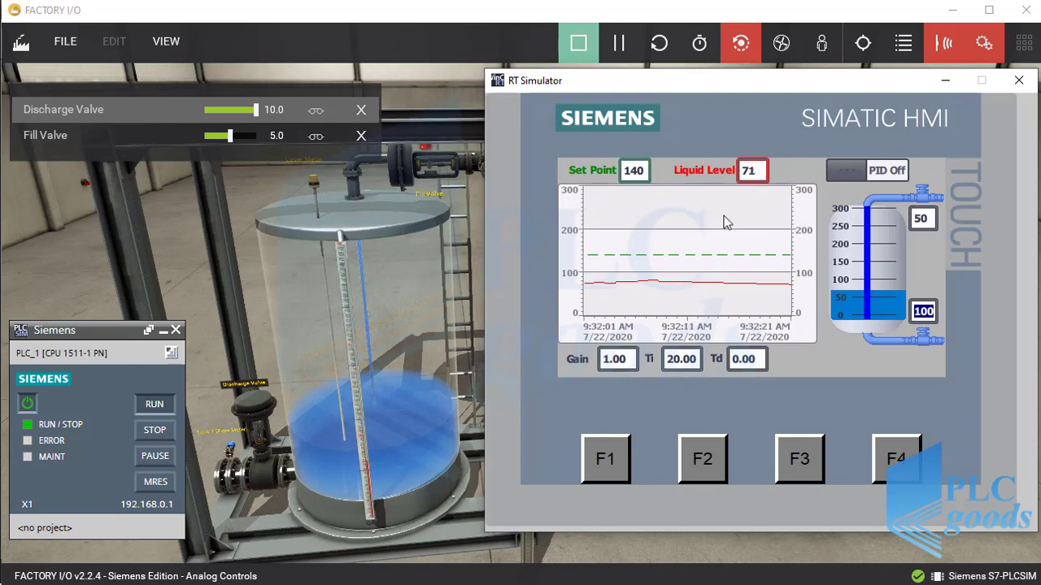
# Step: Stop the tank simulation and bring the TIA Portal project forward past PLCSIM
pyautogui.click(573, 49)
pyautogui.hotkey('alt', 'Tab')
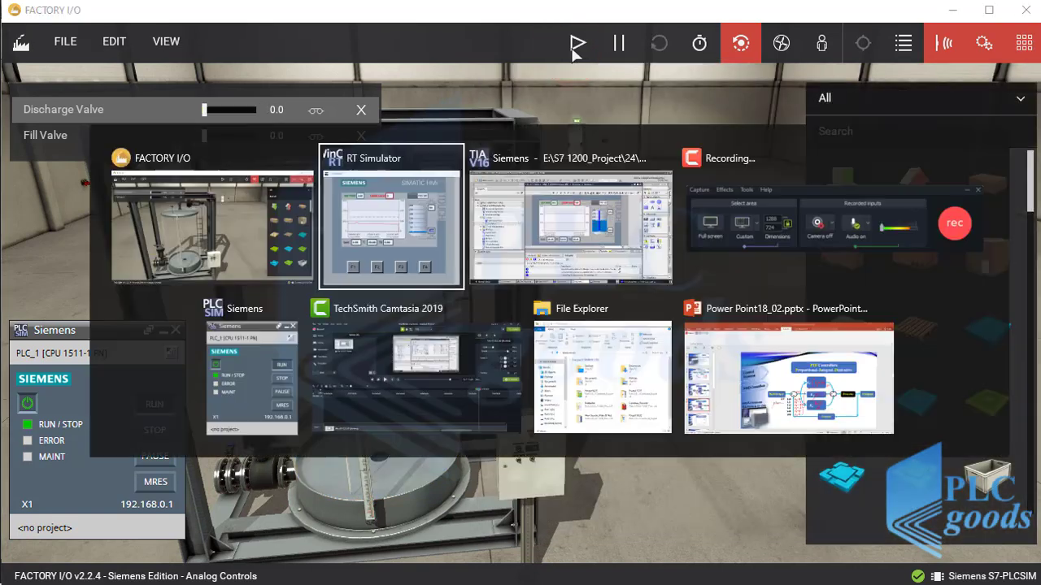
pyautogui.click(161, 331)
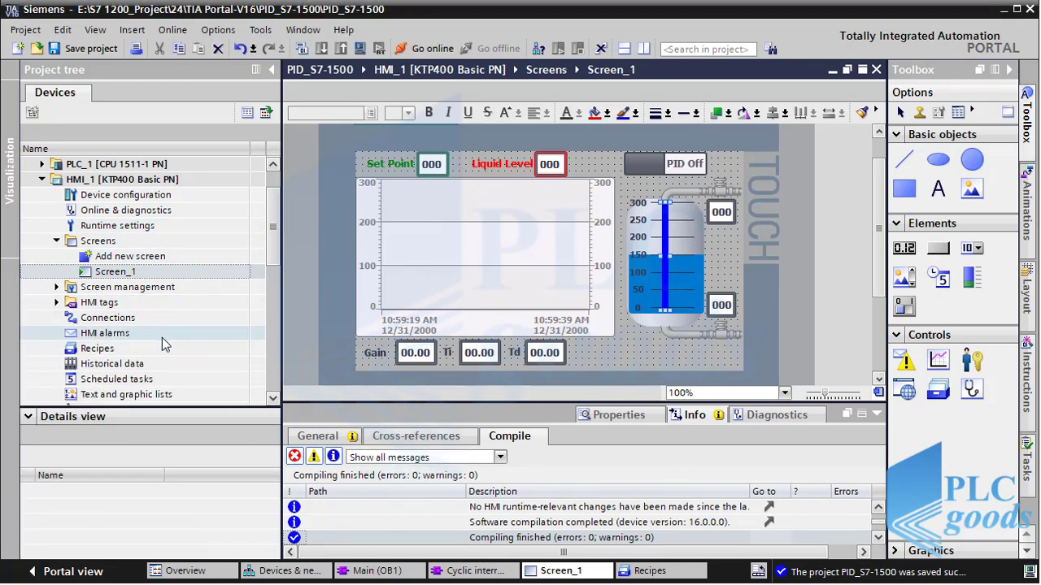
# Step: Create a recipe named Valves_Percent in HMI_1's Recipes editor
pyautogui.doubleClick(98, 350)
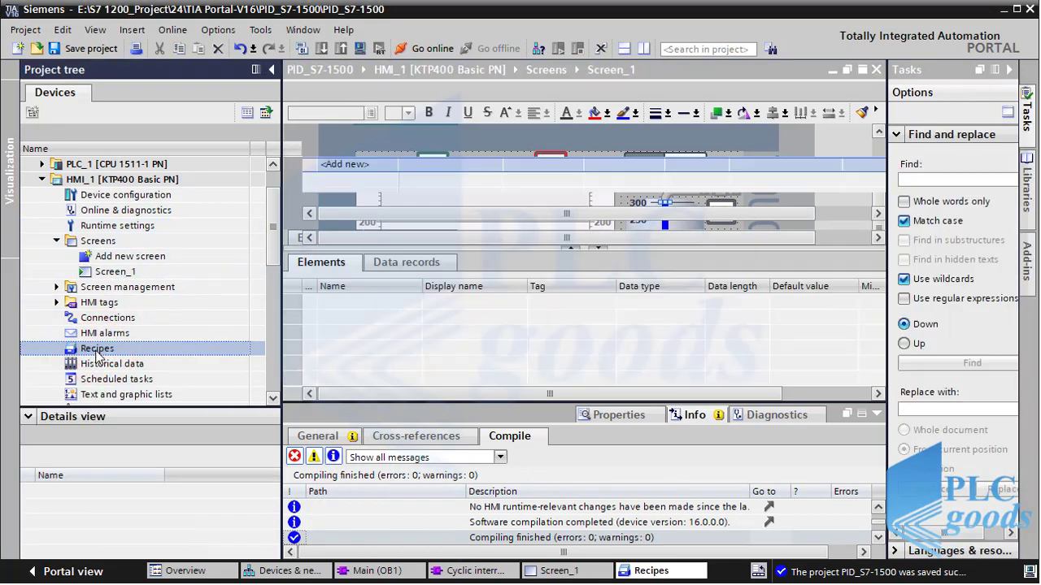
pyautogui.click(351, 166)
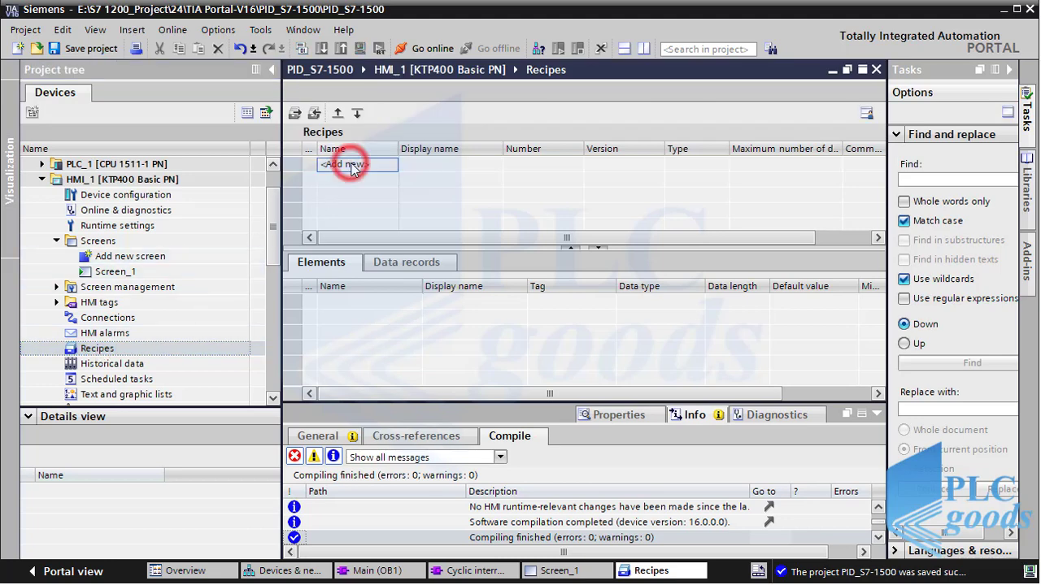
pyautogui.doubleClick(351, 165)
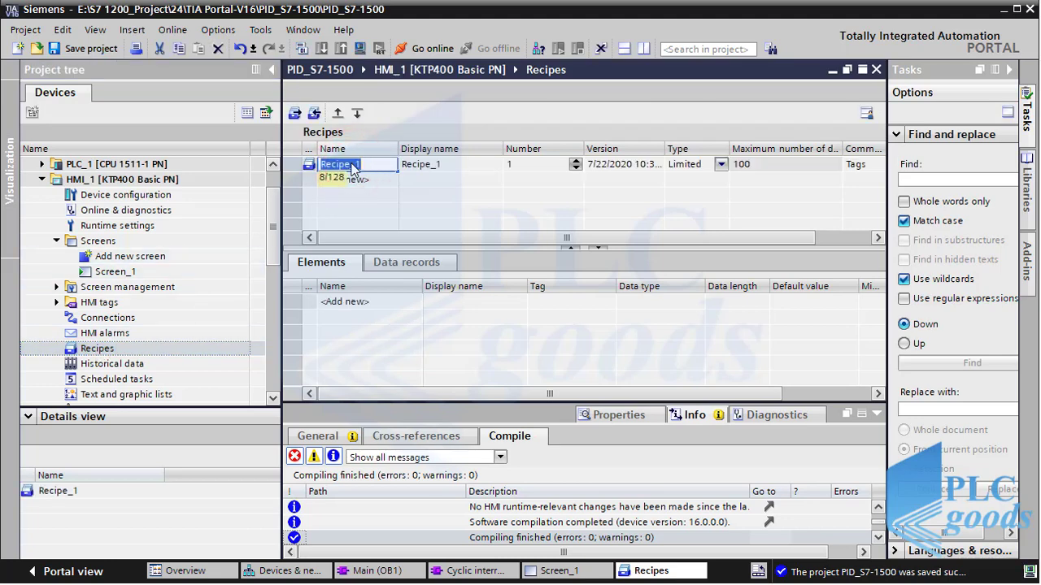
pyautogui.write('Va')
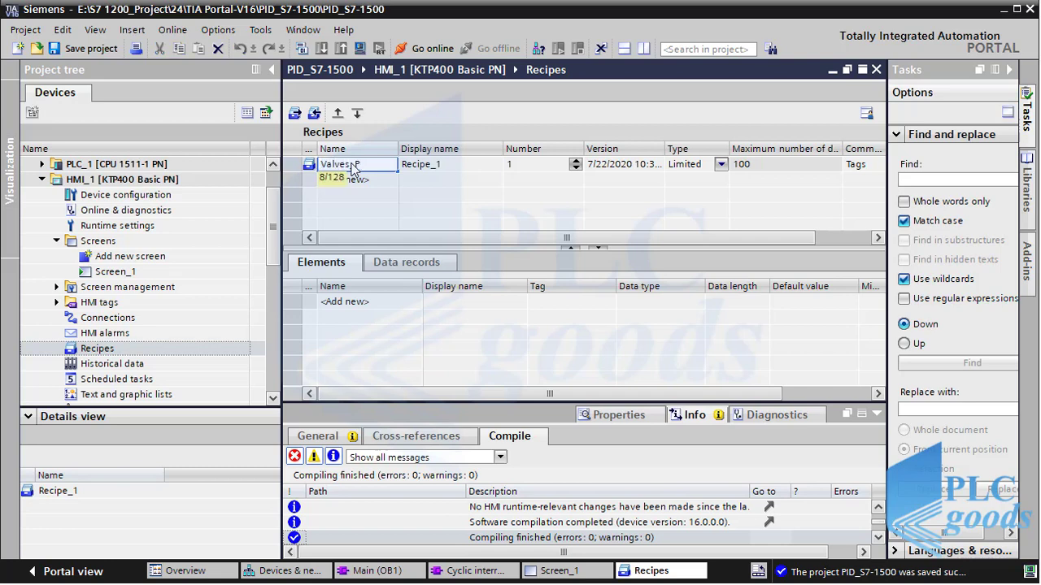
pyautogui.write('lves Perc')
pyautogui.press('Return')
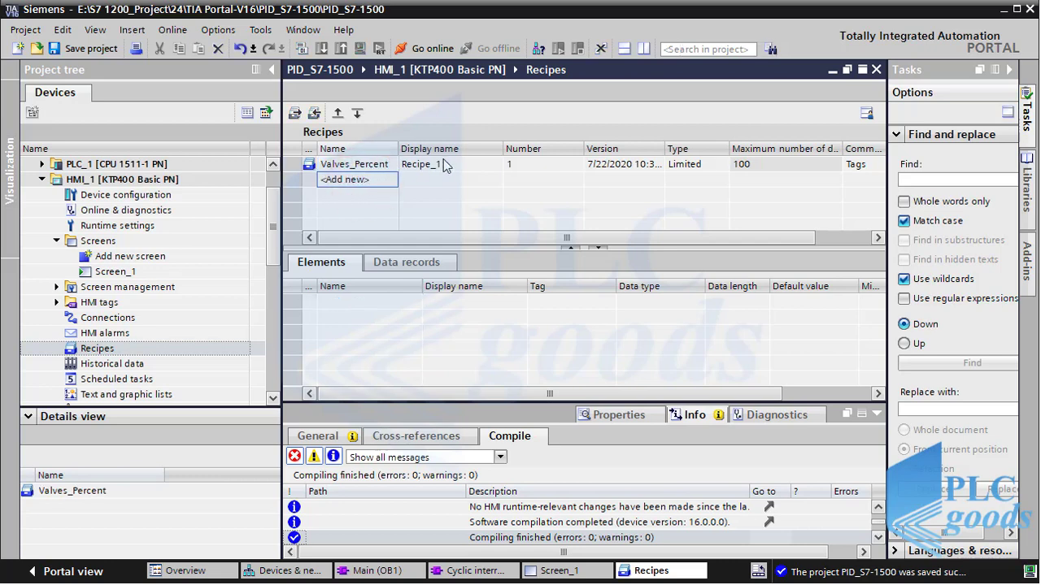
pyautogui.click(515, 166)
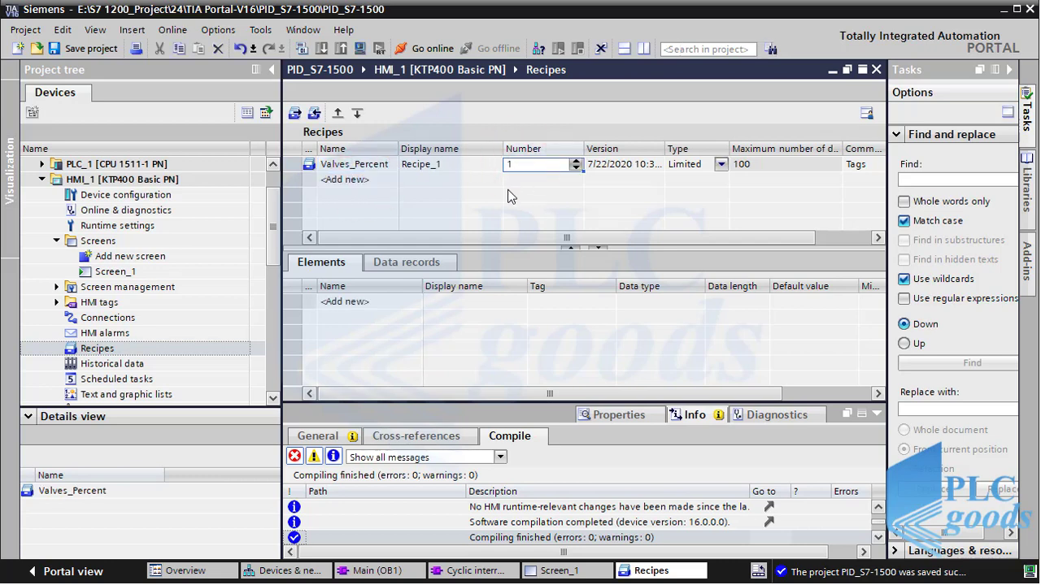
# Step: Add a recipe element named Filling and link it to the Fill percent tag
pyautogui.click(345, 302)
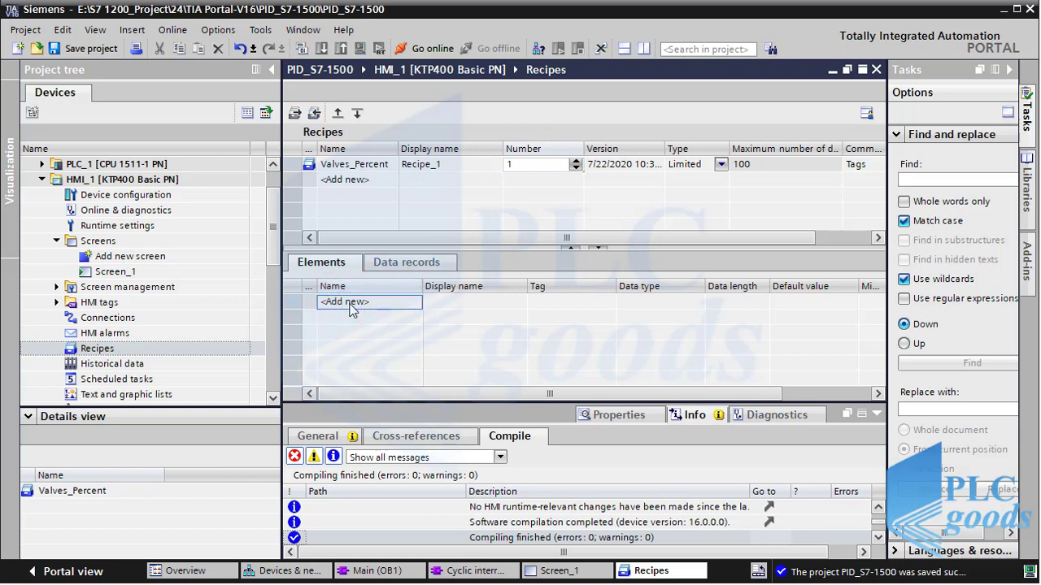
pyautogui.click(349, 304)
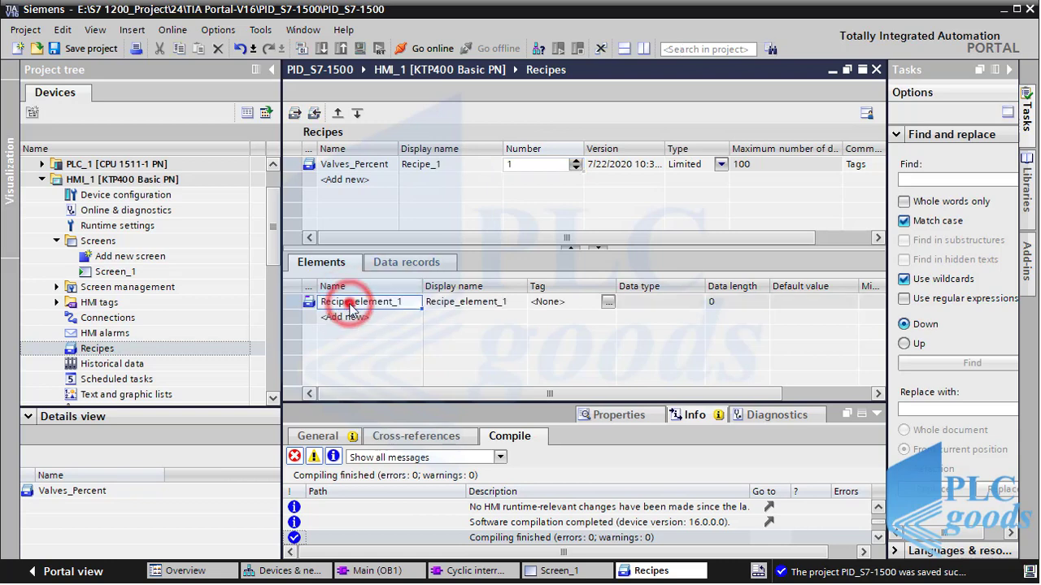
pyautogui.doubleClick(408, 301)
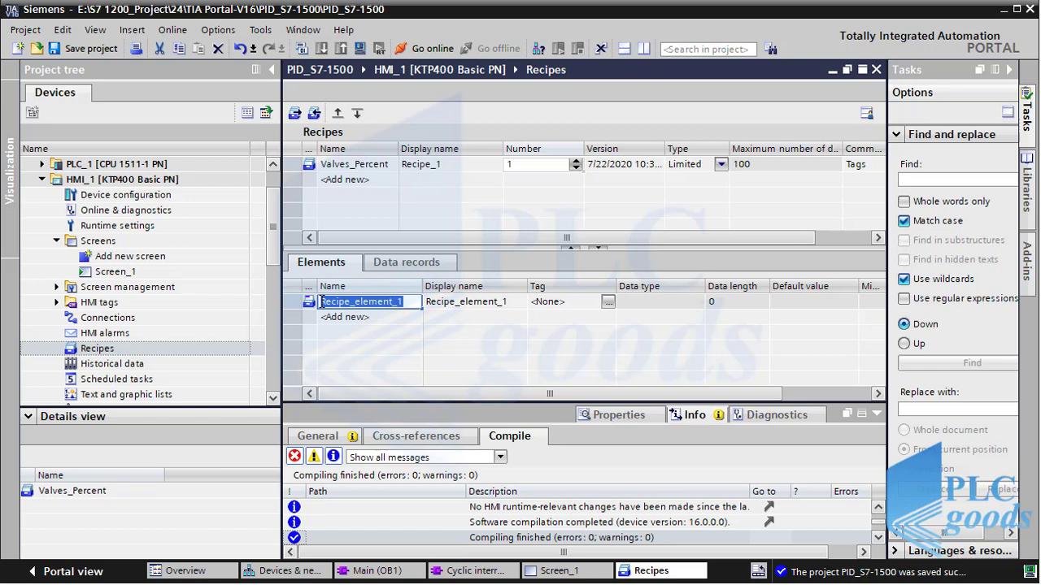
pyautogui.write('Fill')
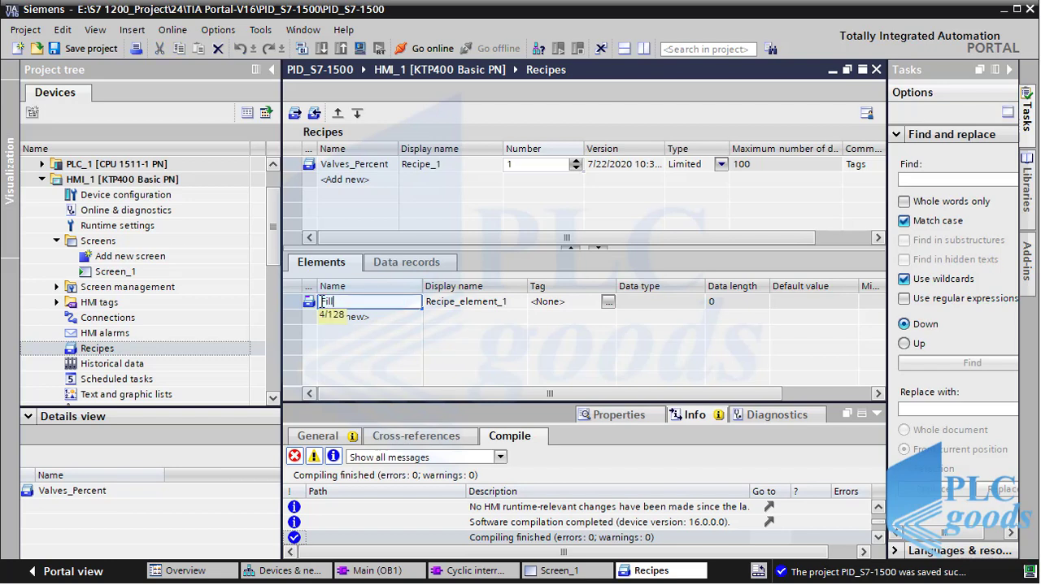
pyautogui.write('ing')
pyautogui.click(451, 308)
pyautogui.click(608, 302)
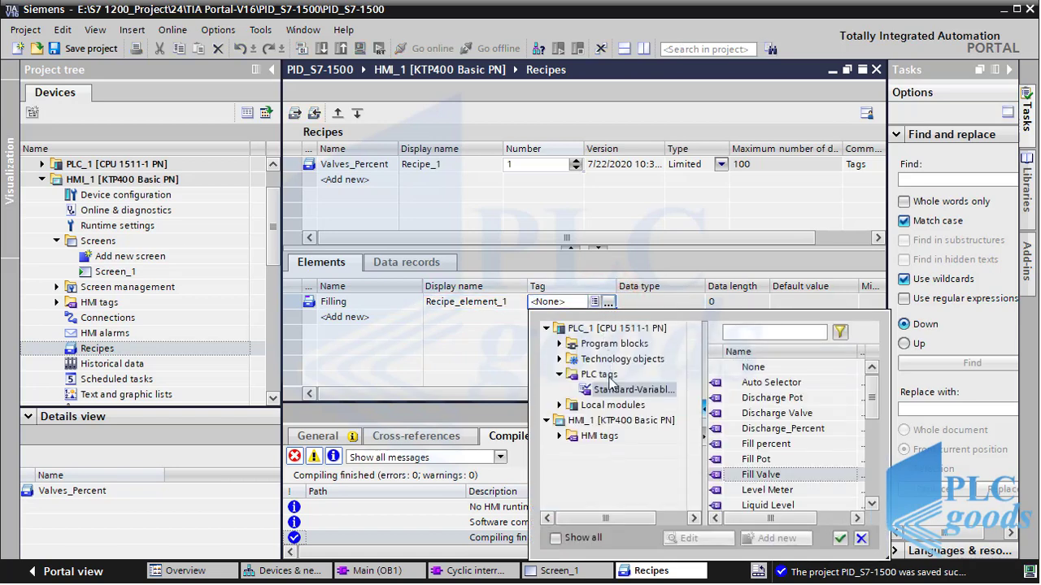
pyautogui.click(622, 389)
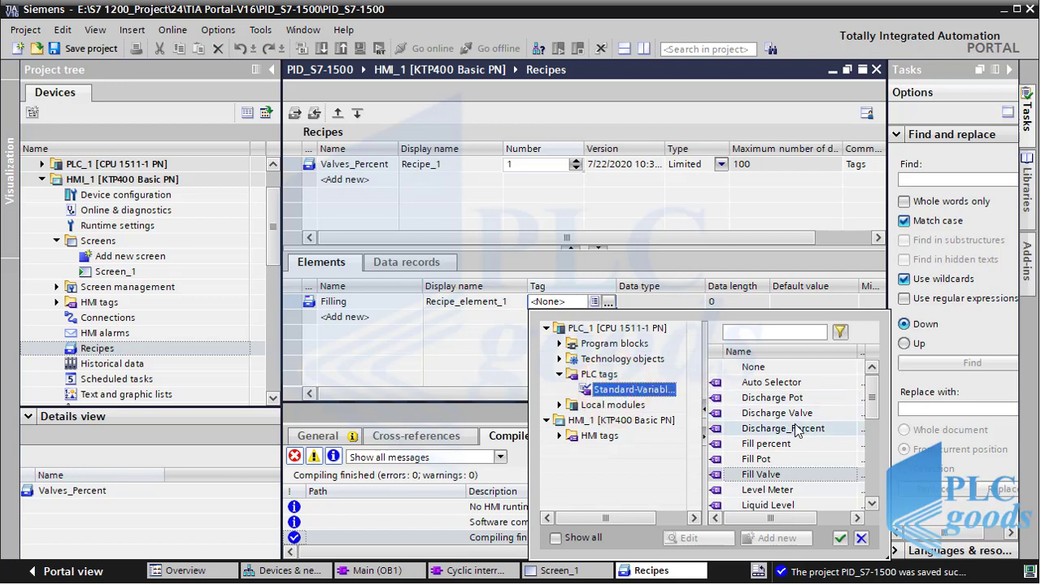
pyautogui.doubleClick(780, 444)
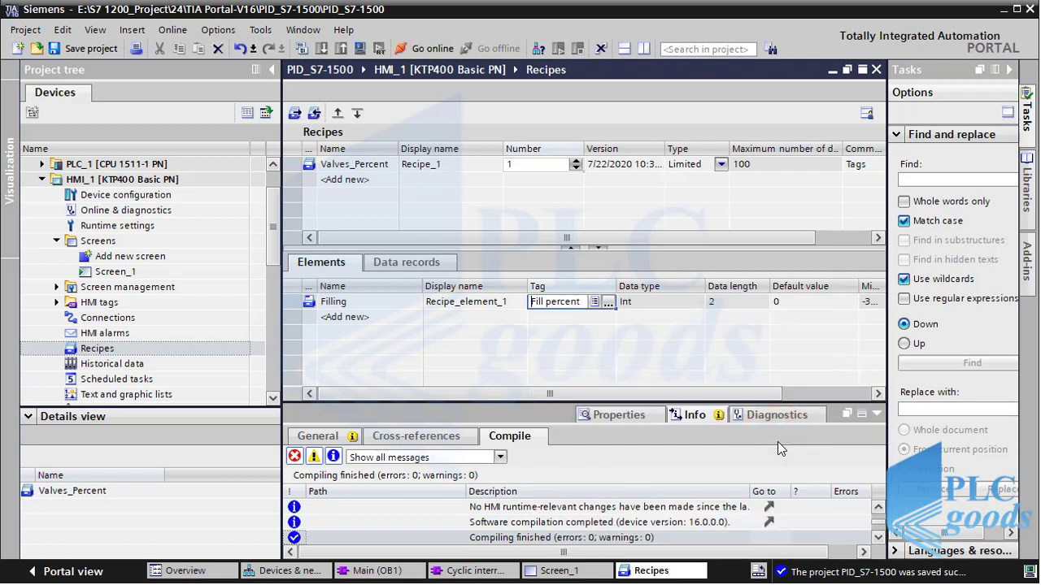
# Step: Add a Discharging element and link it to the Discharge_Percent PLC tag
pyautogui.doubleClick(396, 316)
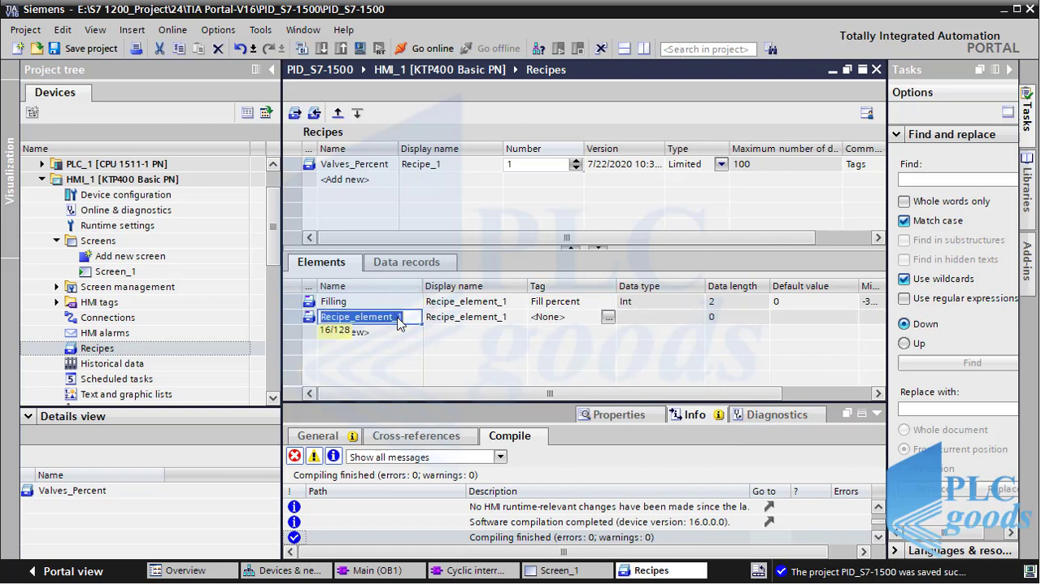
pyautogui.write('Dis')
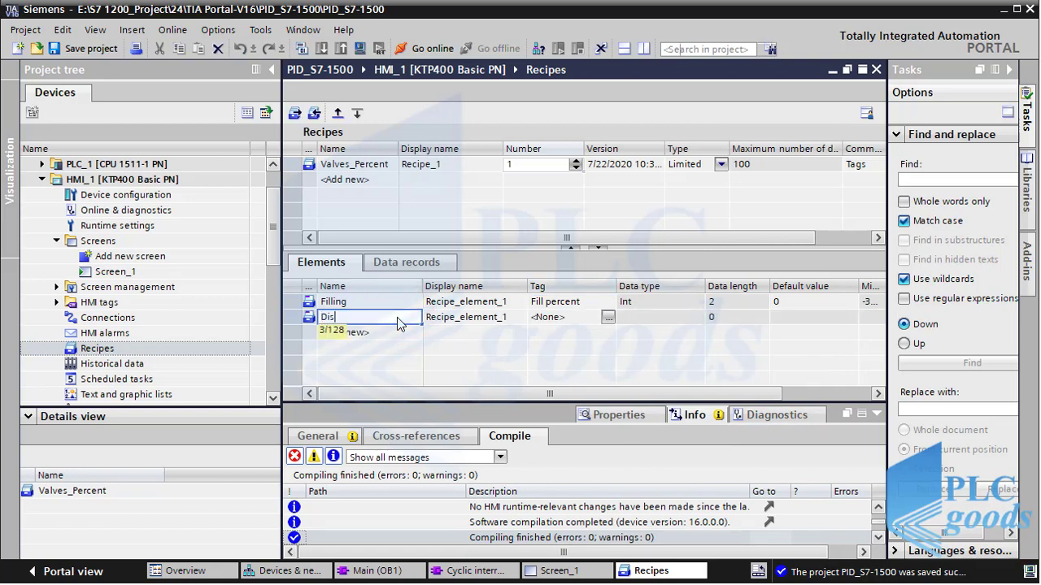
pyautogui.write('charging')
pyautogui.click(555, 317)
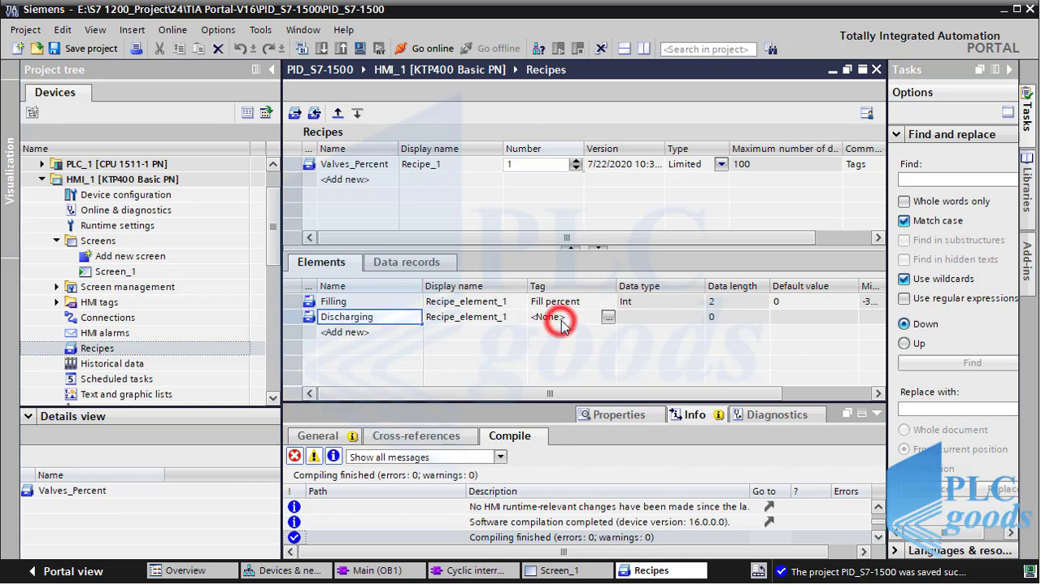
pyautogui.click(608, 317)
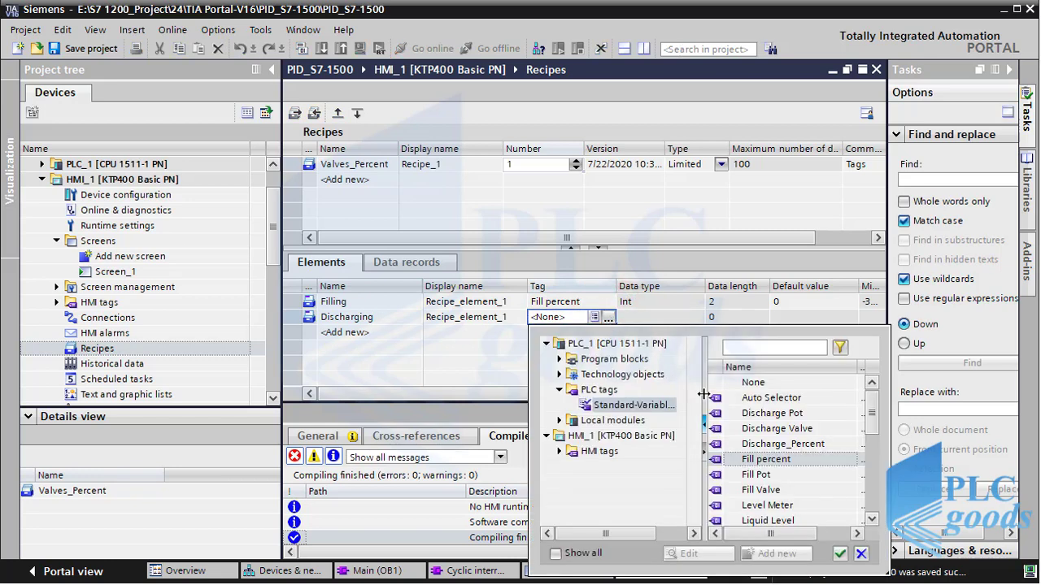
pyautogui.doubleClick(752, 444)
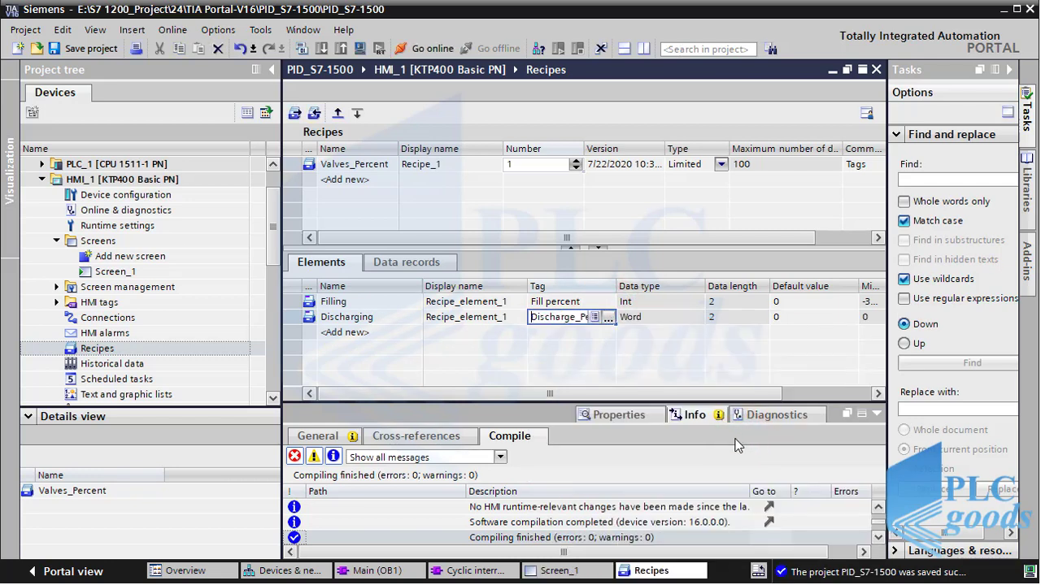
# Step: Add data record state1 with Filling 100 and Discharging 0
pyautogui.click(408, 263)
pyautogui.doubleClick(401, 305)
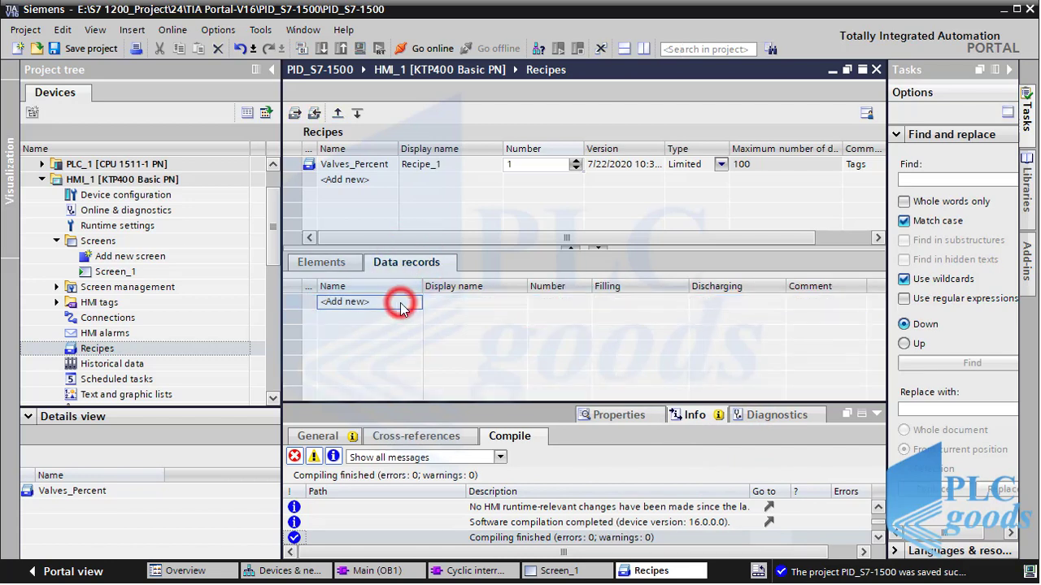
pyautogui.write('state1')
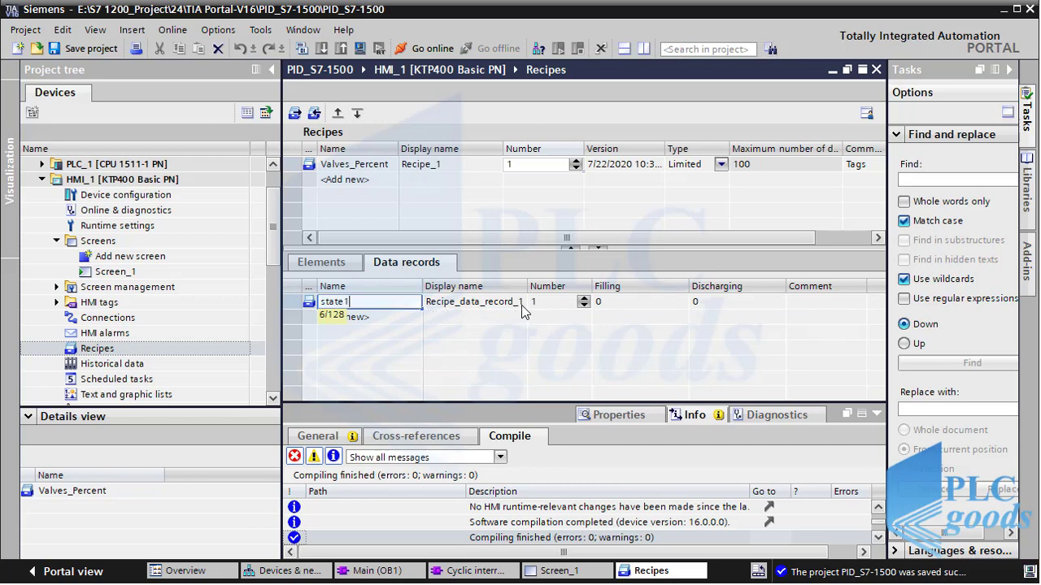
pyautogui.click(539, 304)
pyautogui.click(608, 306)
pyautogui.write('100')
pyautogui.click(697, 302)
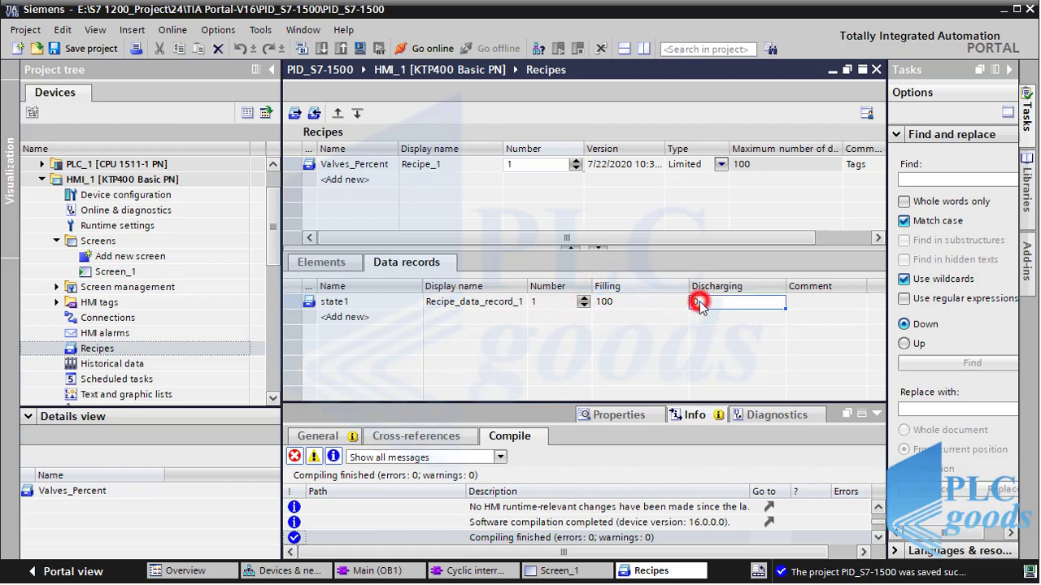
# Step: Add data record state2 with Filling 50 and Discharging 50
pyautogui.click(395, 318)
pyautogui.write('state2')
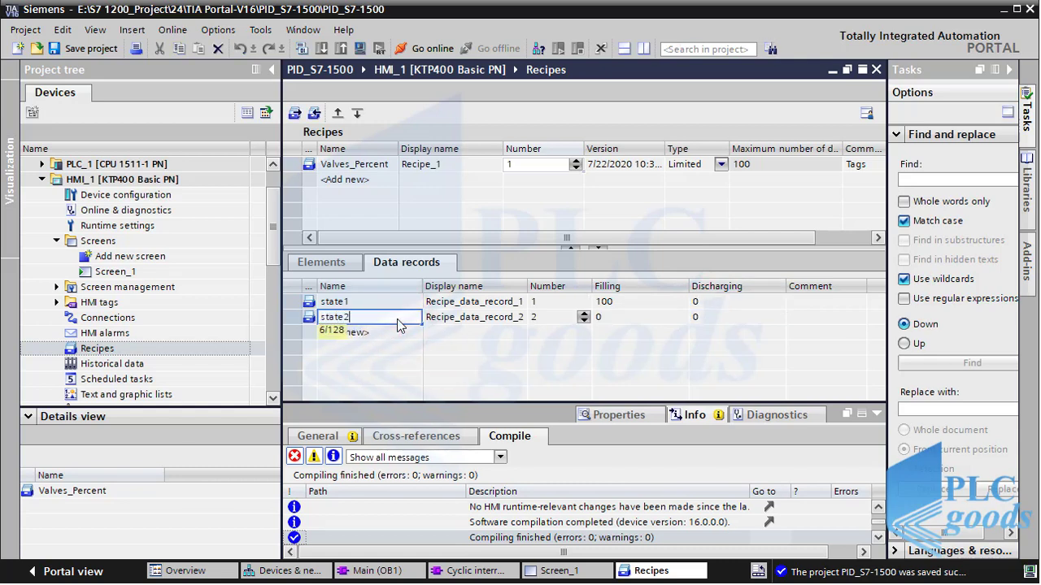
pyautogui.click(609, 318)
pyautogui.write('50')
pyautogui.click(695, 317)
pyautogui.write('50')
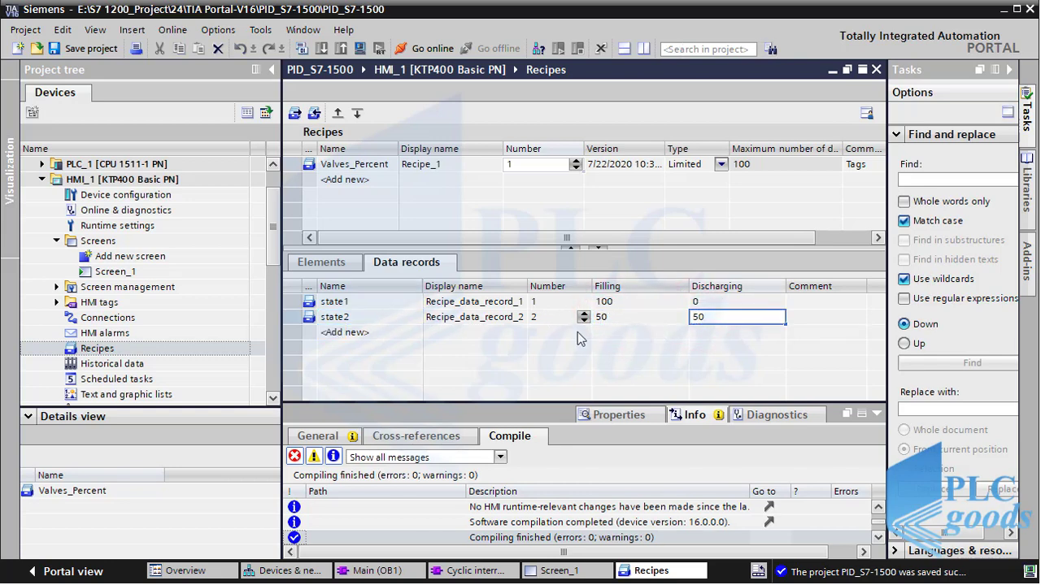
# Step: Add data record state3 with Filling 0 and Discharging 100, then save the project
pyautogui.click(379, 333)
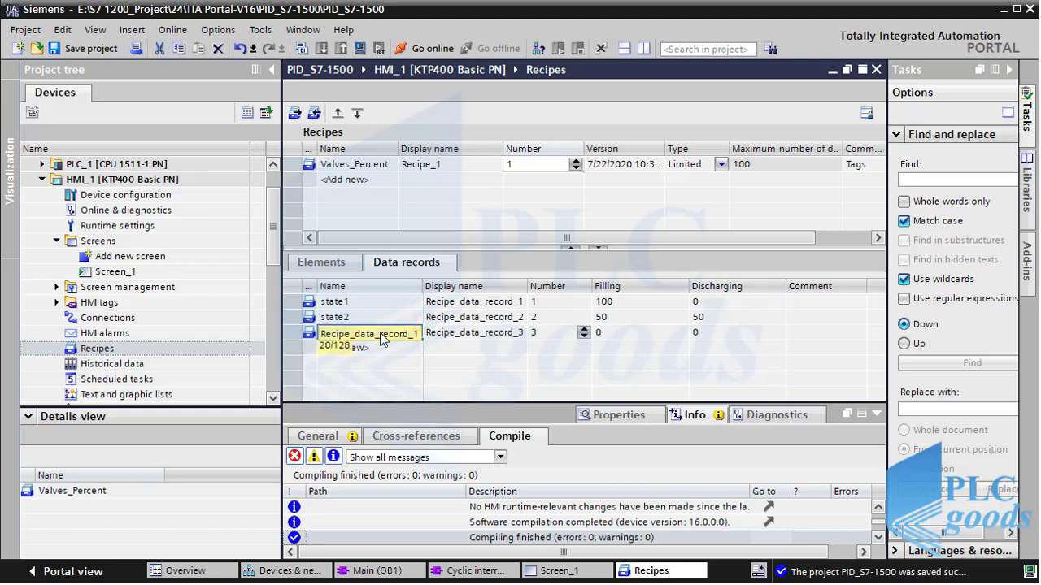
pyautogui.write('state')
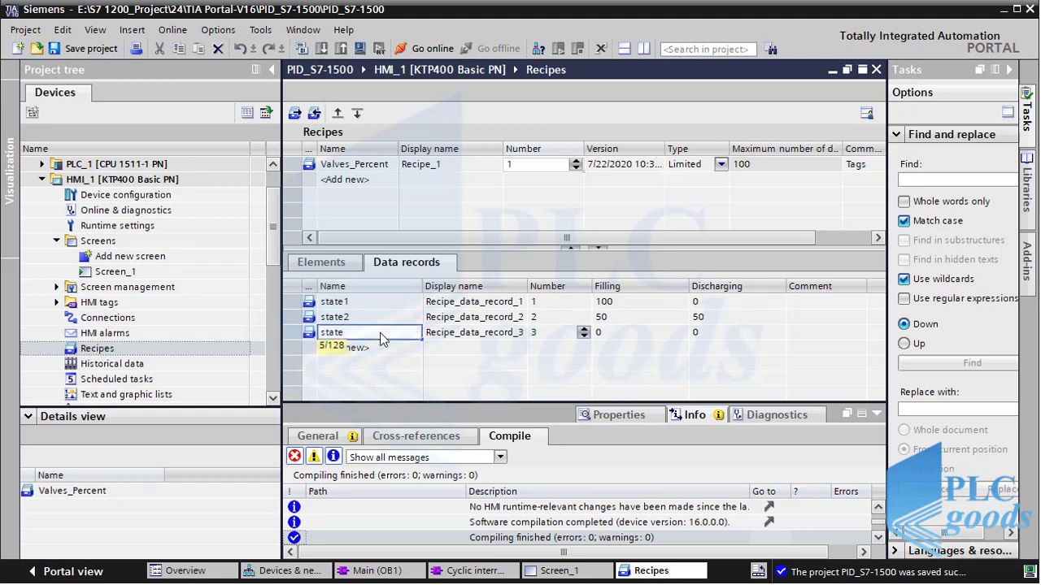
pyautogui.write('3')
pyautogui.click(532, 337)
pyautogui.click(600, 334)
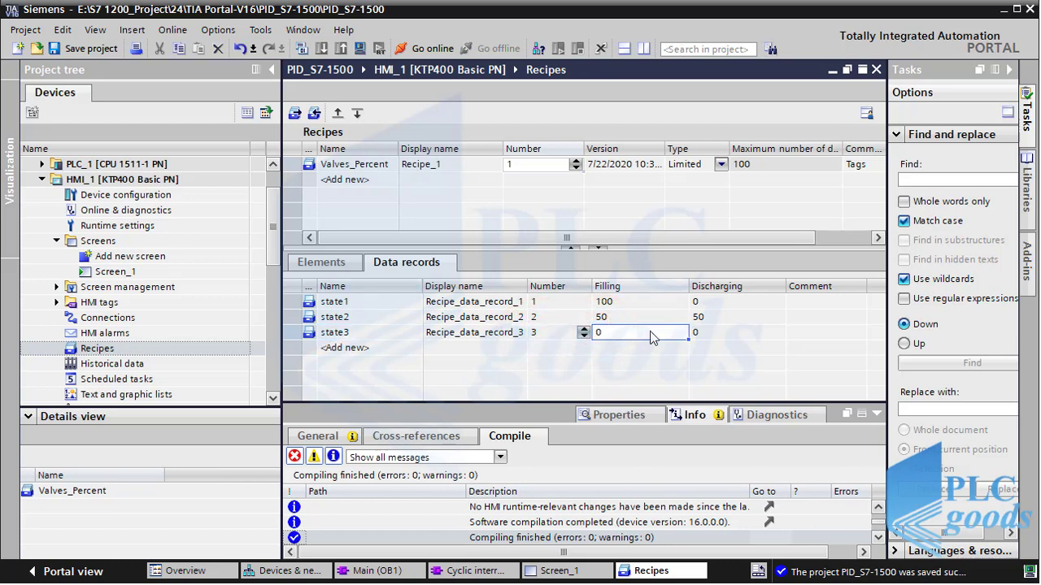
pyautogui.click(692, 334)
pyautogui.write('100')
pyautogui.press('Return')
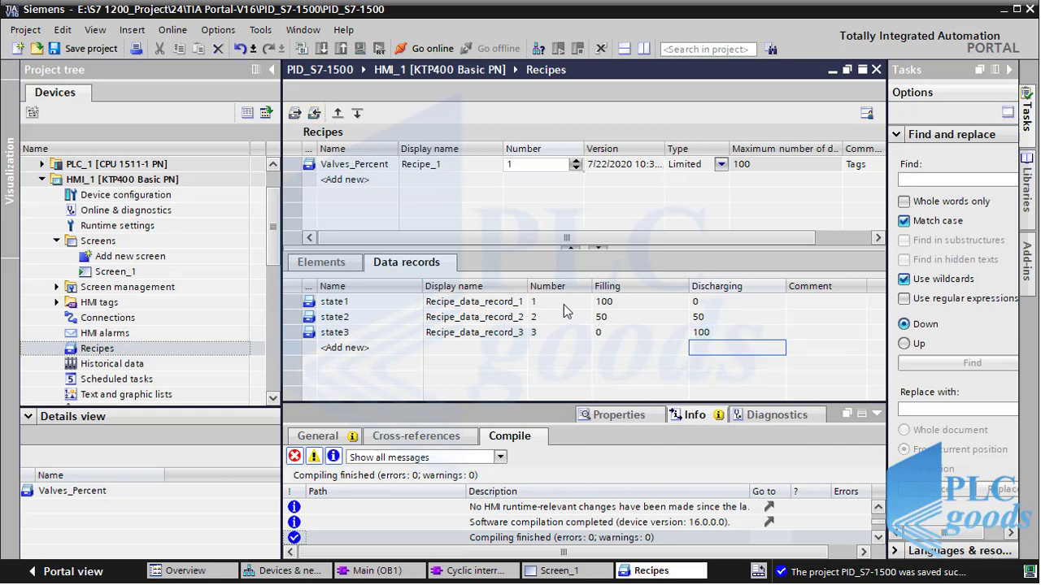
pyautogui.click(89, 51)
# Step: Place a button labelled S1 beside the tank on Screen_1 and make it narrower
pyautogui.click(561, 572)
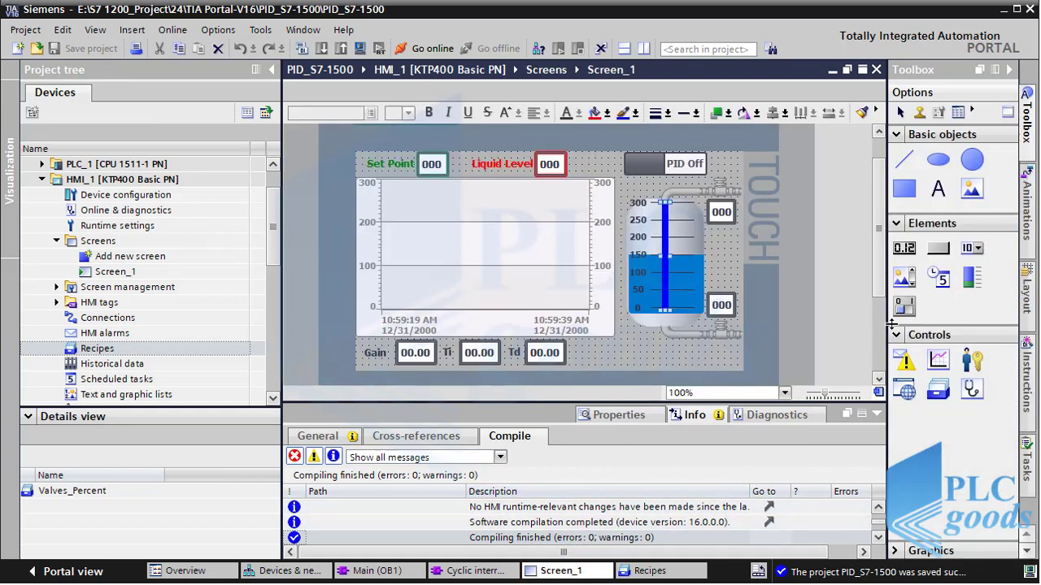
pyautogui.click(938, 249)
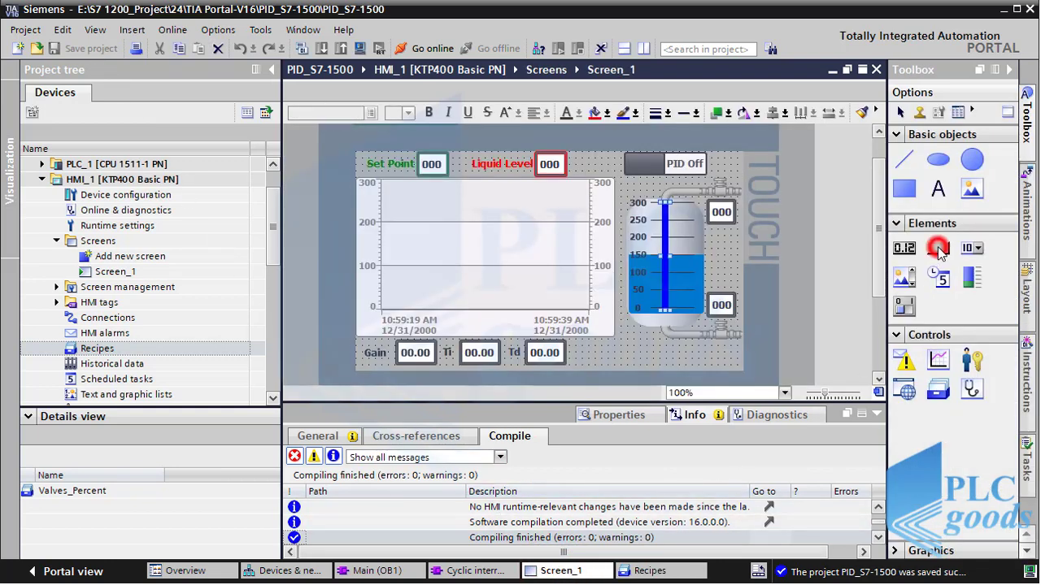
pyautogui.click(716, 243)
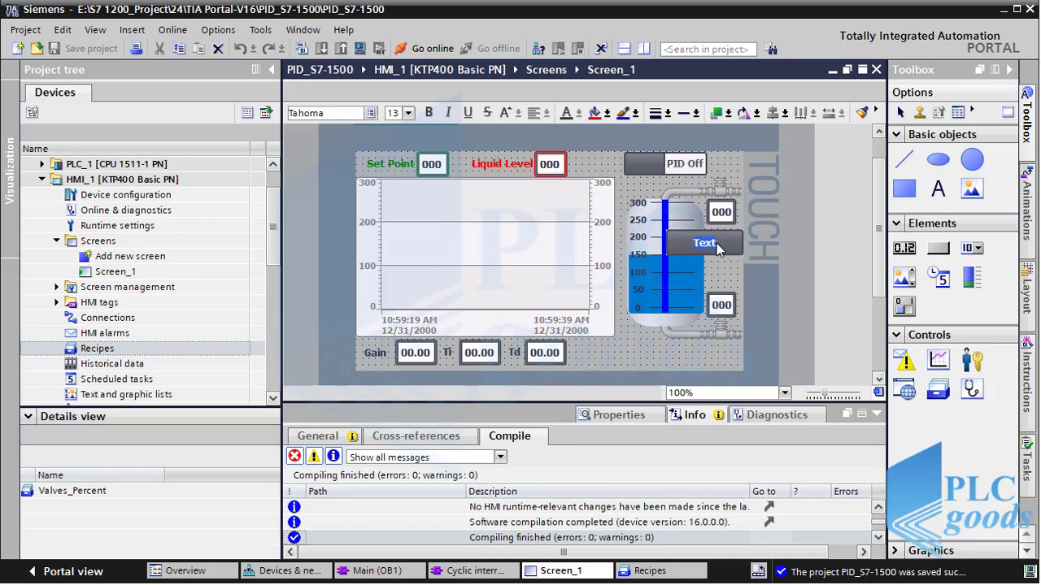
pyautogui.write('S1')
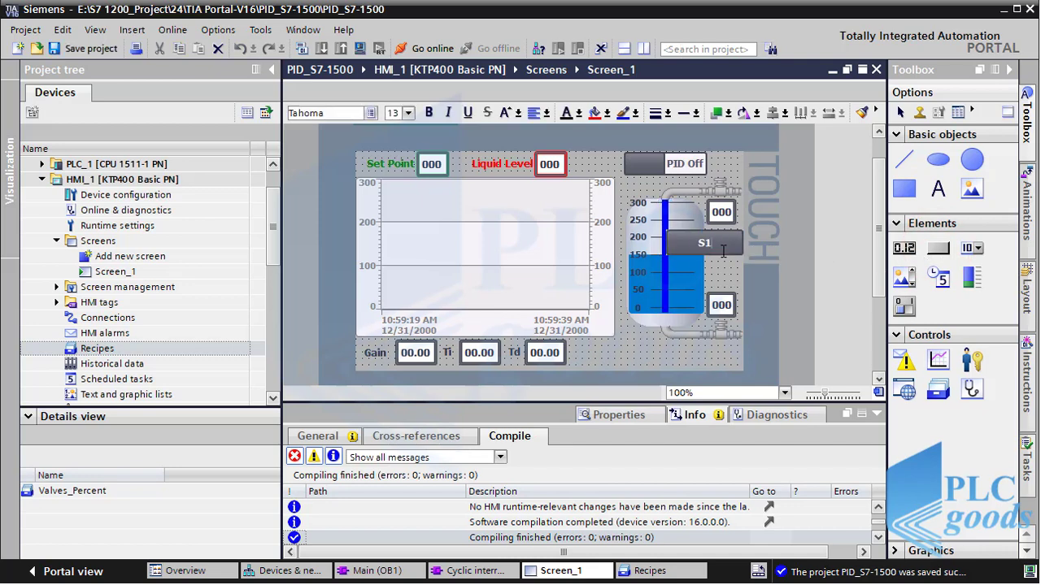
pyautogui.click(729, 267)
pyautogui.click(732, 244)
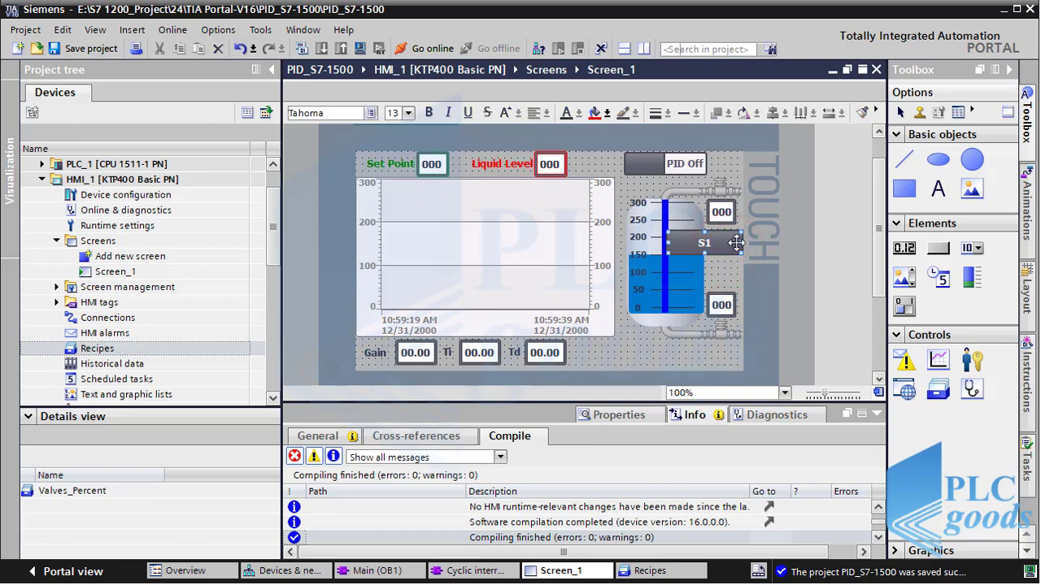
pyautogui.moveTo(743, 244); pyautogui.dragTo(722, 234)
# Step: Assign SetDataRecordToPLC with recipe 1 to the S1 button's Click event
pyautogui.click(618, 414)
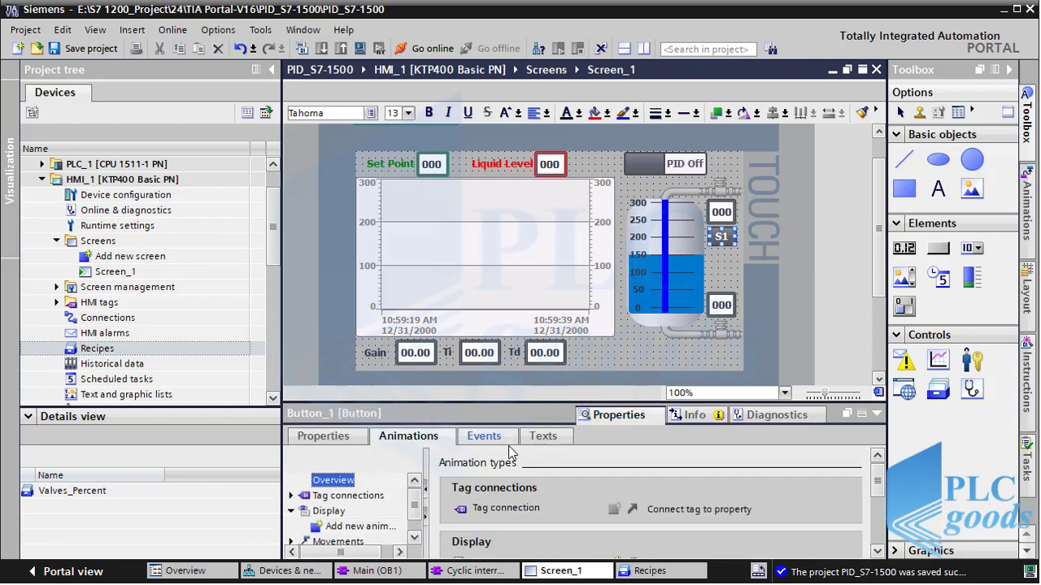
pyautogui.click(483, 437)
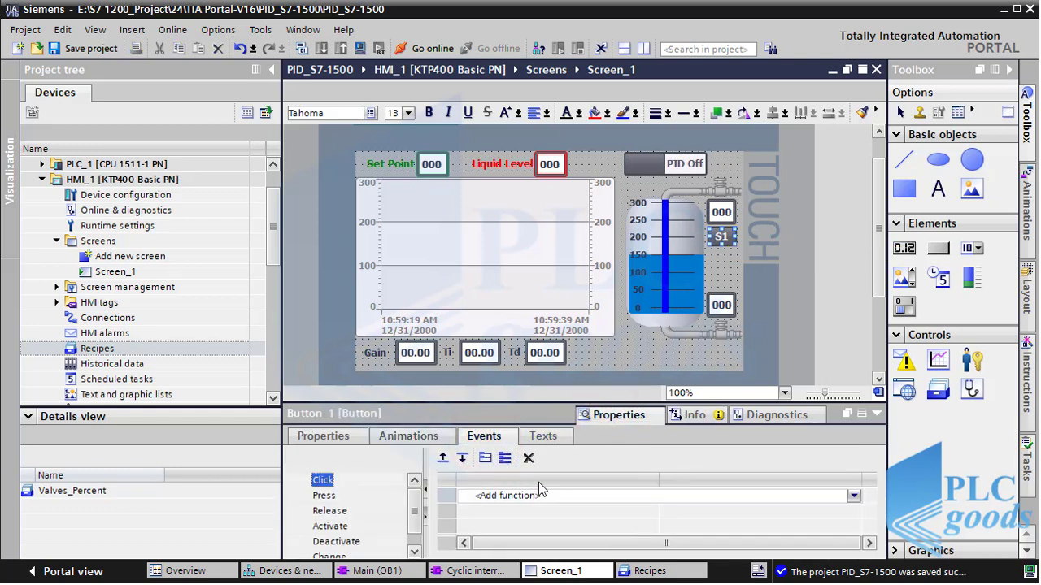
pyautogui.click(852, 497)
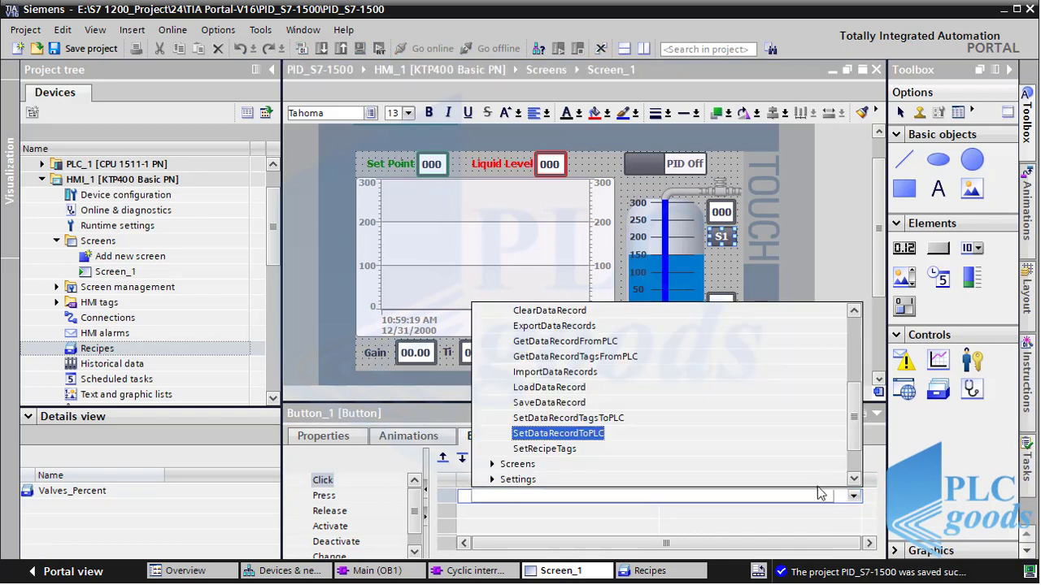
pyautogui.moveTo(851, 439); pyautogui.dragTo(852, 411)
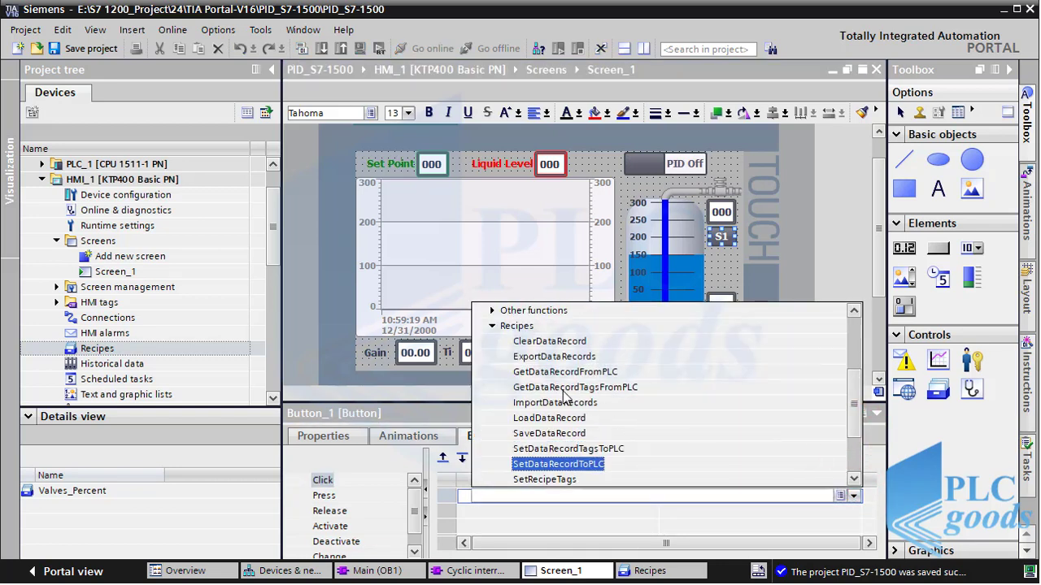
pyautogui.click(512, 326)
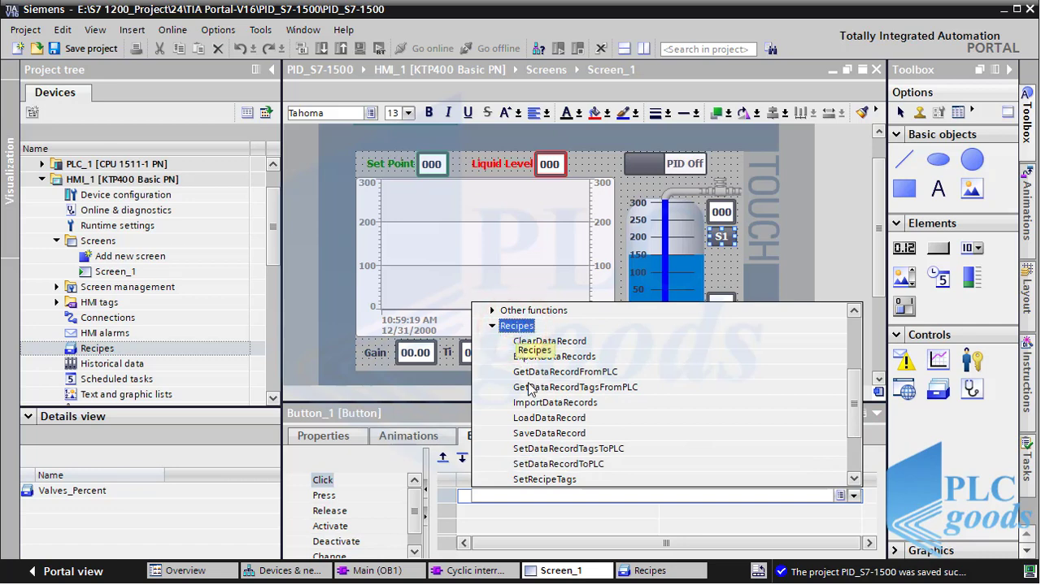
pyautogui.click(532, 464)
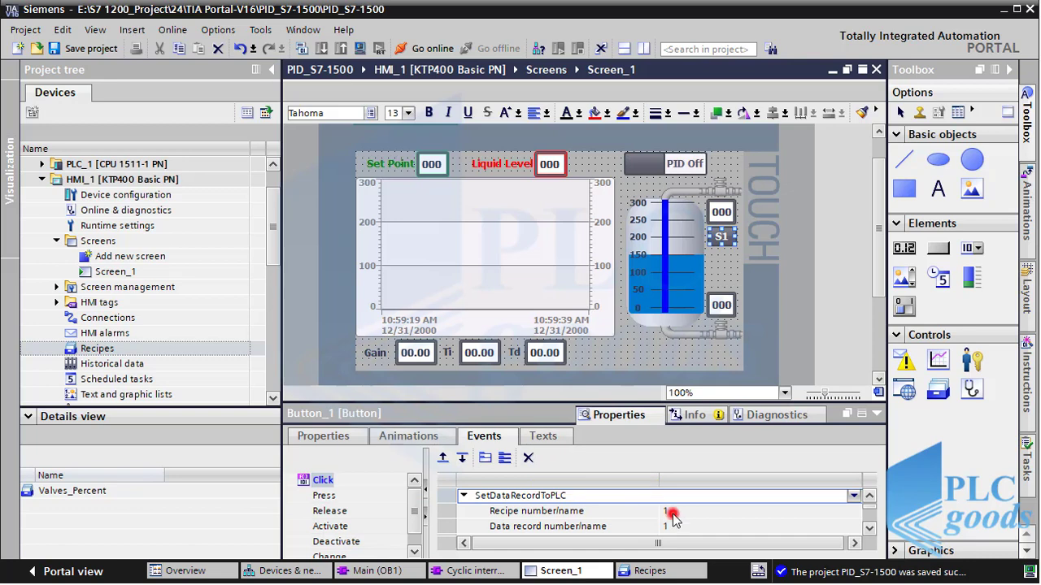
pyautogui.click(671, 513)
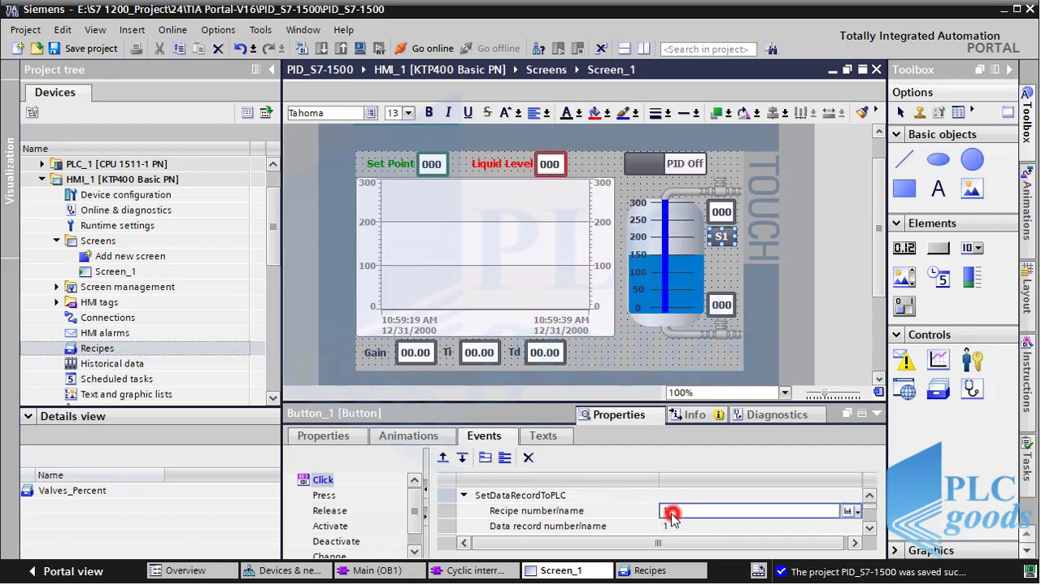
# Step: Check the state records' numbers, make S1 load data record 1, and copy S1 below
pyautogui.click(651, 572)
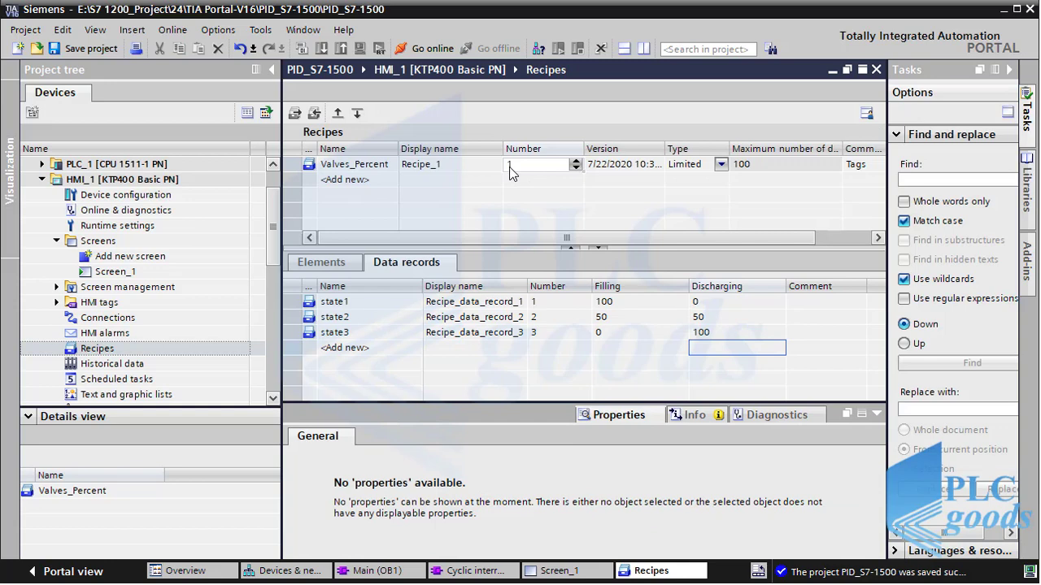
pyautogui.click(539, 301)
pyautogui.click(539, 317)
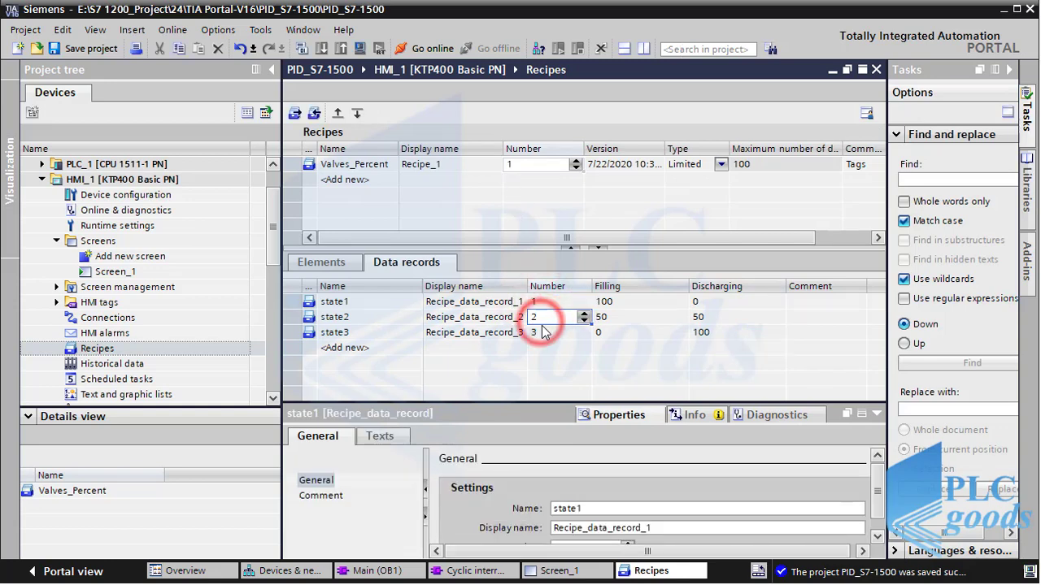
pyautogui.click(538, 333)
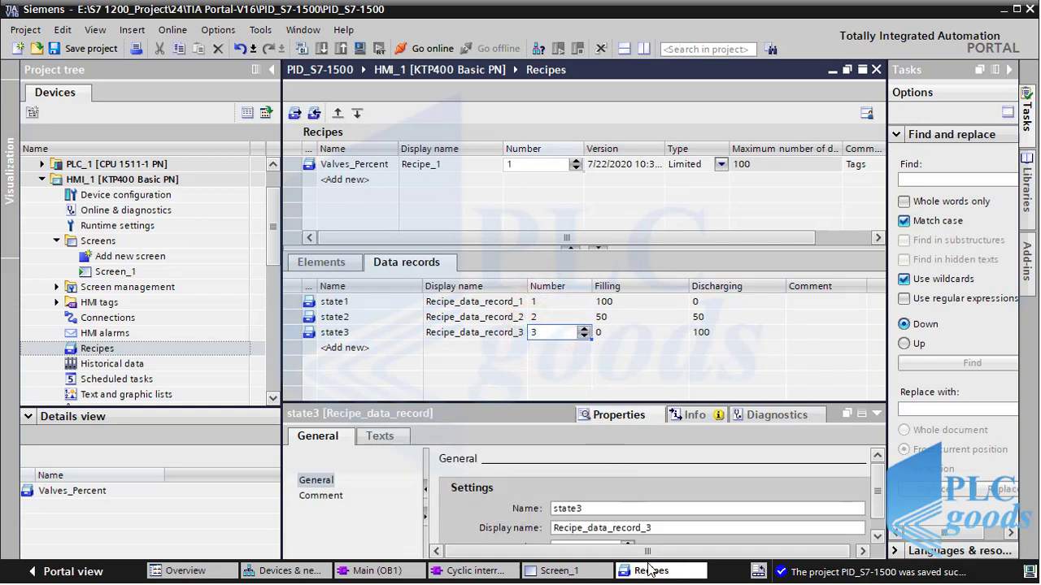
pyautogui.click(587, 570)
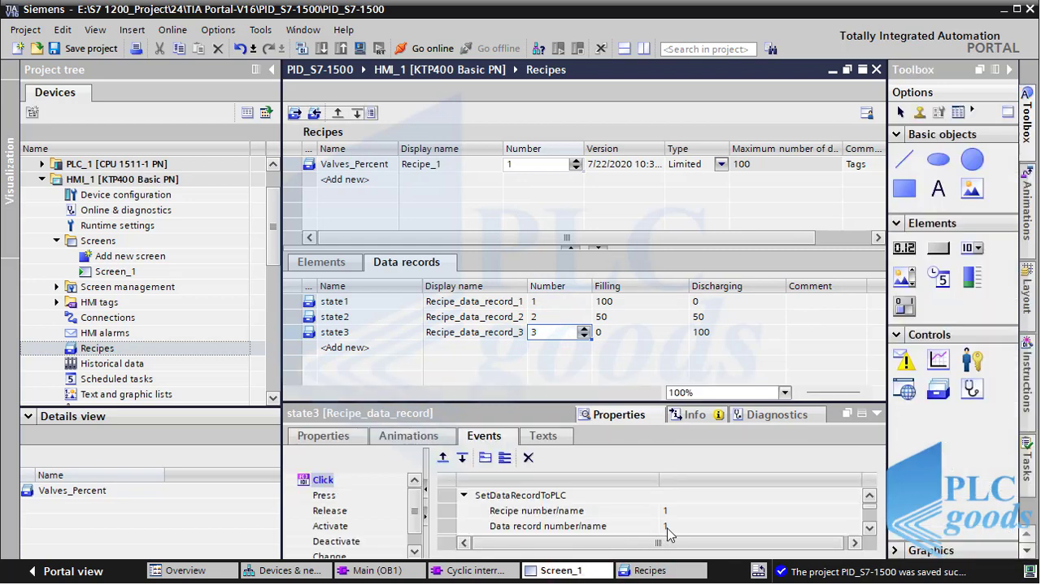
pyautogui.click(668, 527)
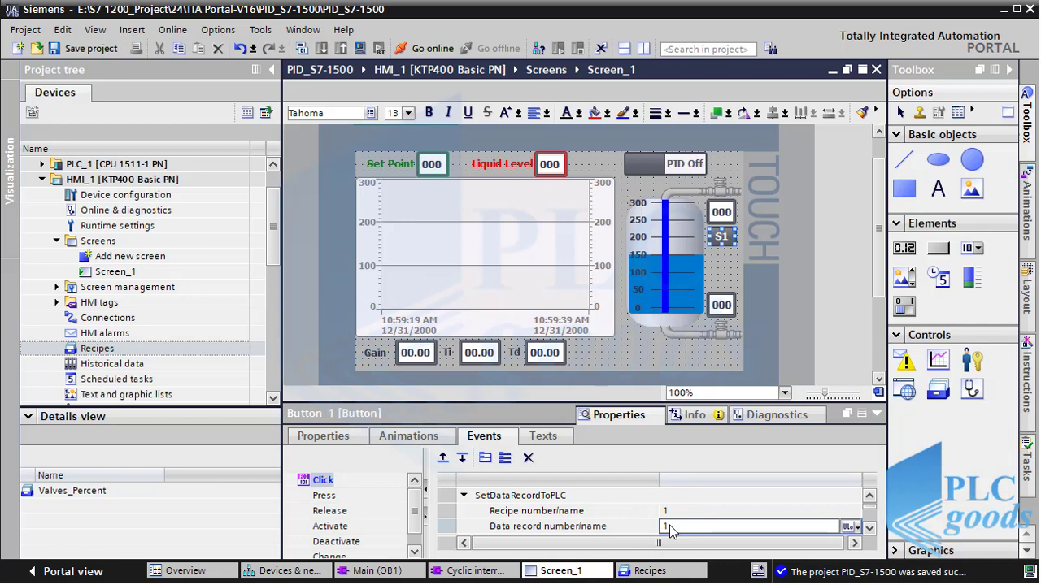
pyautogui.moveTo(723, 237); pyautogui.dragTo(723, 269)
# Step: Align the copied button and set it to load data record 2
pyautogui.press('Left')
pyautogui.press('Left')
pyautogui.press('Left')
pyautogui.press('Left')
pyautogui.press('Left')
pyautogui.press('Left')
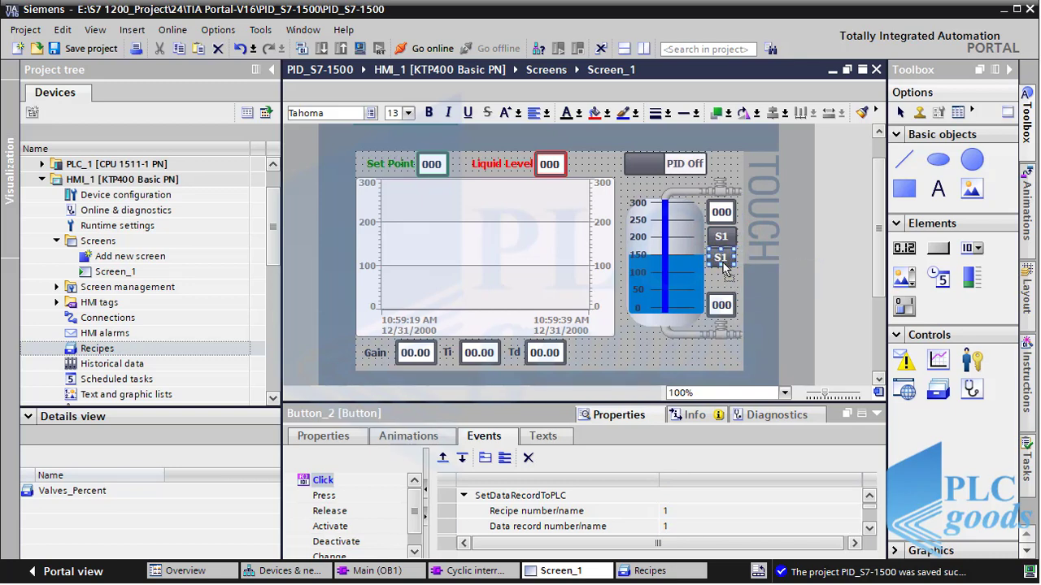
pyautogui.click(671, 526)
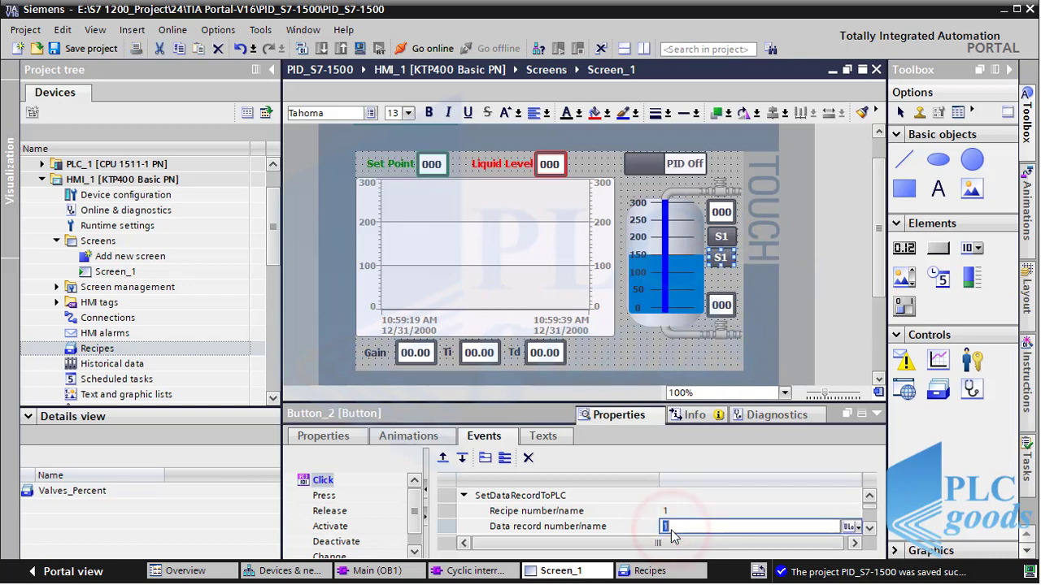
pyautogui.write('2')
pyautogui.press('Return')
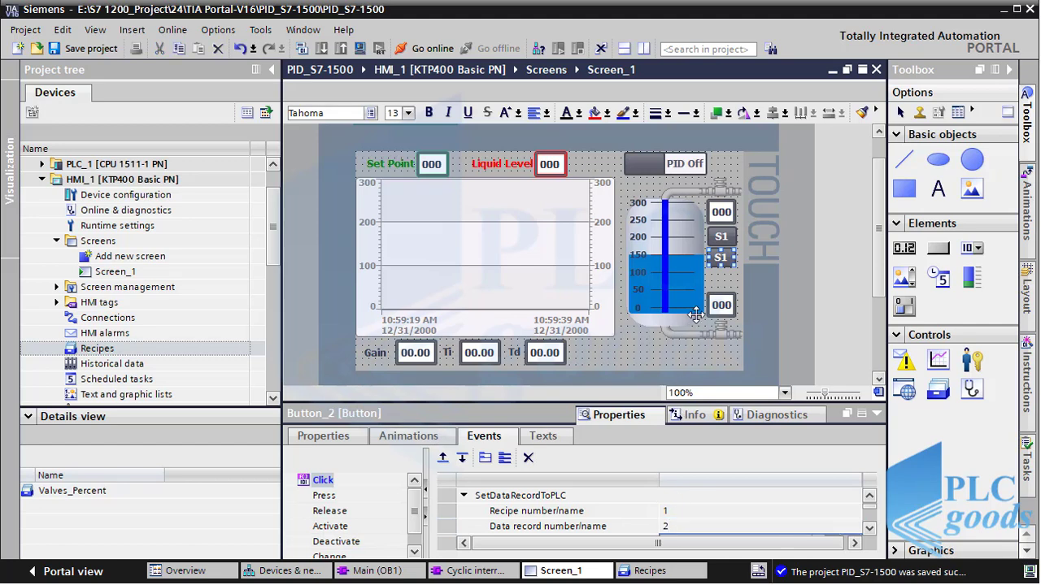
# Step: Paste a third button below it set to load data record 3
pyautogui.hotkey('ctrl', 'v')
pyautogui.click(721, 278)
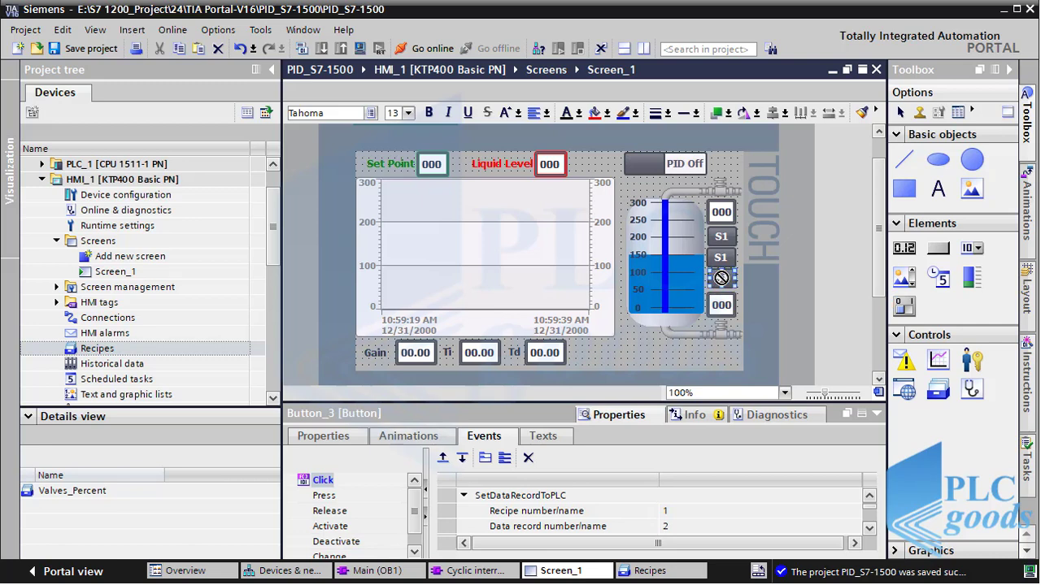
pyautogui.click(666, 526)
pyautogui.write('3')
pyautogui.press('Return')
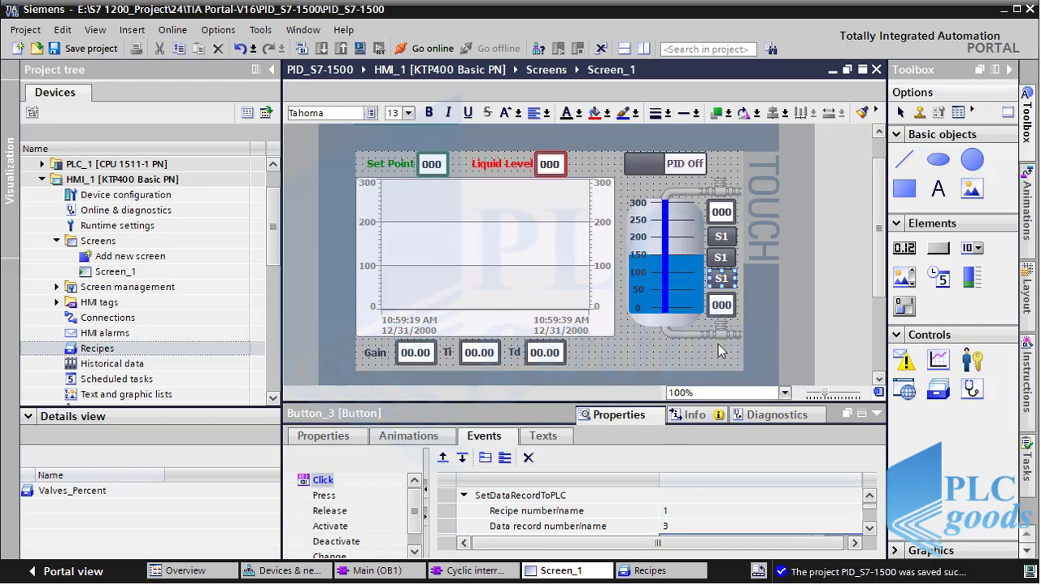
pyautogui.click(722, 278)
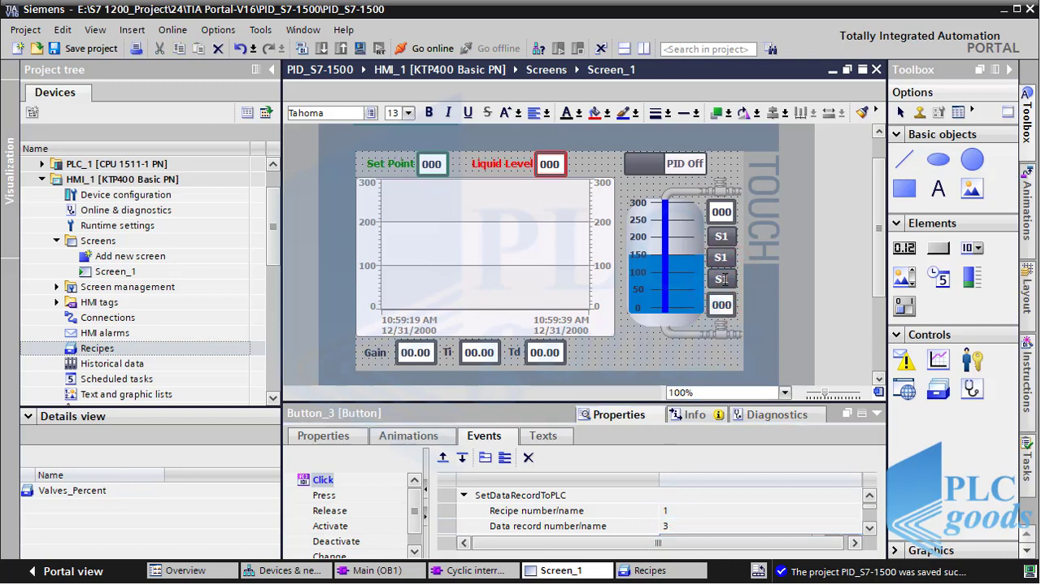
pyautogui.click(722, 258)
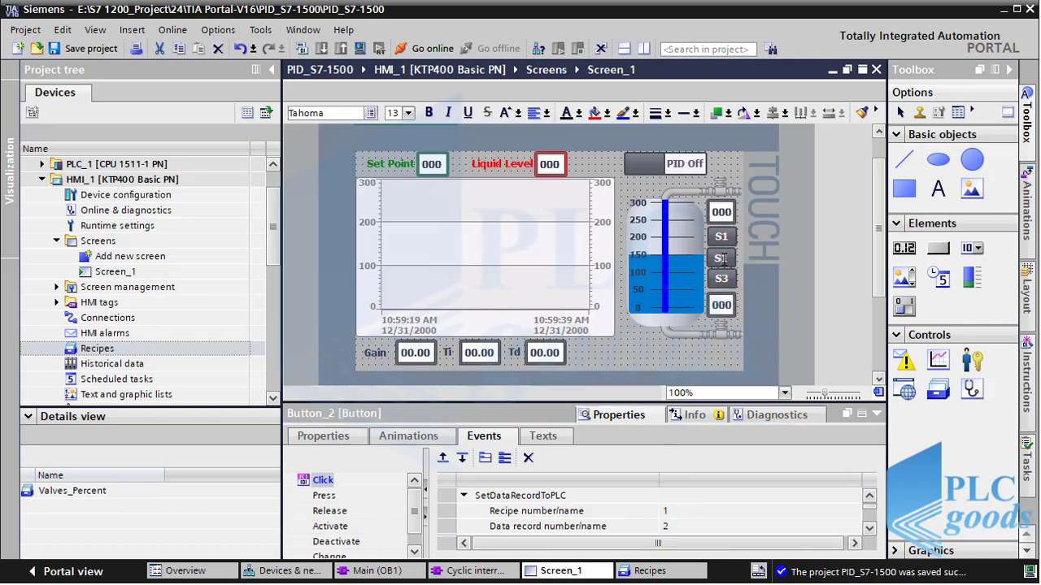
# Step: Deselect the button, save the project, and start compiling HMI_1
pyautogui.click(678, 350)
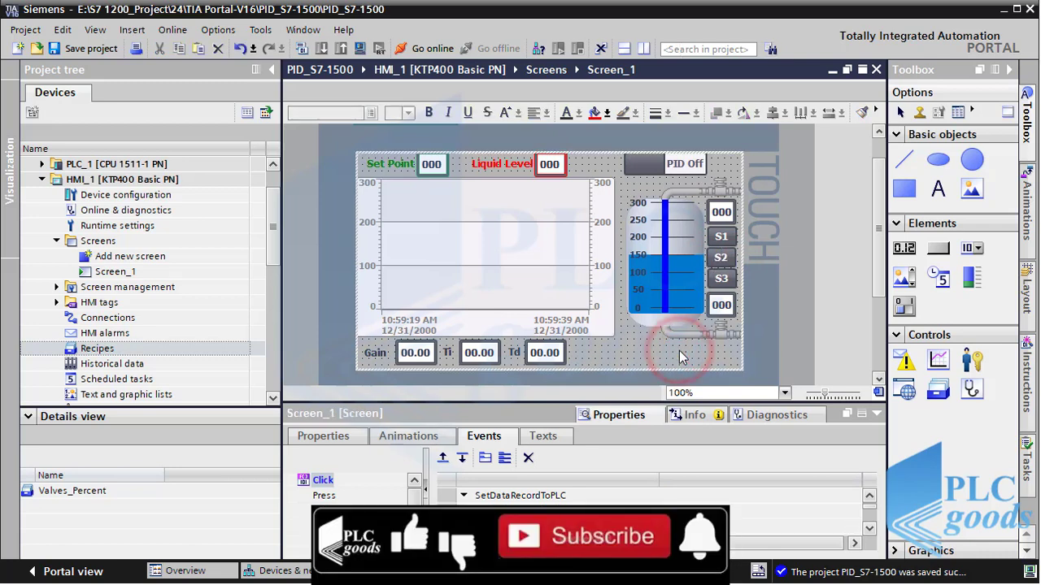
pyautogui.click(89, 57)
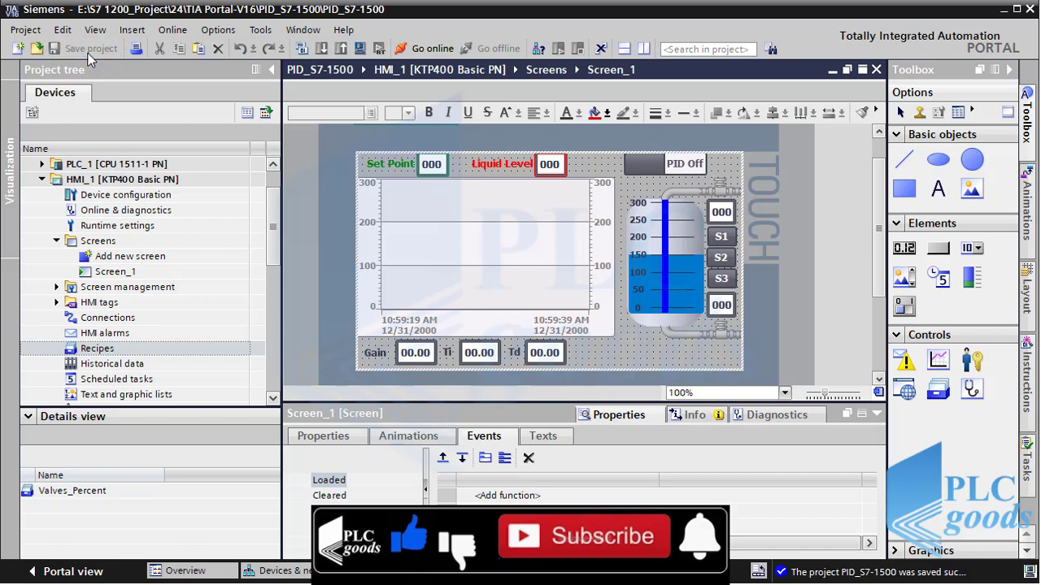
pyautogui.click(360, 47)
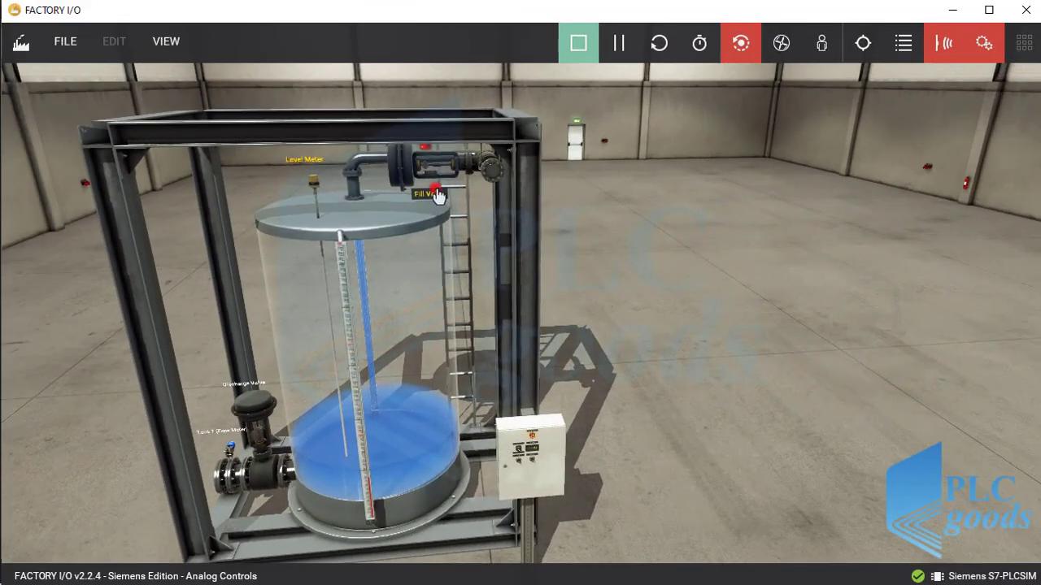
# Step: Show the Fill and Discharge valve sliders, then apply recipe states S2 and S3 from the HMI
pyautogui.click(429, 187)
pyautogui.click(246, 386)
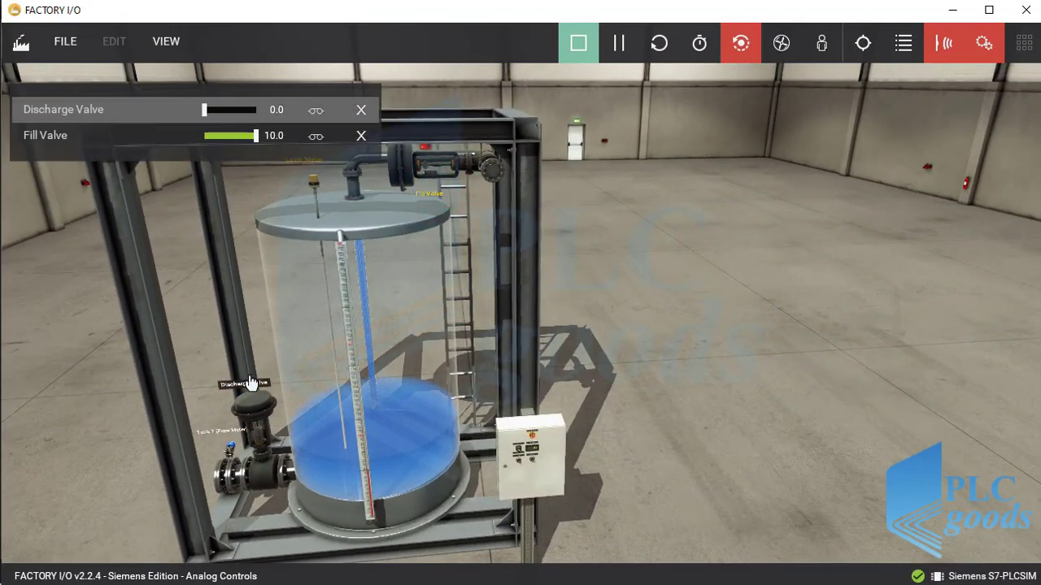
pyautogui.hotkey('alt', 'Tab')
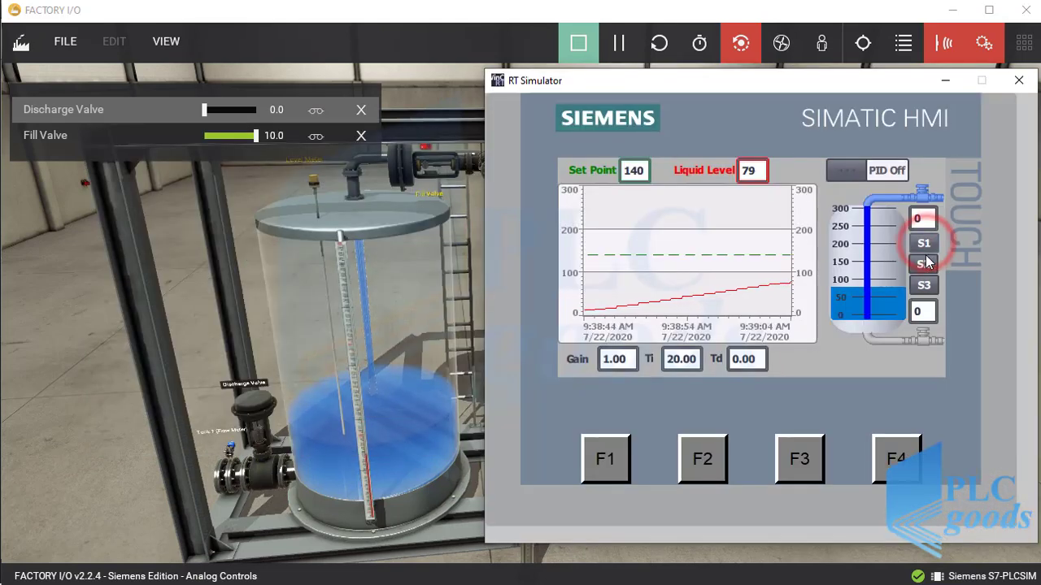
pyautogui.click(924, 263)
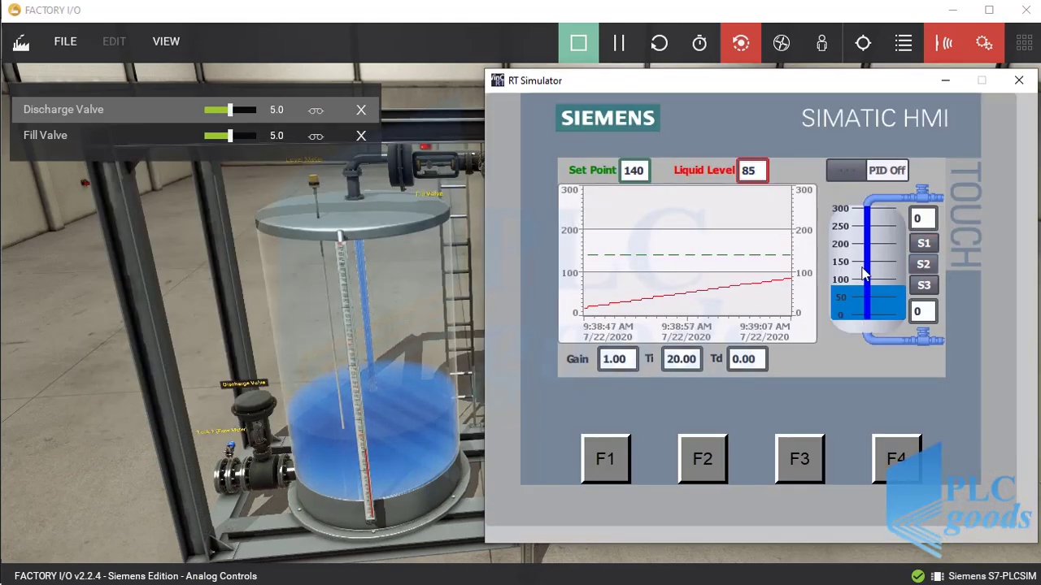
pyautogui.click(924, 289)
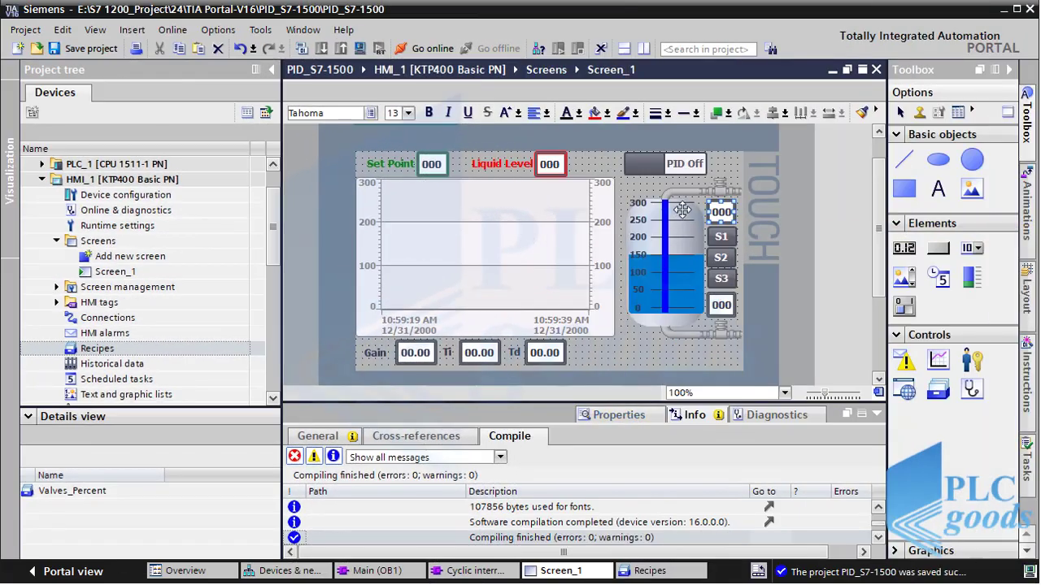
# Step: Confirm the top I/O field beside the tank is bound to Fill percent, then reopen the Recipes editor
pyautogui.click(722, 213)
pyautogui.click(721, 236)
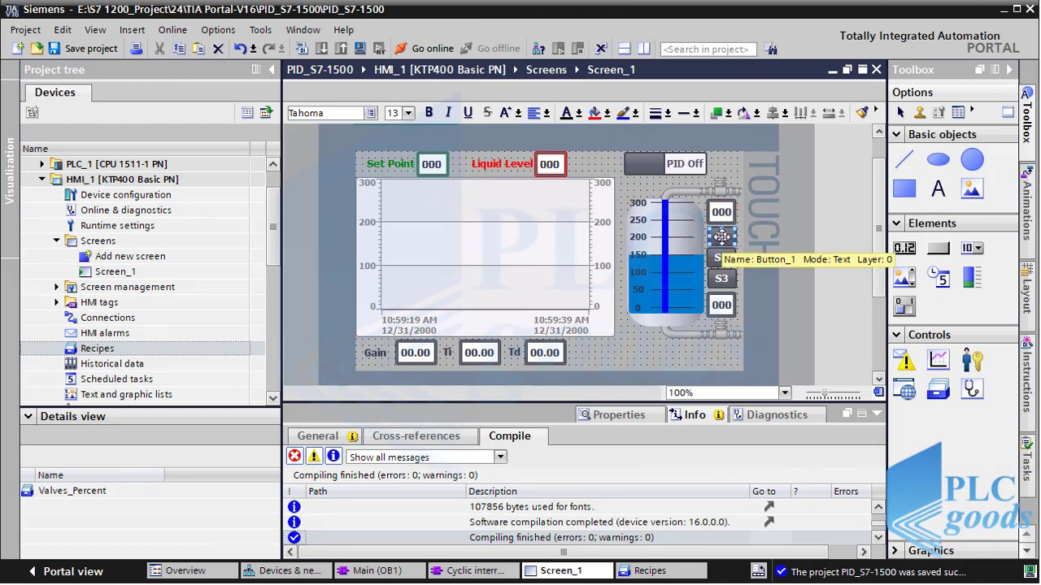
pyautogui.click(718, 218)
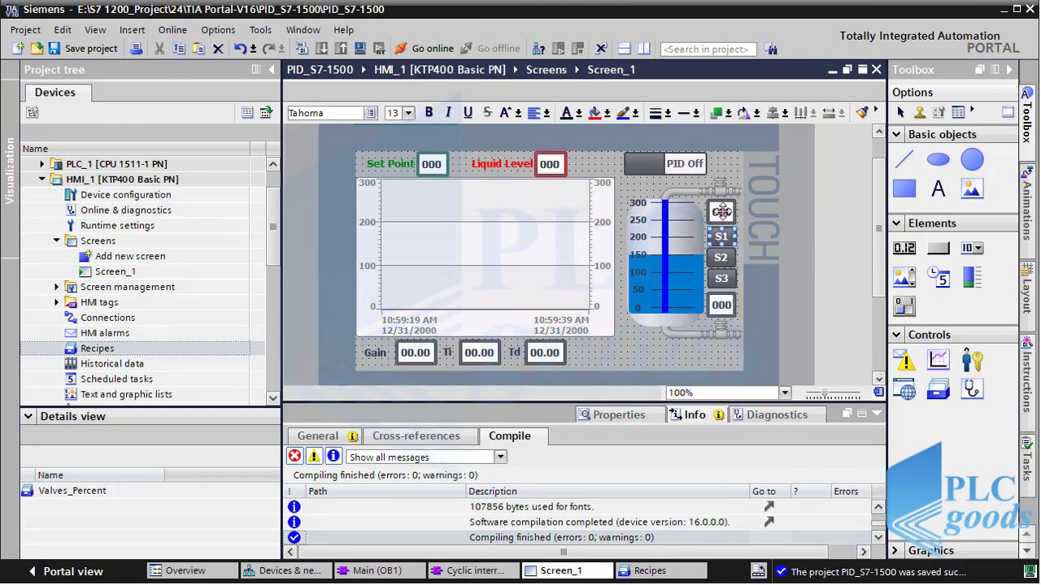
pyautogui.click(619, 417)
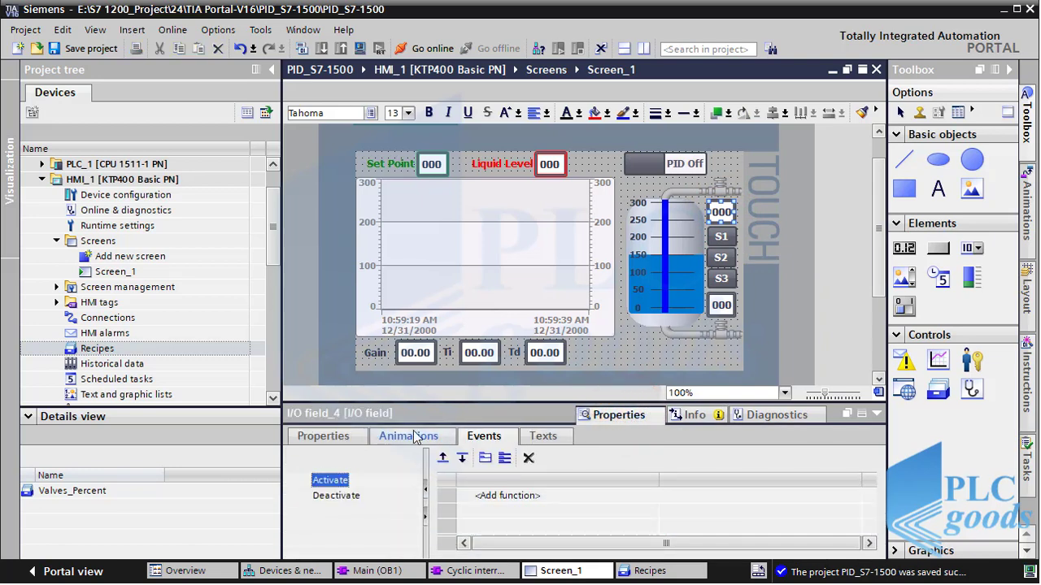
pyautogui.click(325, 439)
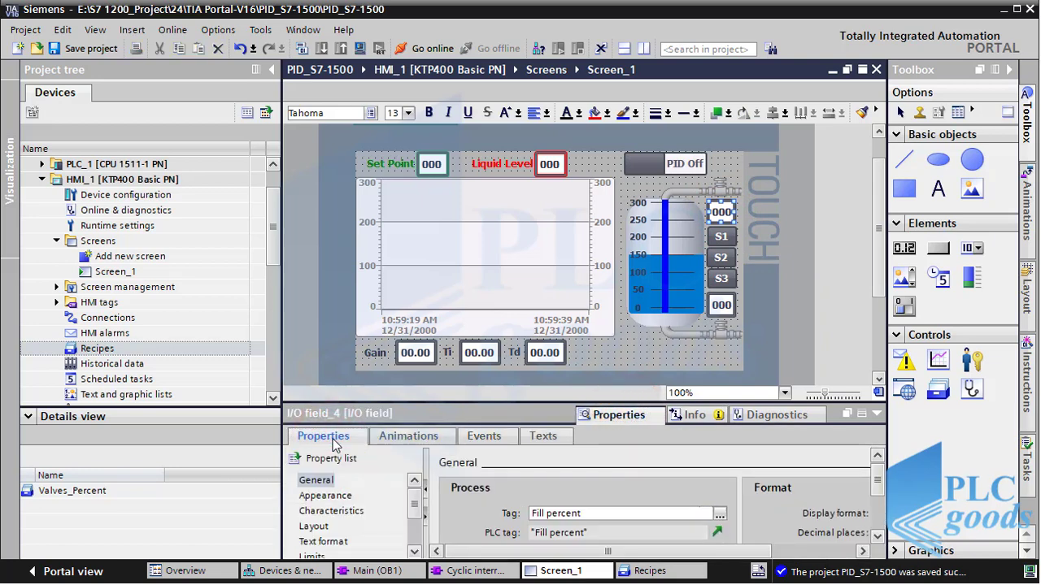
pyautogui.doubleClick(582, 513)
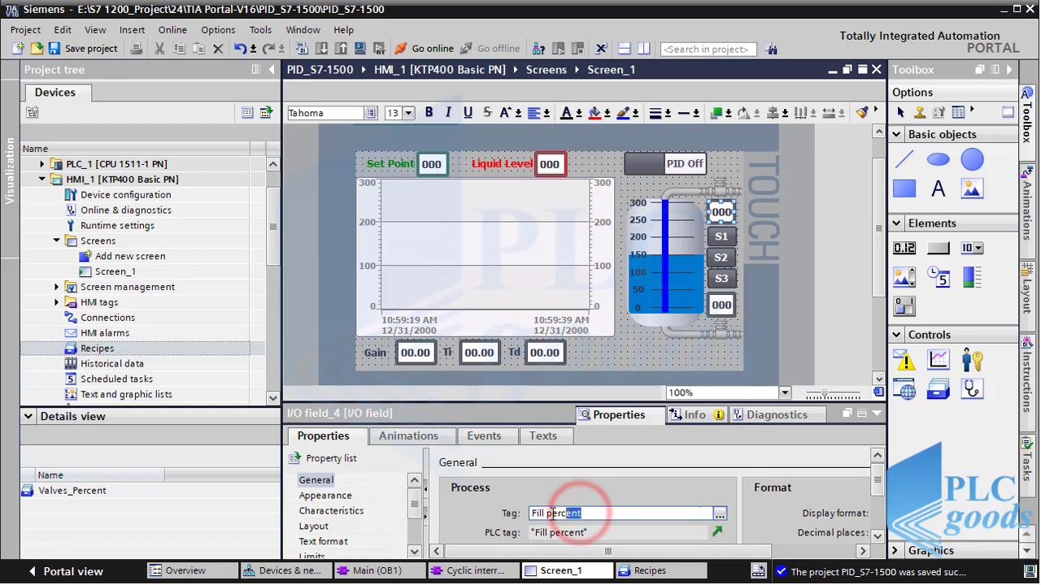
pyautogui.doubleClick(98, 349)
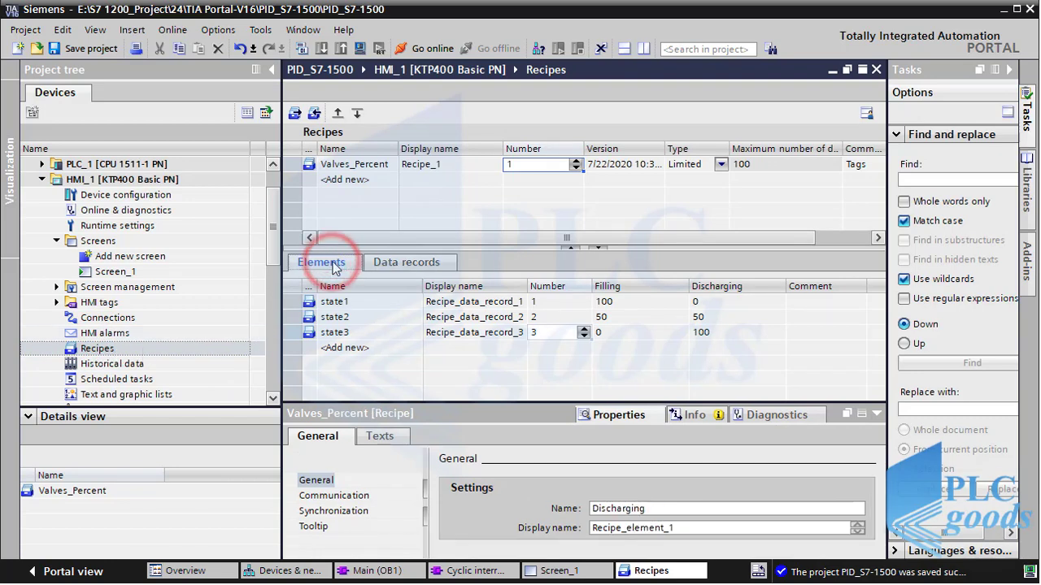
# Step: Check the recipe's Filling tag, then list all HMI tags and select Fill percent and Discharge_Percent
pyautogui.click(333, 264)
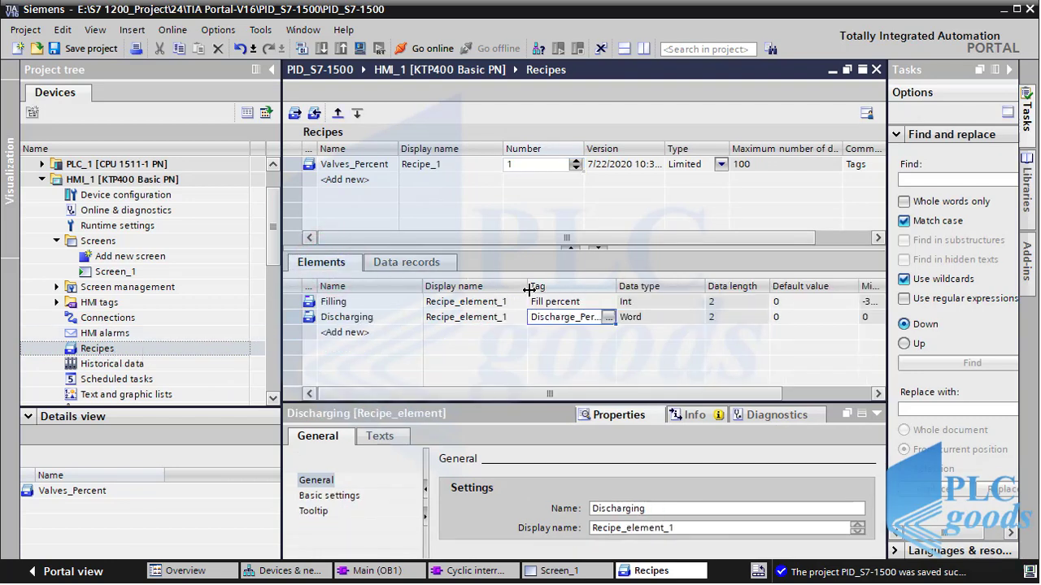
pyautogui.click(539, 301)
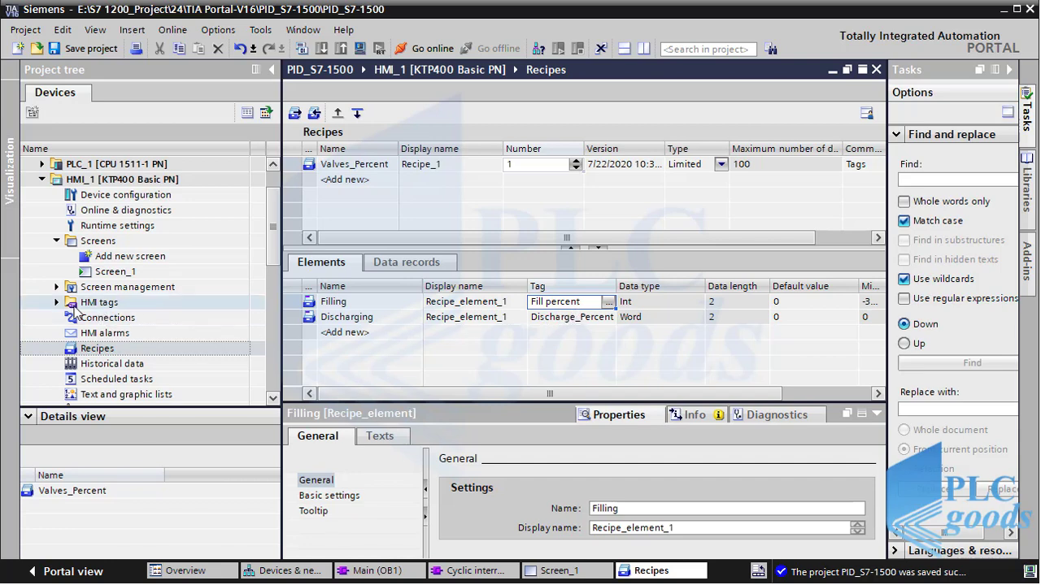
pyautogui.click(56, 301)
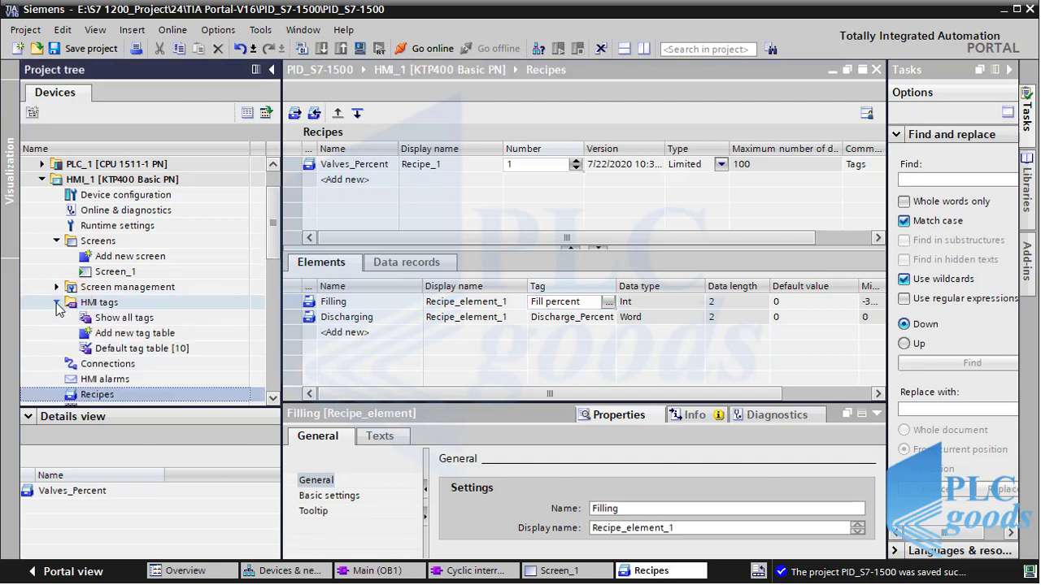
pyautogui.doubleClick(134, 317)
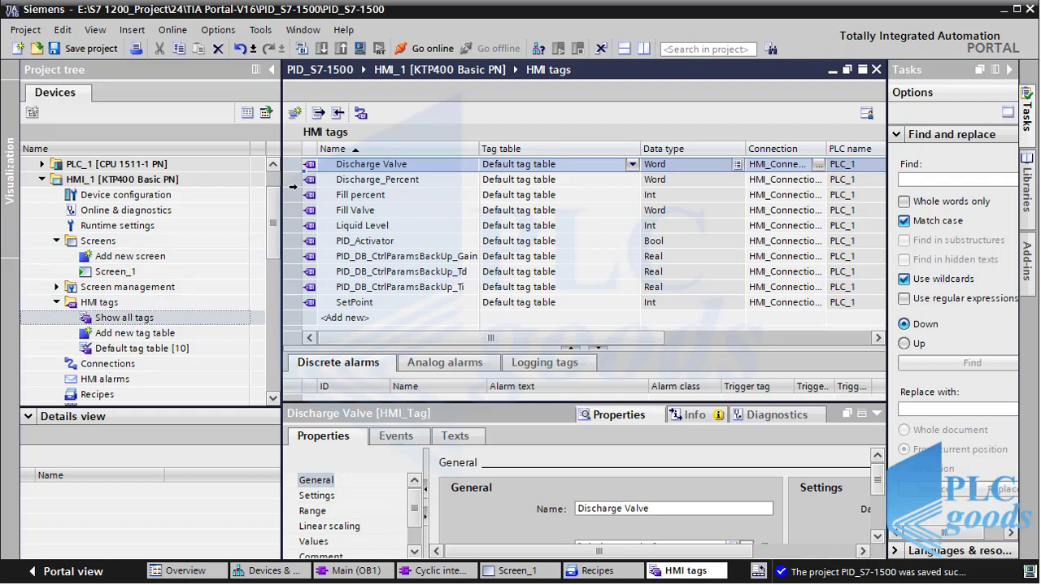
pyautogui.click(354, 148)
pyautogui.moveTo(387, 338); pyautogui.dragTo(484, 348)
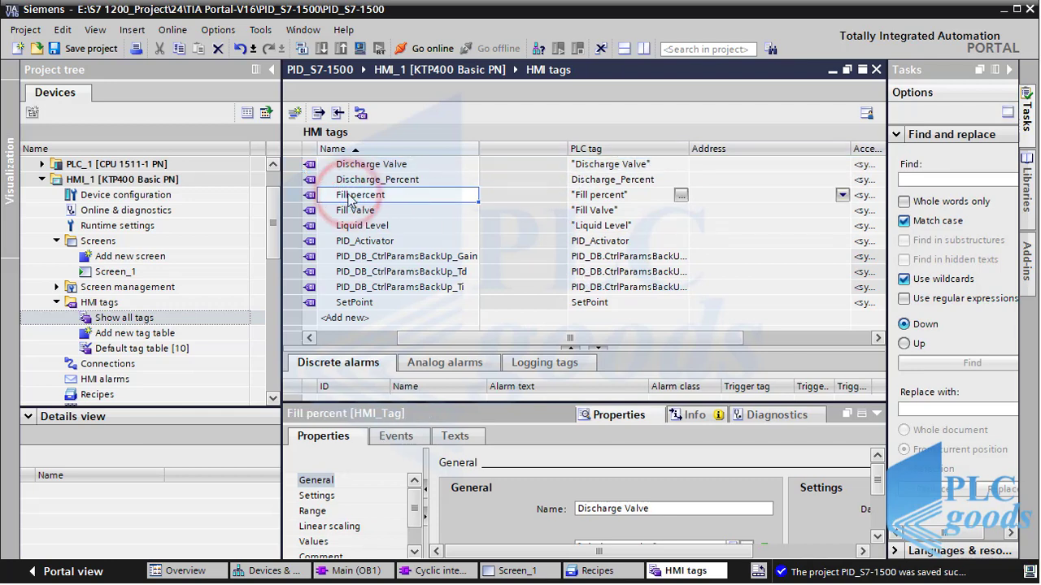
pyautogui.click(297, 197)
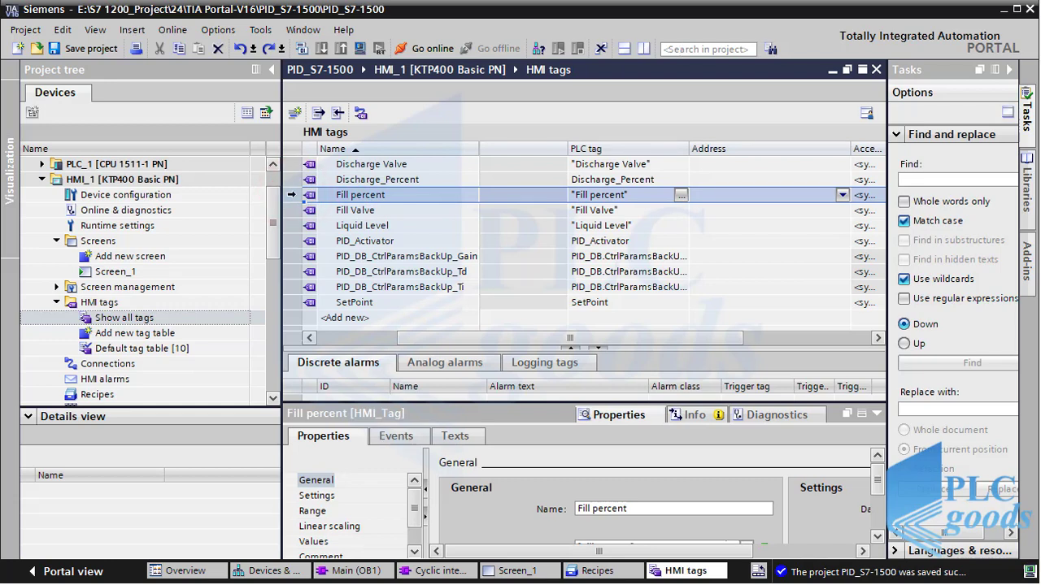
pyautogui.click(300, 180)
# Step: Copy the Discharge_Percent and Fill percent tags and paste them at the table's <Add new> row
pyautogui.rightClick(299, 182)
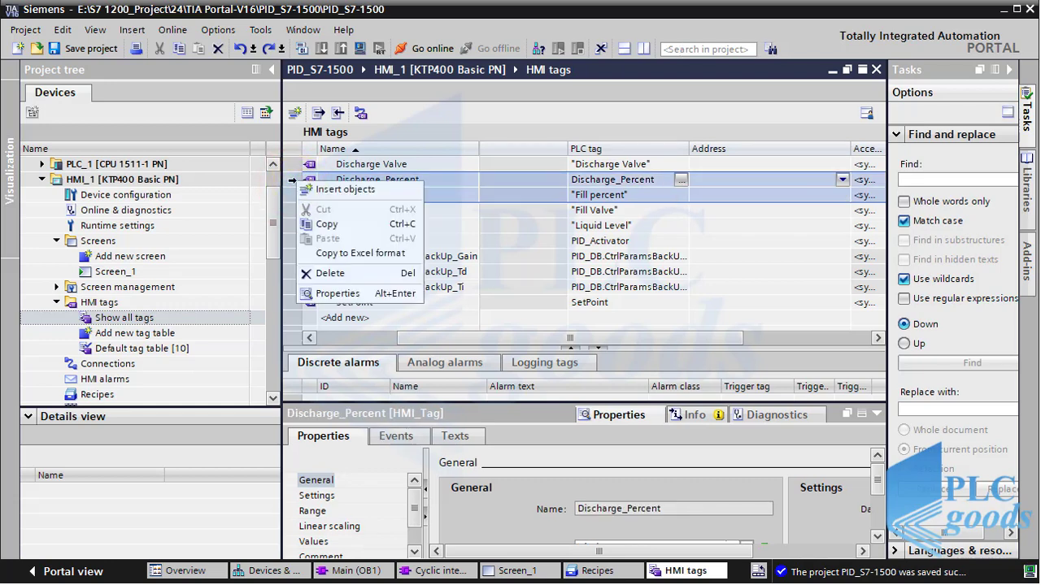
pyautogui.press('Escape')
pyautogui.click(308, 317)
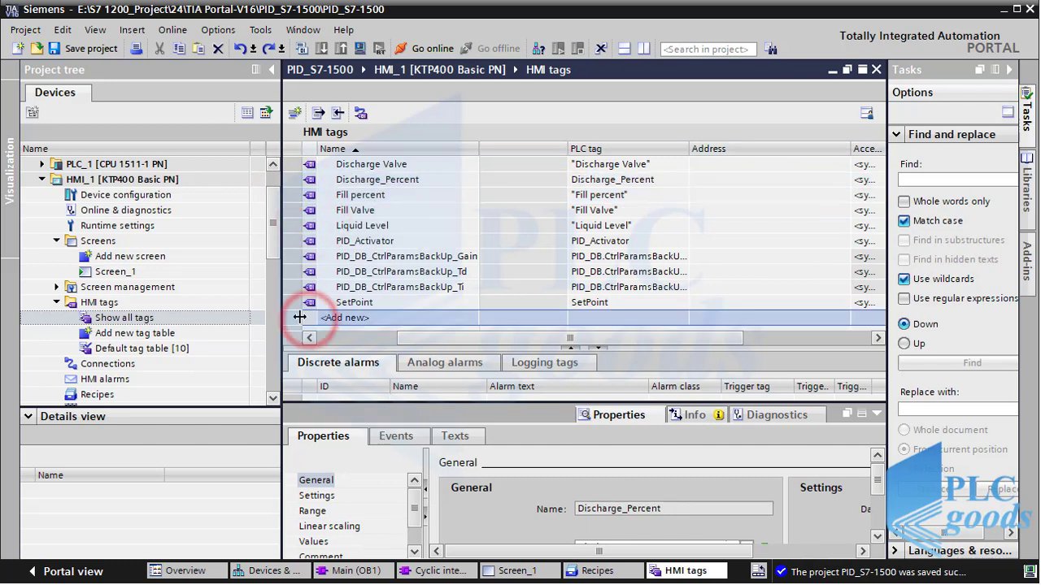
pyautogui.rightClick(299, 317)
pyautogui.click(330, 355)
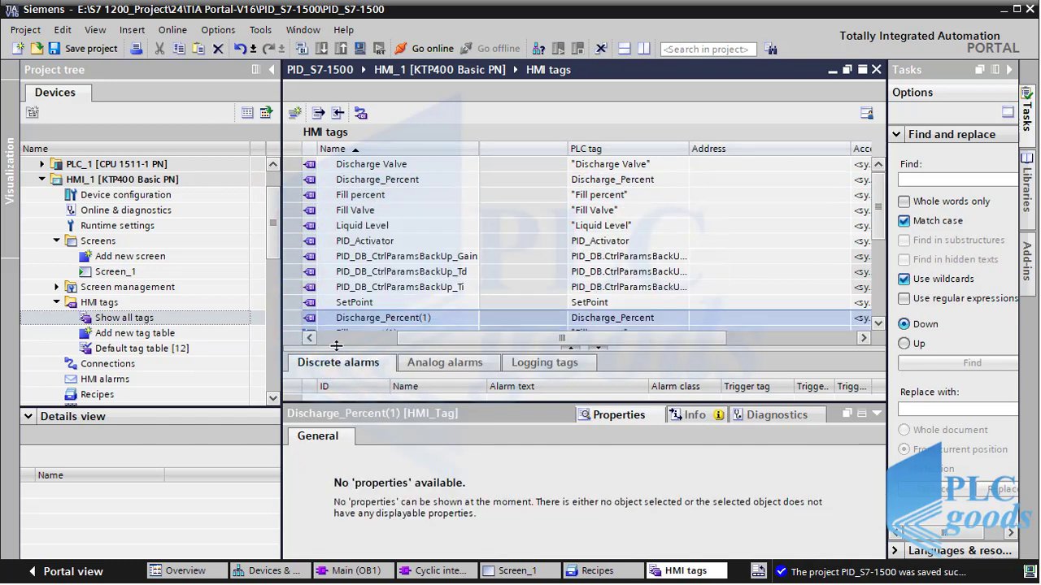
pyautogui.click(878, 325)
pyautogui.click(878, 325)
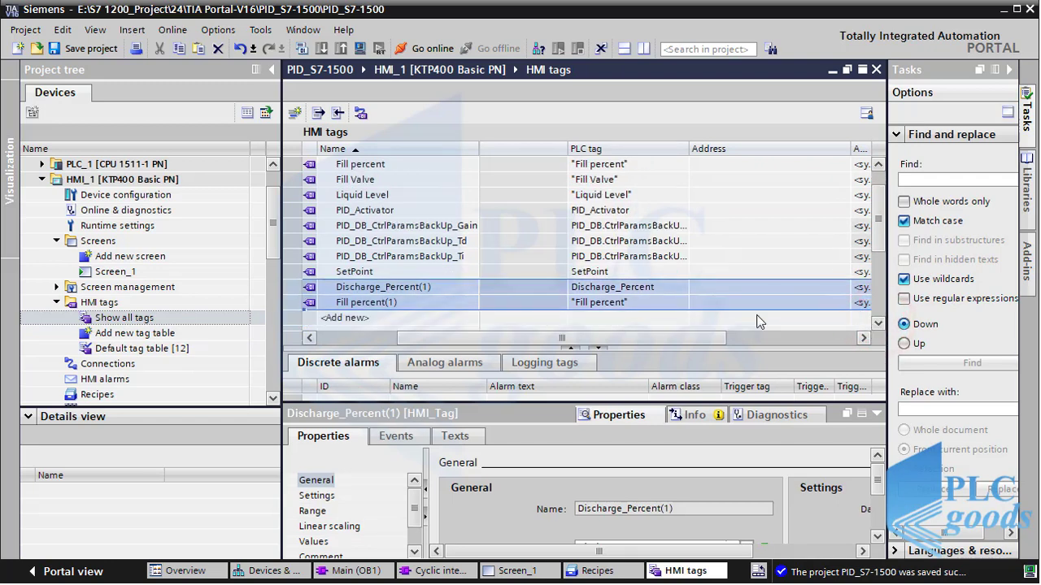
# Step: Rename the (1) copies to Discharge_Percent_2 and Fill percent_2
pyautogui.click(417, 294)
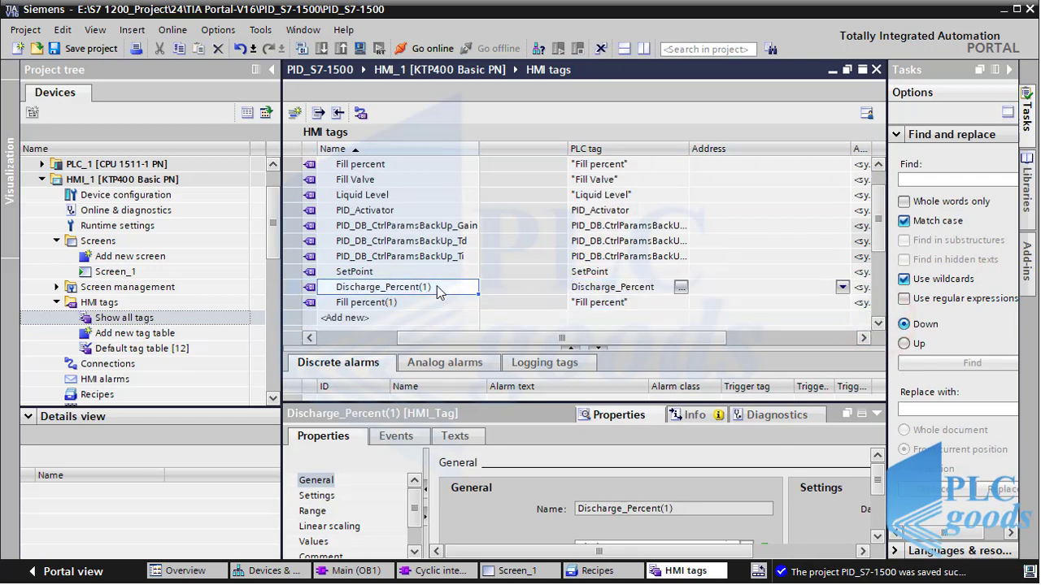
pyautogui.click(431, 293)
pyautogui.click(433, 287)
pyautogui.press('BackSpace')
pyautogui.press('BackSpace')
pyautogui.press('BackSpace')
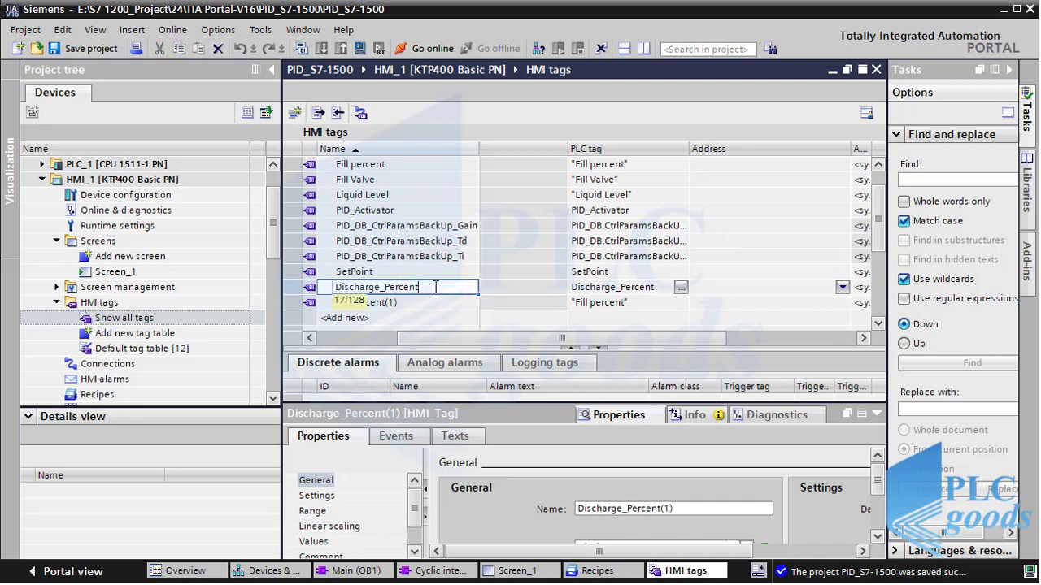
pyautogui.write('_2')
pyautogui.click(430, 303)
pyautogui.click(431, 303)
pyautogui.click(430, 304)
pyautogui.press('BackSpace')
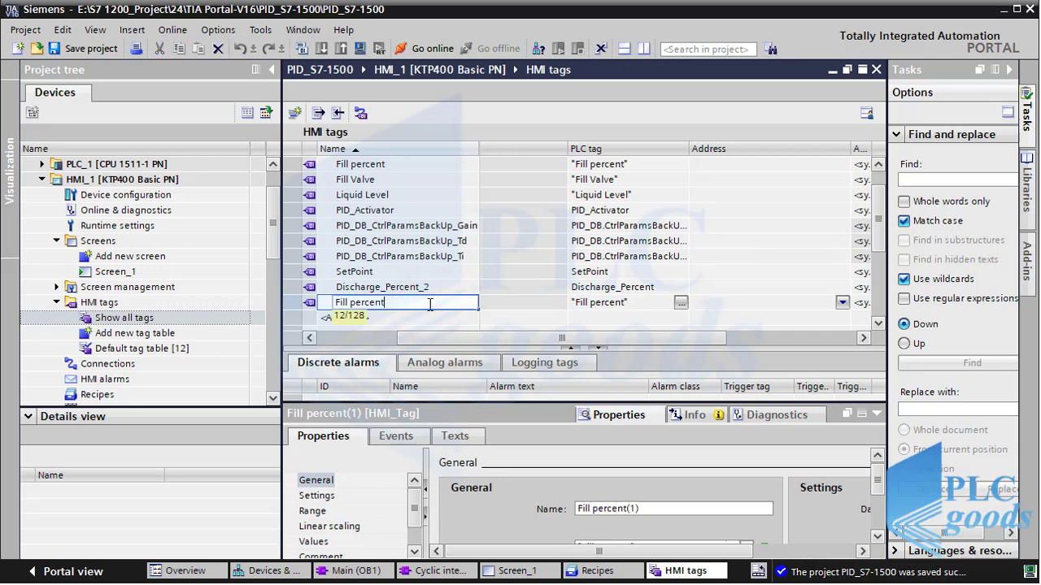
pyautogui.write('_2')
pyautogui.click(434, 316)
# Step: Verify the copies and originals all link to the Discharge_Percent and Fill percent PLC tags
pyautogui.click(417, 289)
pyautogui.click(414, 302)
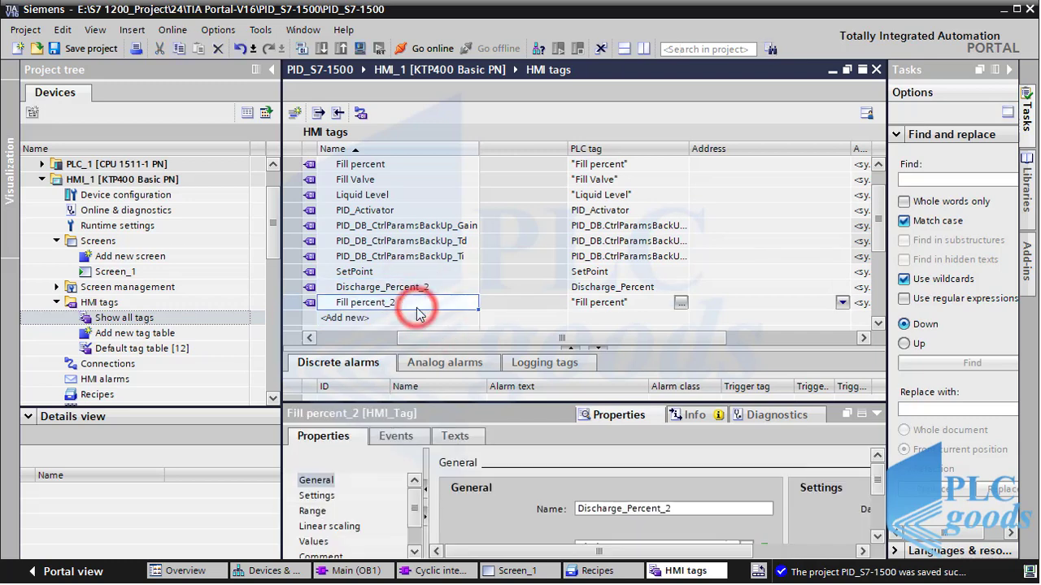
pyautogui.click(594, 304)
pyautogui.click(594, 305)
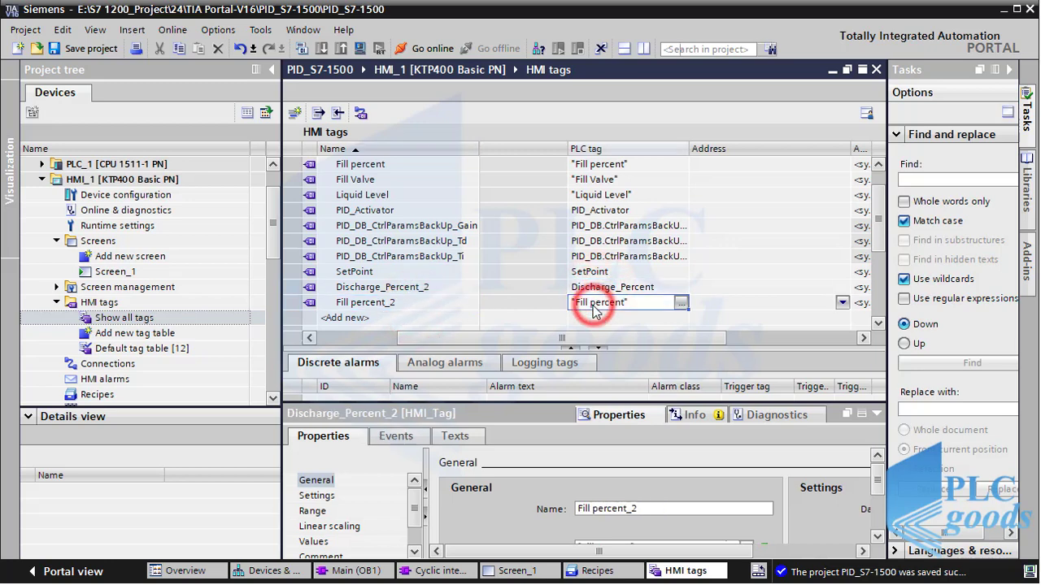
pyautogui.click(864, 236)
pyautogui.scroll(2, 864, 236)
pyautogui.click(389, 188)
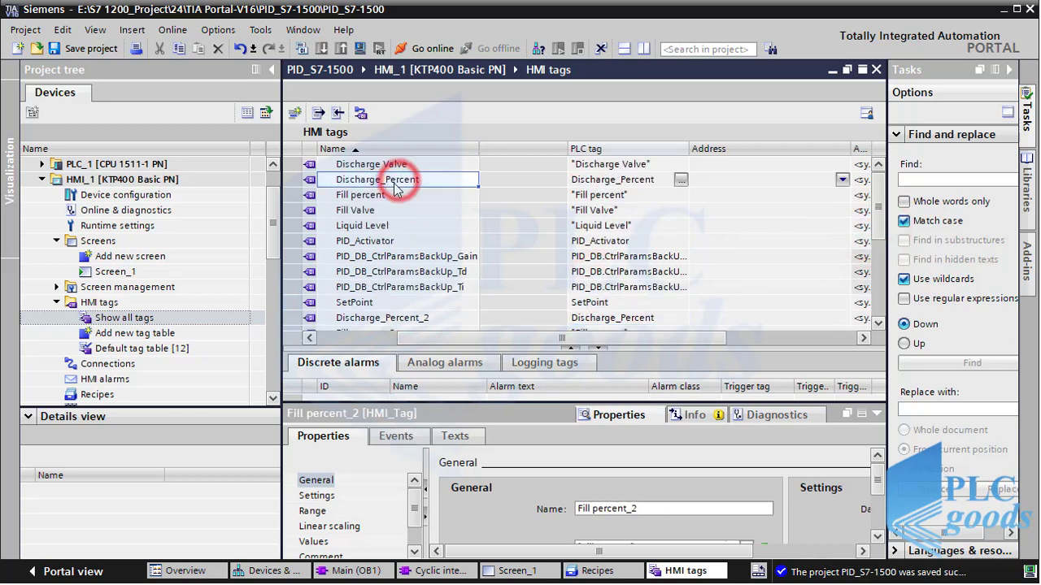
pyautogui.click(380, 195)
pyautogui.click(606, 194)
pyautogui.click(603, 196)
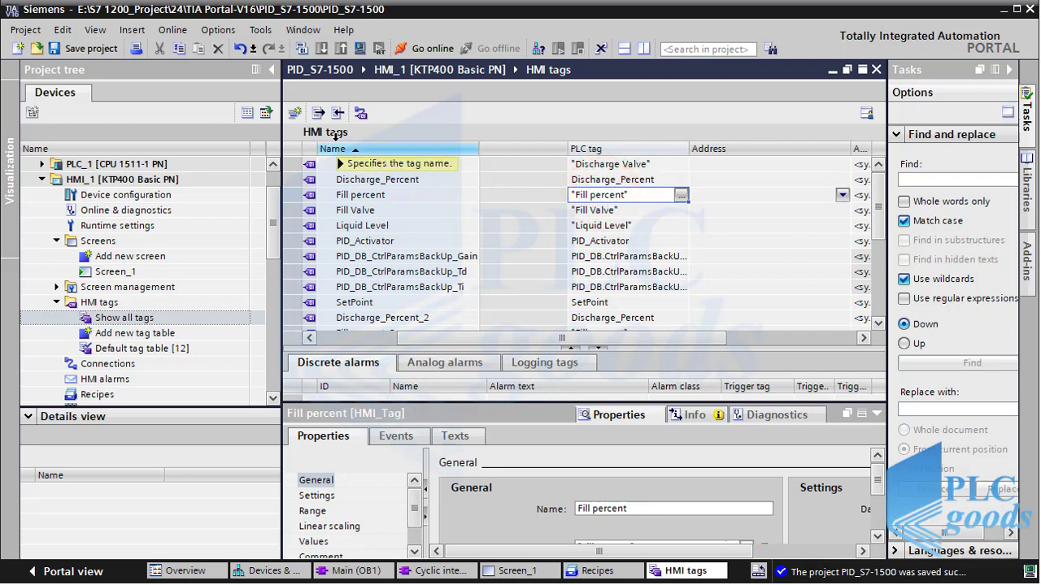
# Step: Link the Valves_Percent recipe's Filling element to the Fill percent_2 HMI tag
pyautogui.click(94, 395)
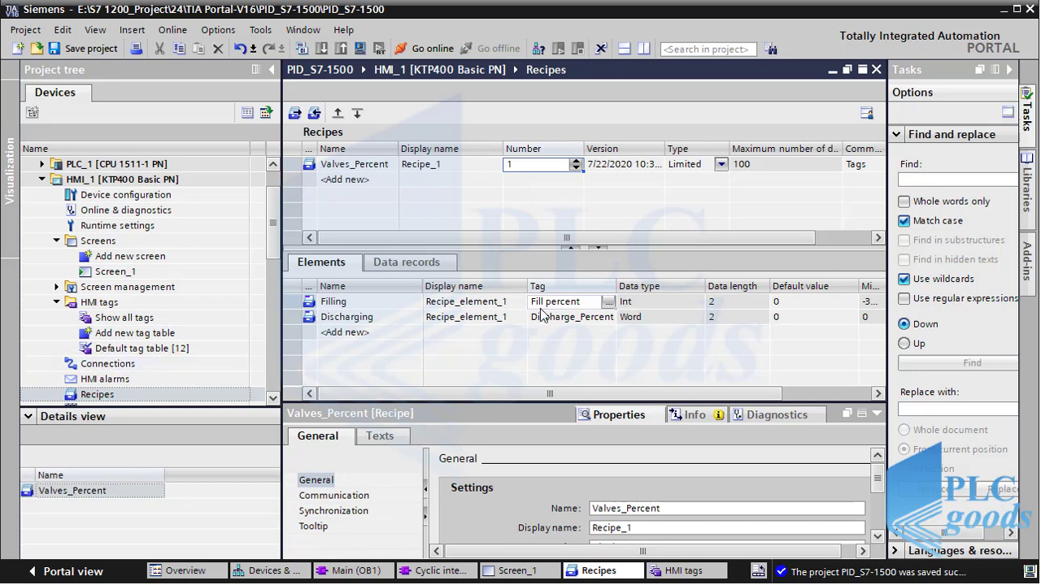
pyautogui.click(609, 304)
pyautogui.click(609, 303)
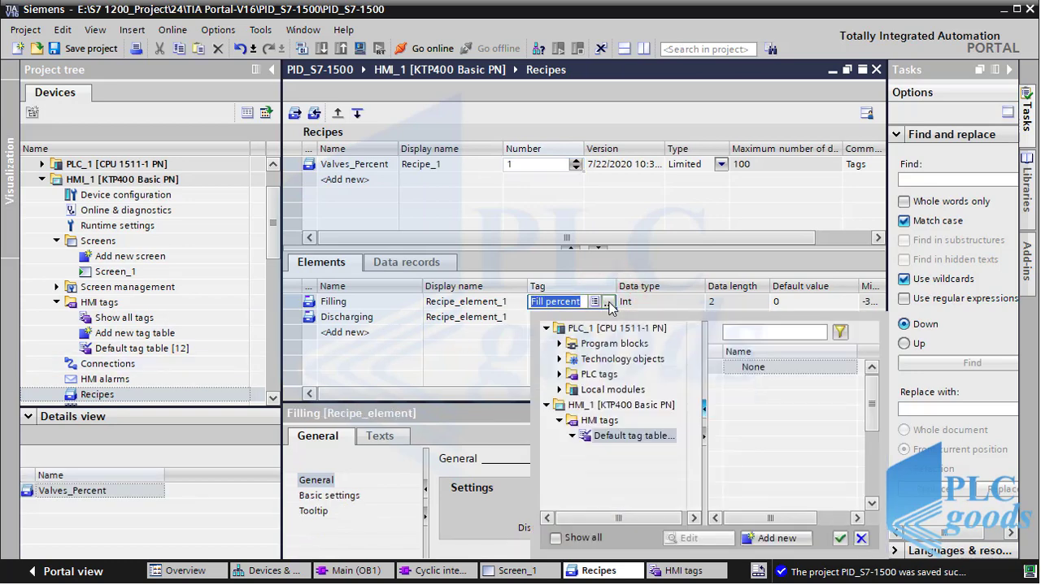
pyautogui.click(589, 407)
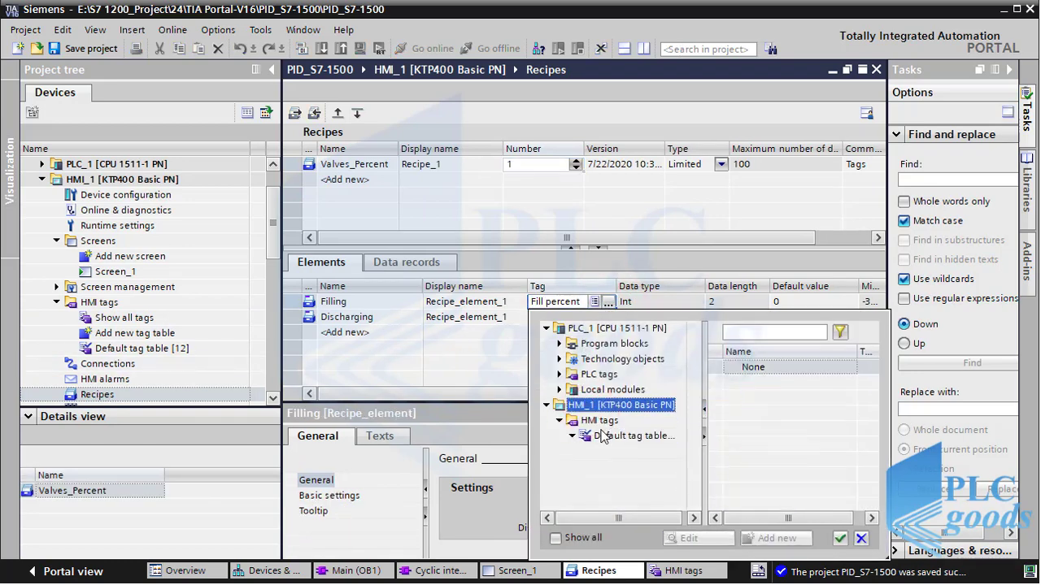
pyautogui.click(603, 438)
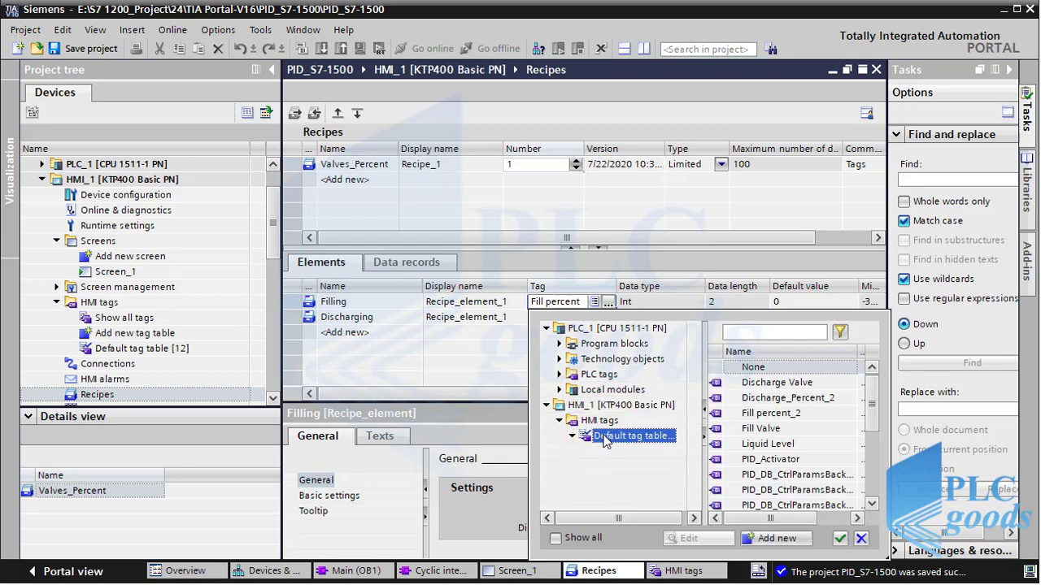
pyautogui.doubleClick(760, 416)
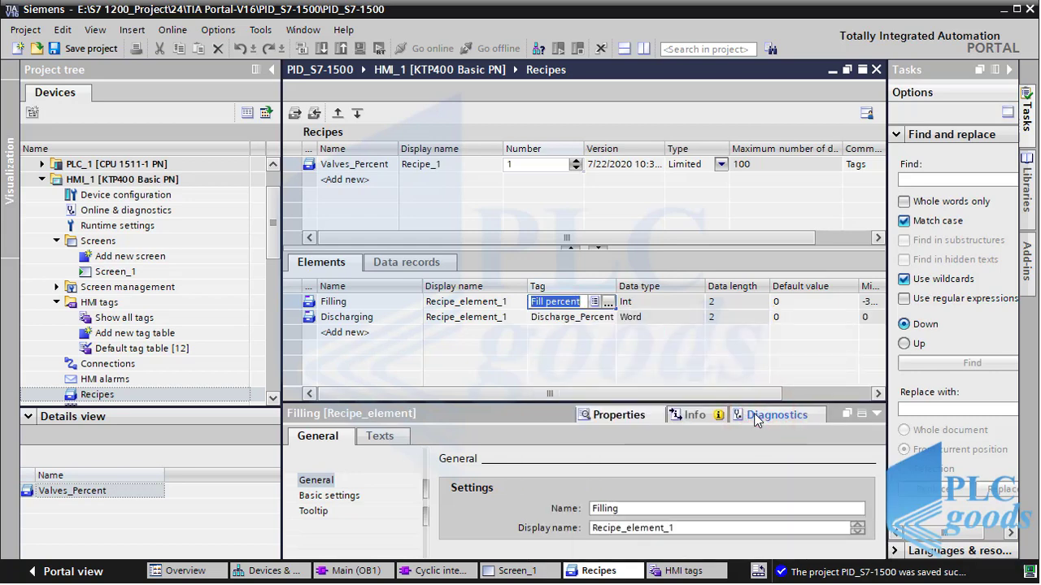
# Step: Link Discharging to Discharge_Percent_2, then save the project and compile HMI_1
pyautogui.click(592, 321)
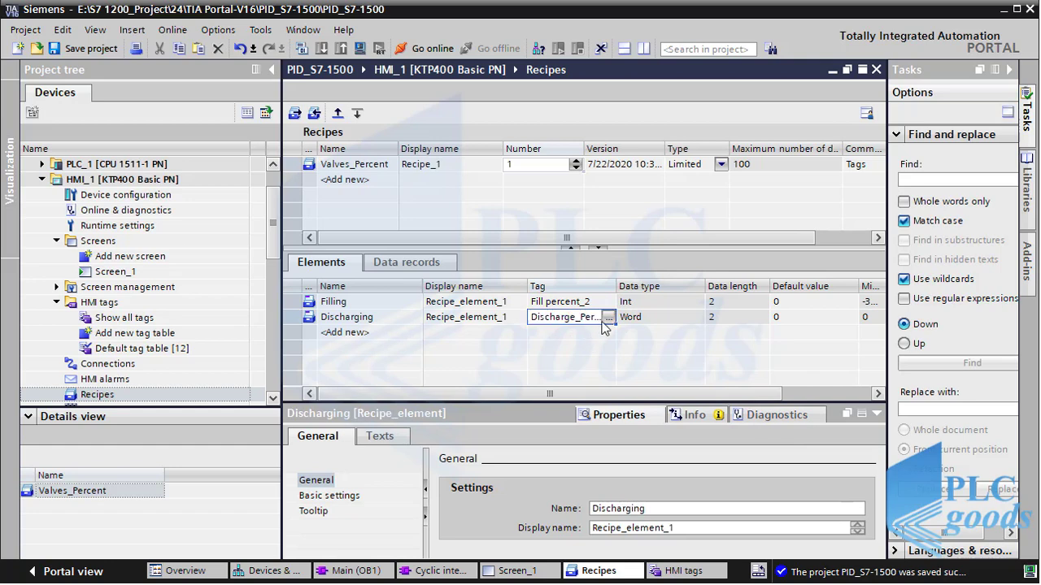
pyautogui.click(609, 319)
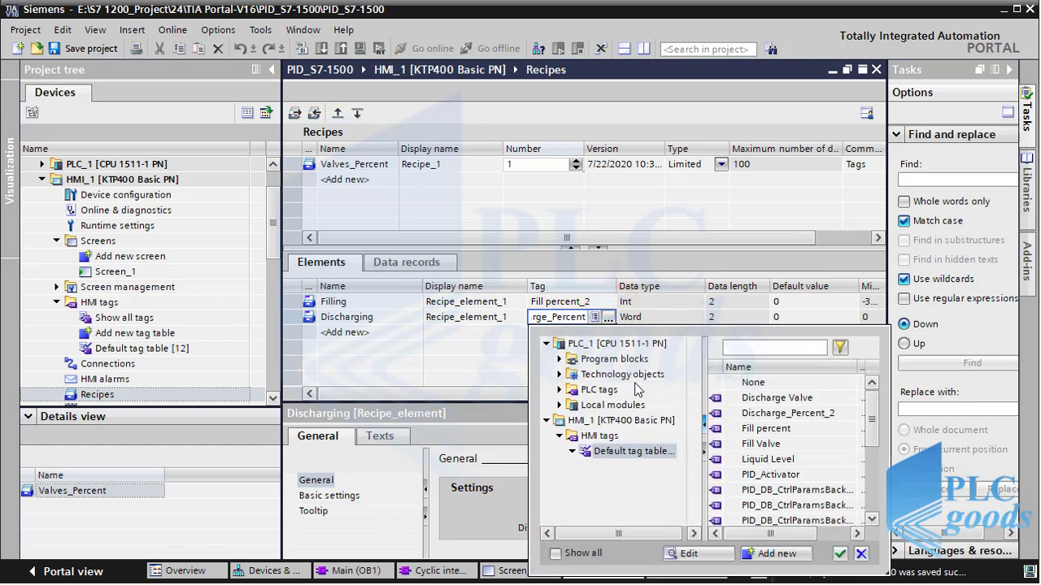
pyautogui.doubleClick(779, 415)
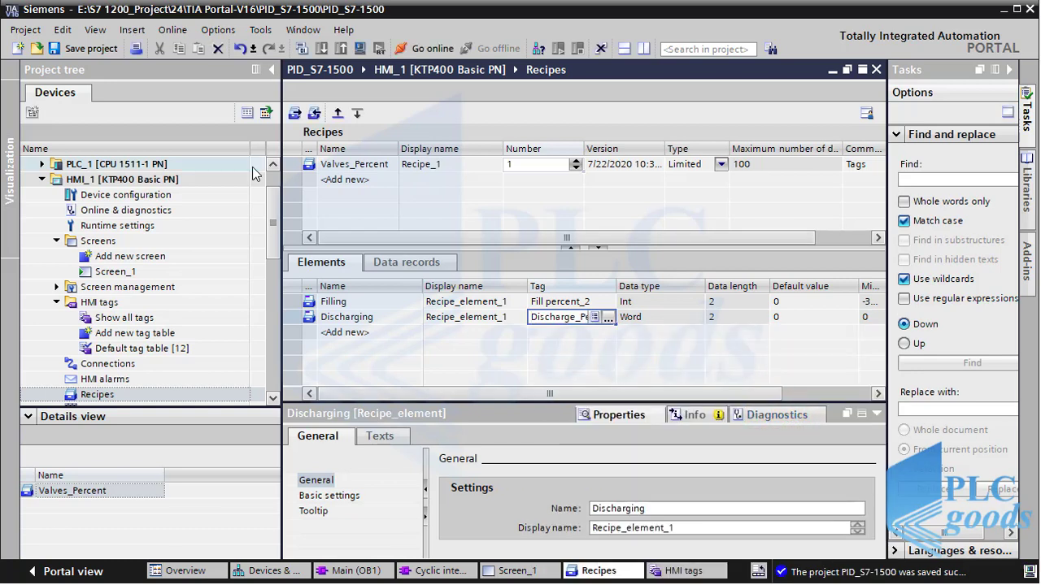
pyautogui.click(95, 50)
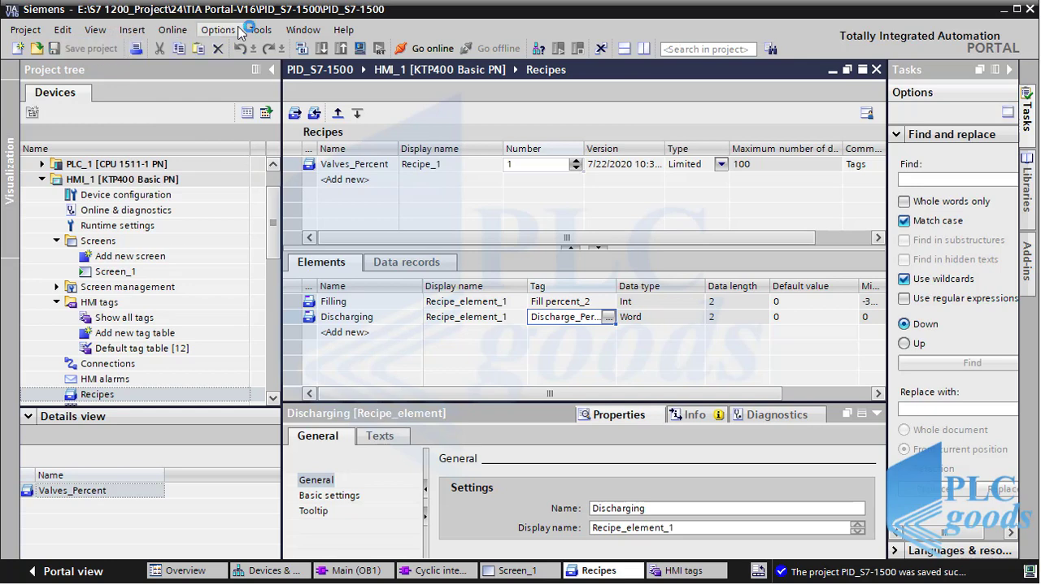
pyautogui.click(361, 50)
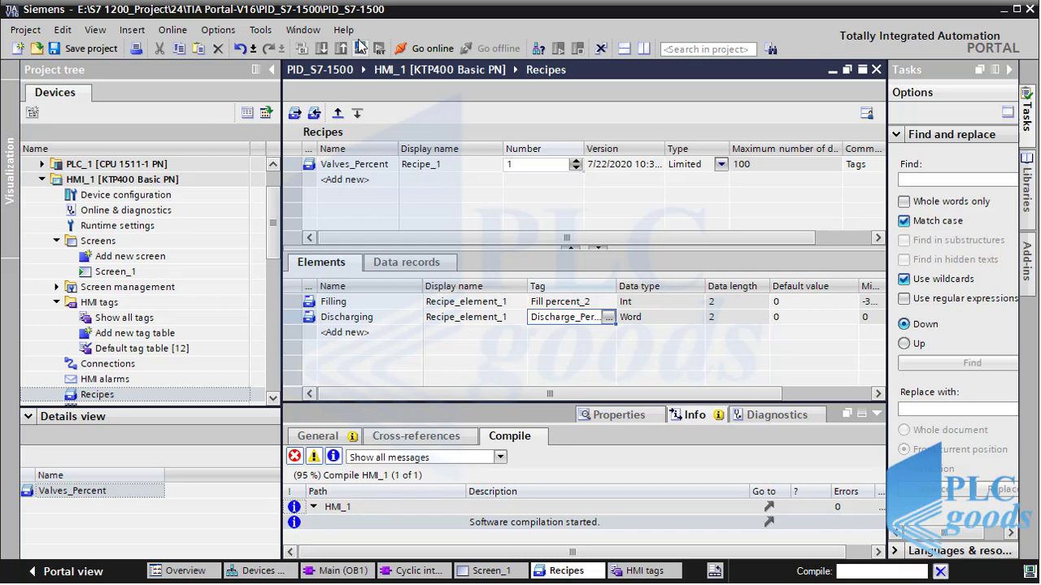
# Step: In the HMI runtime, run presets S1, S2 and S3 and watch the Factory I/O tank valves respond
pyautogui.hotkey('alt', 'Tab')
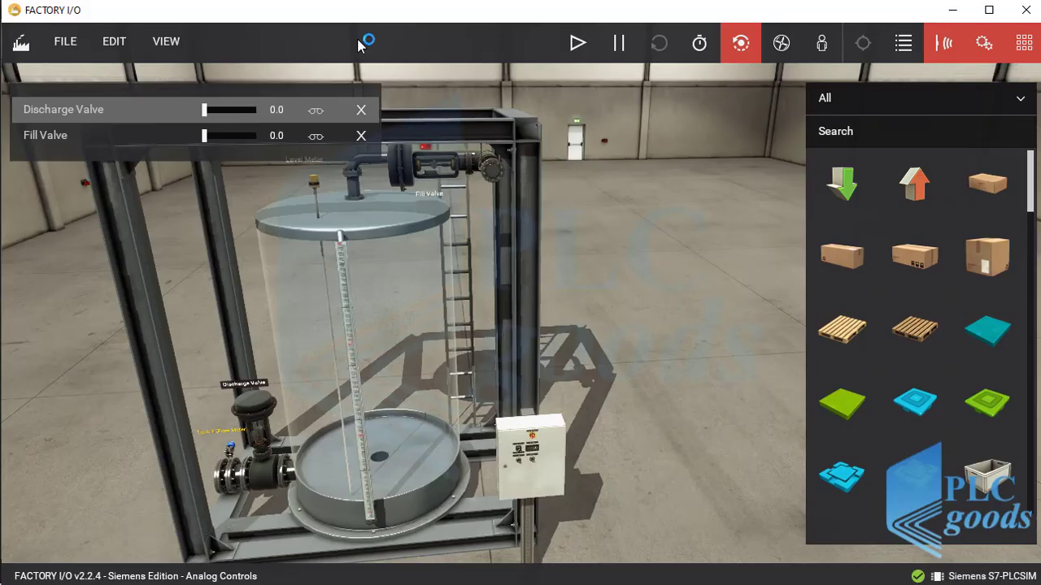
pyautogui.hotkey('alt', 'Tab')
pyautogui.hotkey('alt', 'Tab')
pyautogui.hotkey('alt', 'Tab')
pyautogui.hotkey('alt', 'Tab')
pyautogui.hotkey('alt', 'Tab')
pyautogui.hotkey('alt', 'Tab')
pyautogui.hotkey('alt', 'Tab')
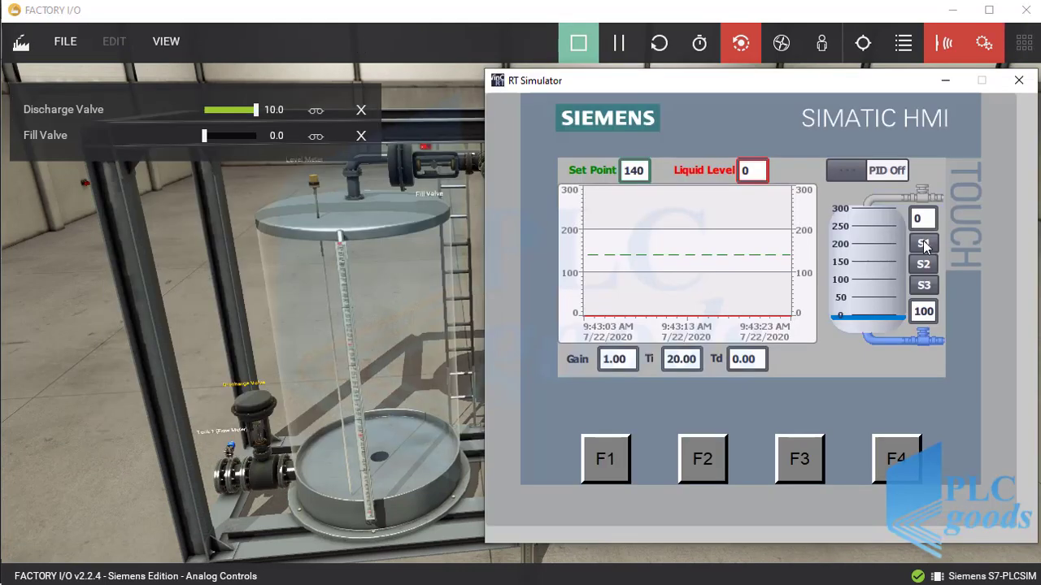
pyautogui.click(924, 245)
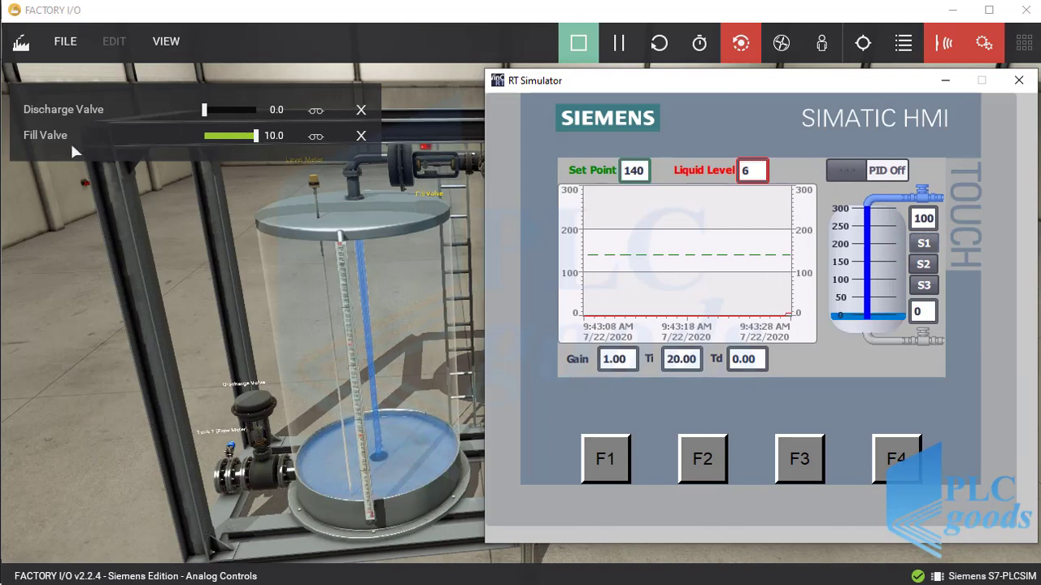
pyautogui.click(923, 265)
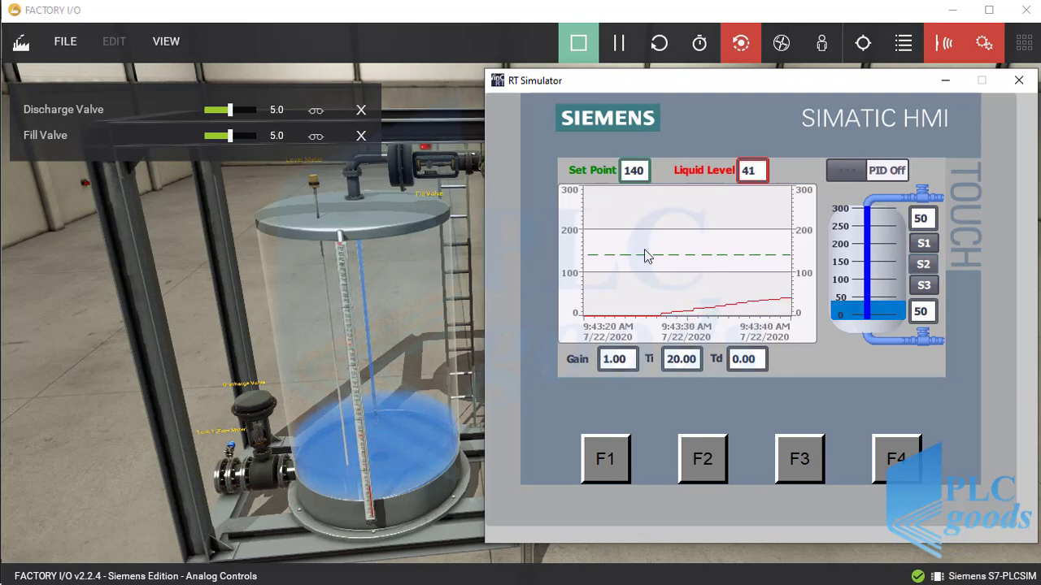
pyautogui.click(924, 288)
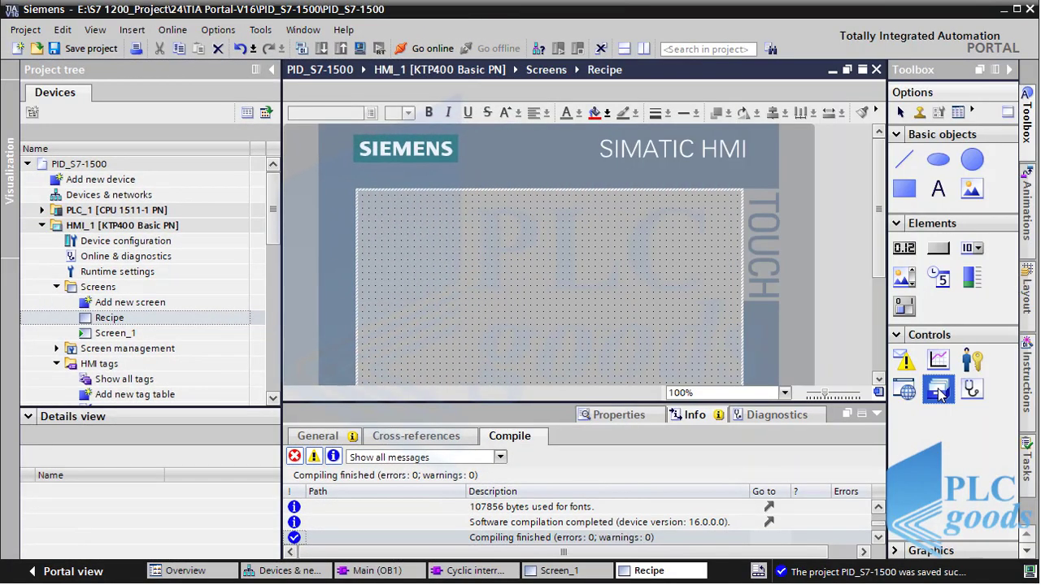
# Step: Drag a Recipe view from Toolbox > Controls onto the Recipe screen
pyautogui.moveTo(939, 393); pyautogui.dragTo(526, 313)
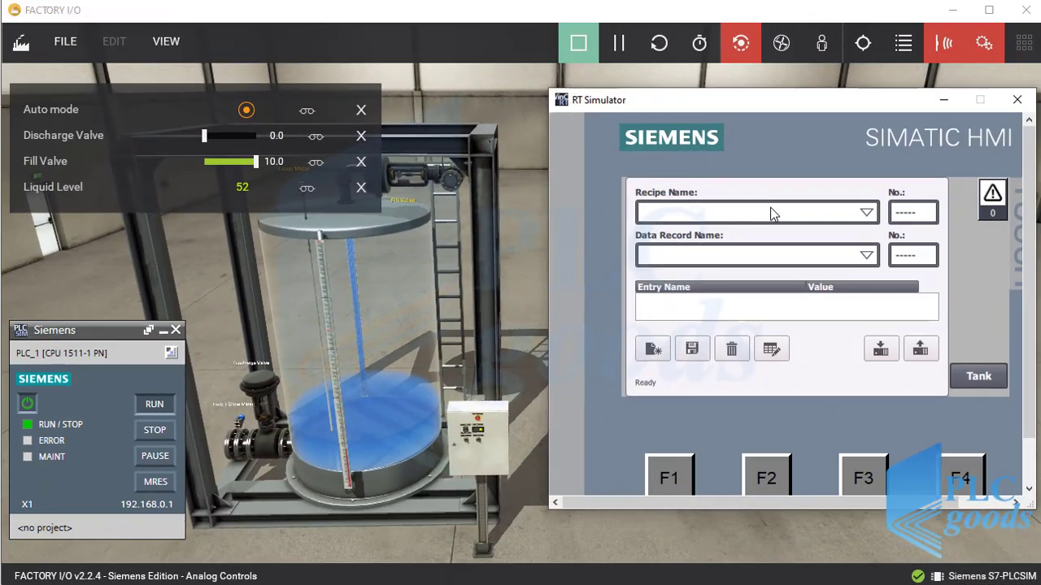
# Step: Select Recipe_1 and its data record Recipe_data_record_2 in the running recipe view
pyautogui.click(772, 214)
pyautogui.click(711, 234)
pyautogui.click(713, 254)
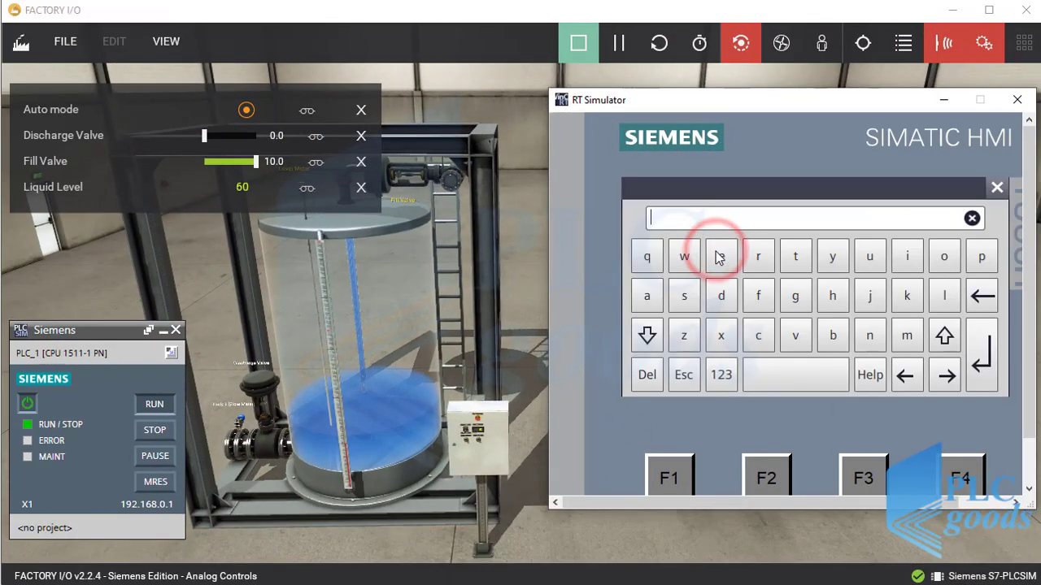
pyautogui.click(993, 193)
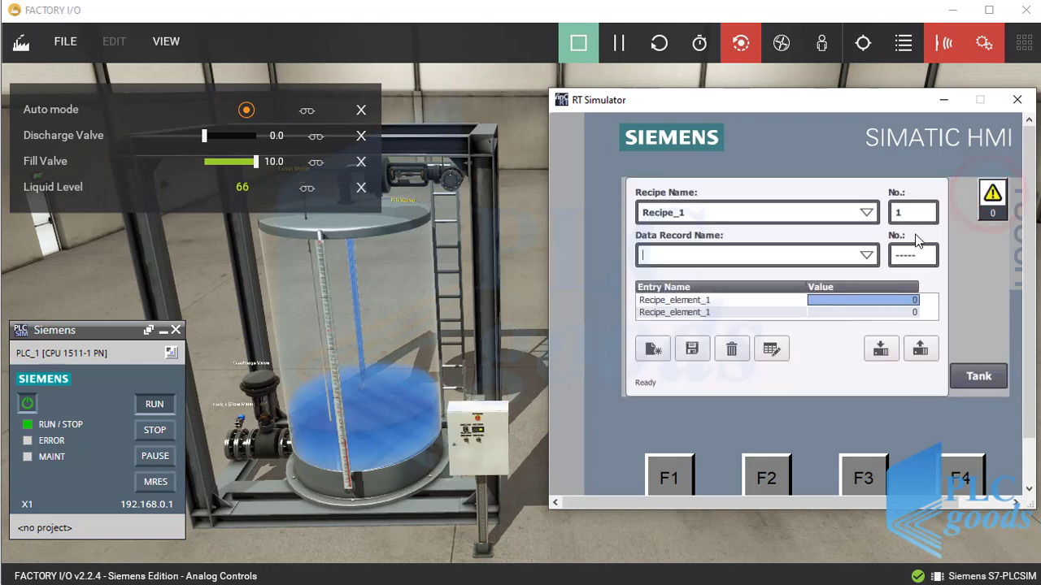
pyautogui.click(866, 255)
pyautogui.click(732, 292)
# Step: Set both element values to 0, save and overwrite the record, then load it to the PLC
pyautogui.click(912, 302)
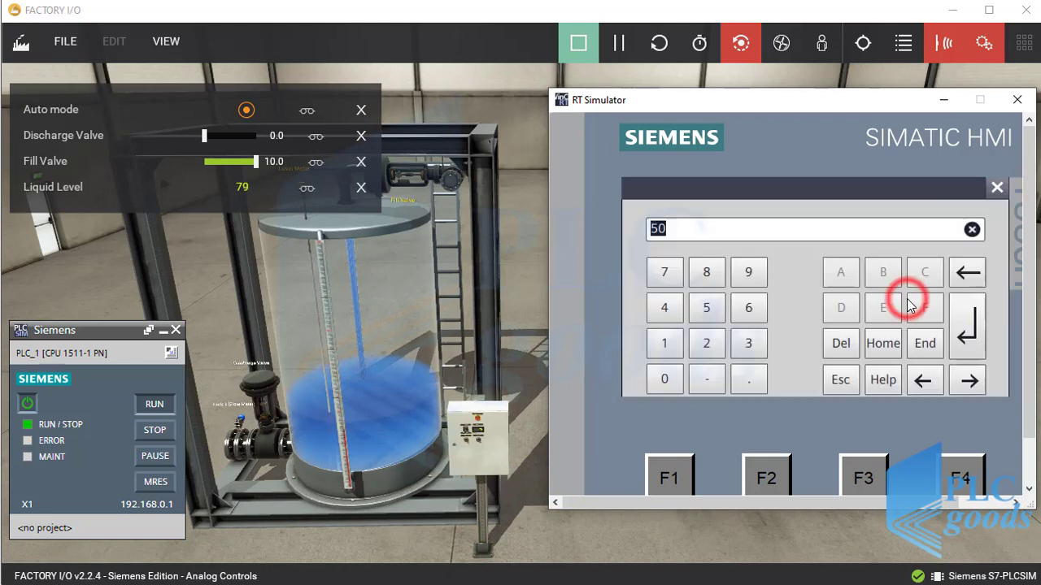
pyautogui.write('0')
pyautogui.click(966, 327)
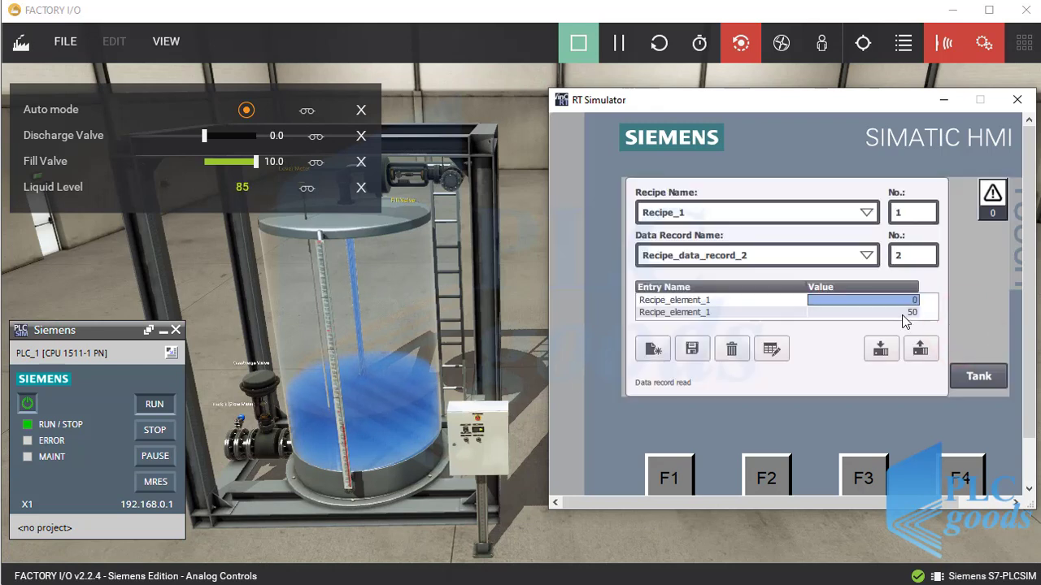
pyautogui.click(908, 314)
pyautogui.write('0')
pyautogui.click(963, 330)
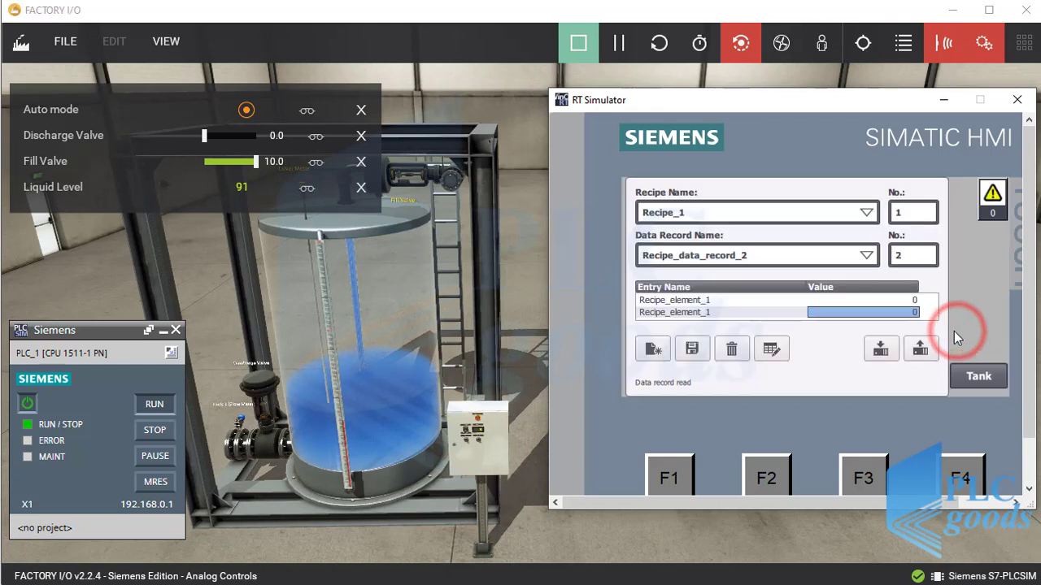
pyautogui.click(697, 352)
pyautogui.click(878, 351)
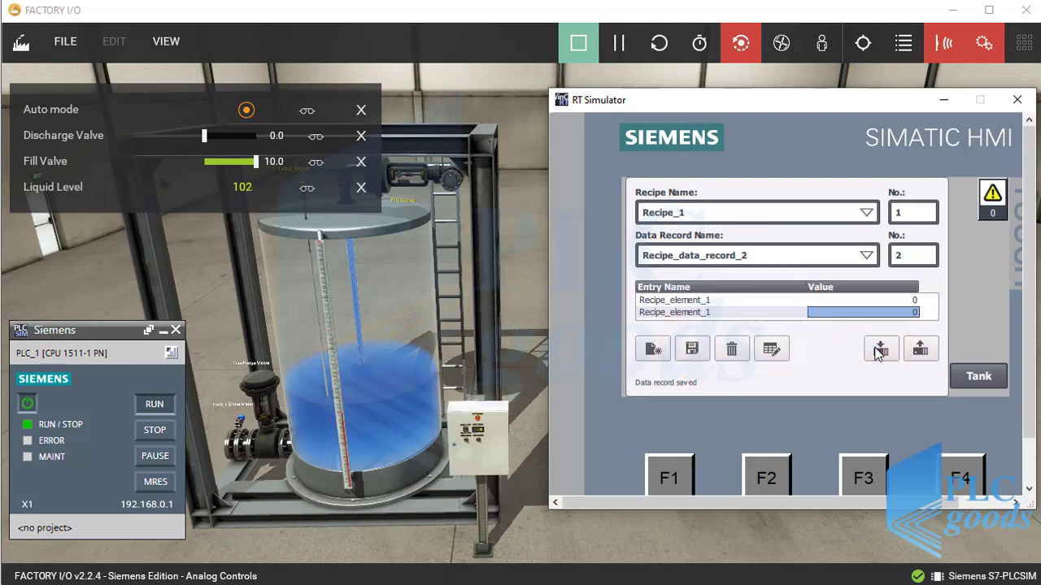
pyautogui.click(880, 349)
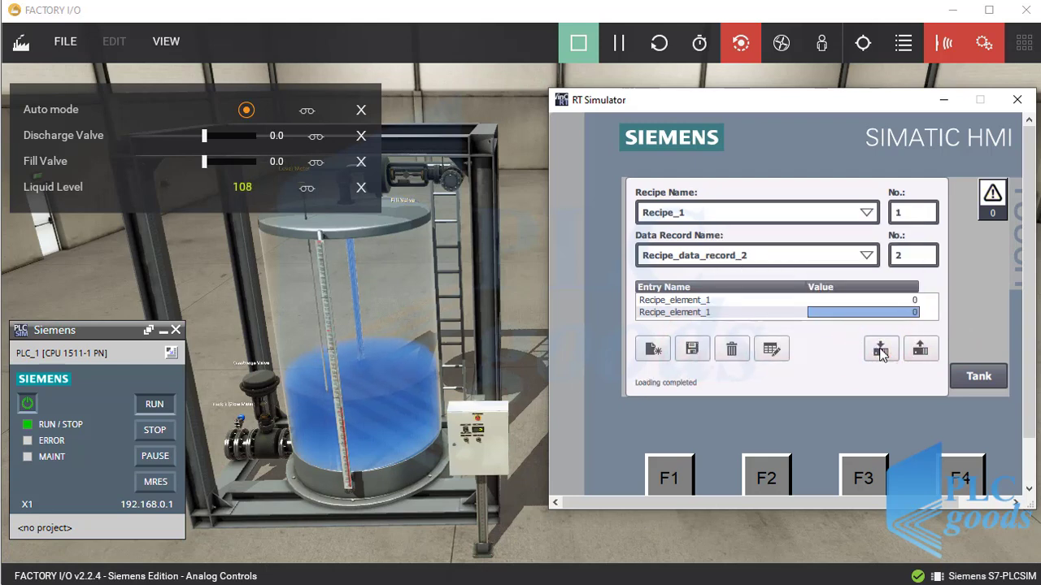
# Step: On the tank screen, fill with S1, stop with S2, then refill with S1 past the 140 set point
pyautogui.click(972, 377)
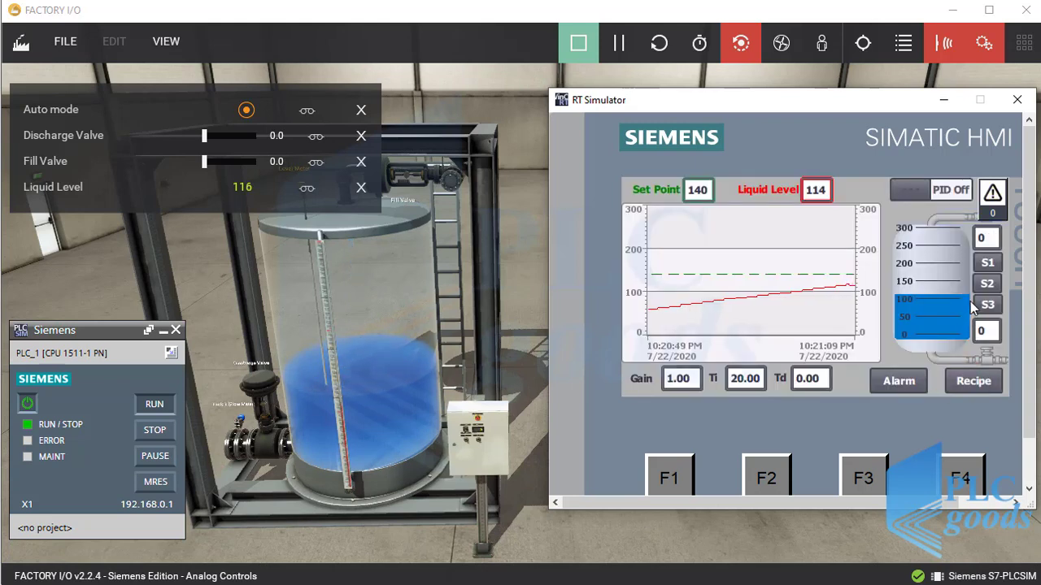
pyautogui.click(987, 264)
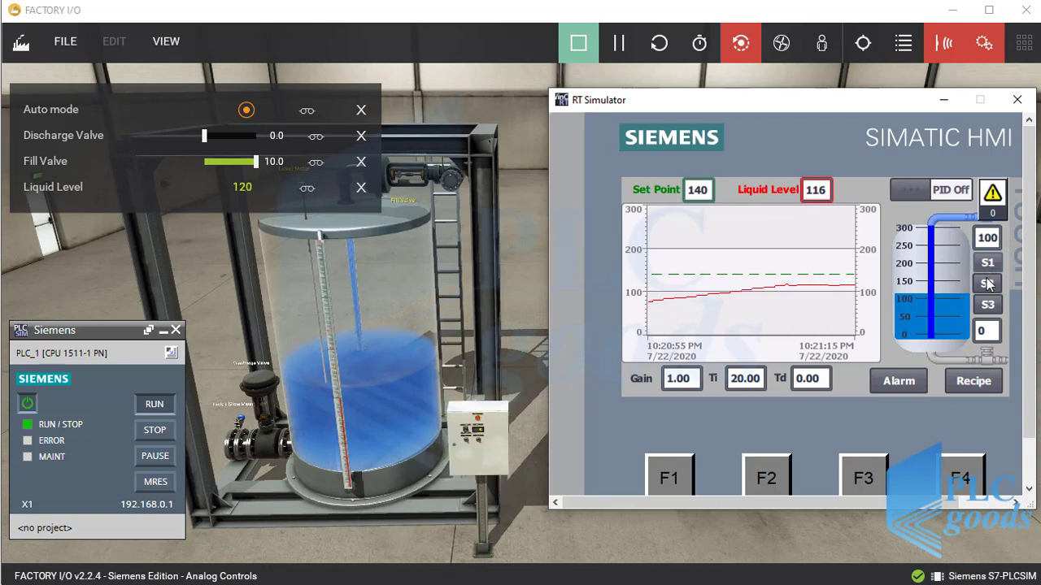
pyautogui.click(987, 286)
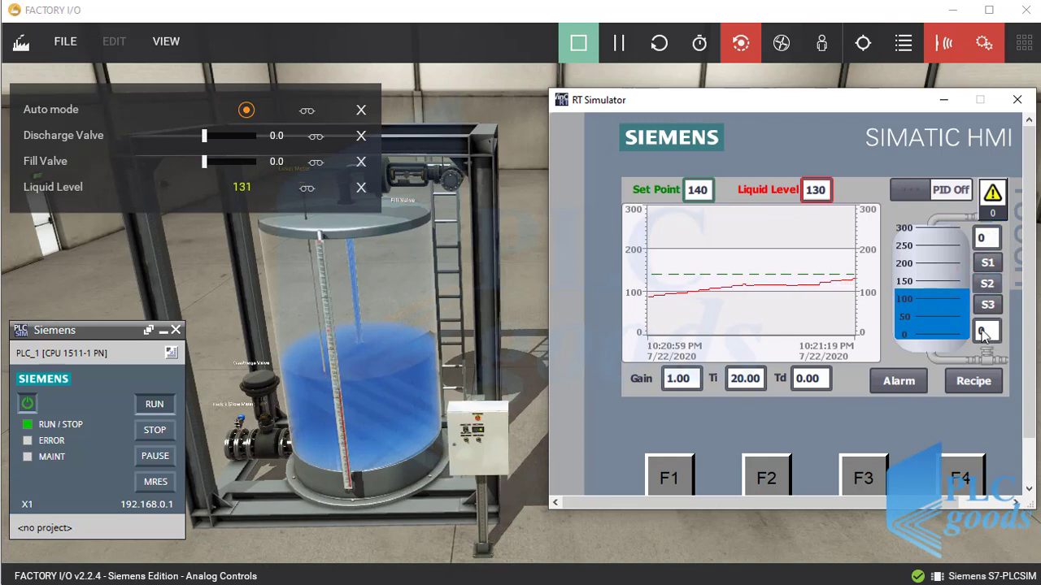
pyautogui.click(987, 265)
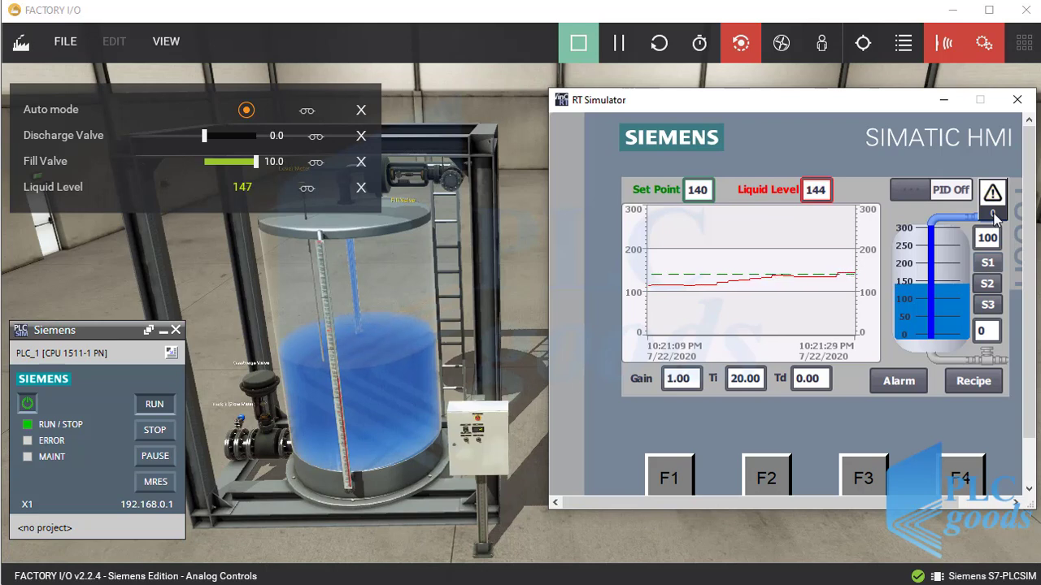
# Step: Watch the alarm list log the high-level alarm as the tank fills to 300, then return to Tank
pyautogui.click(898, 382)
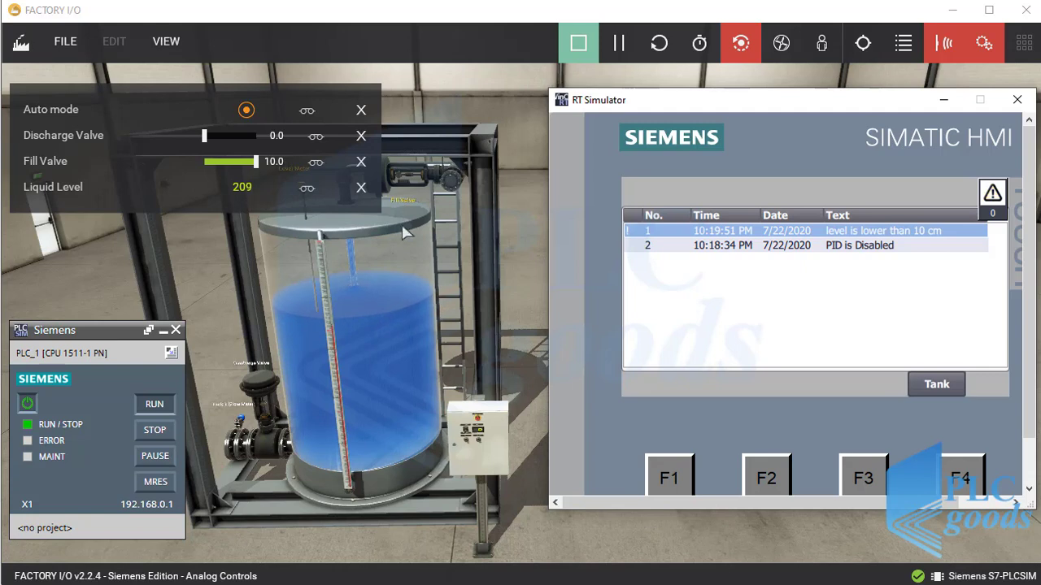
pyautogui.click(855, 266)
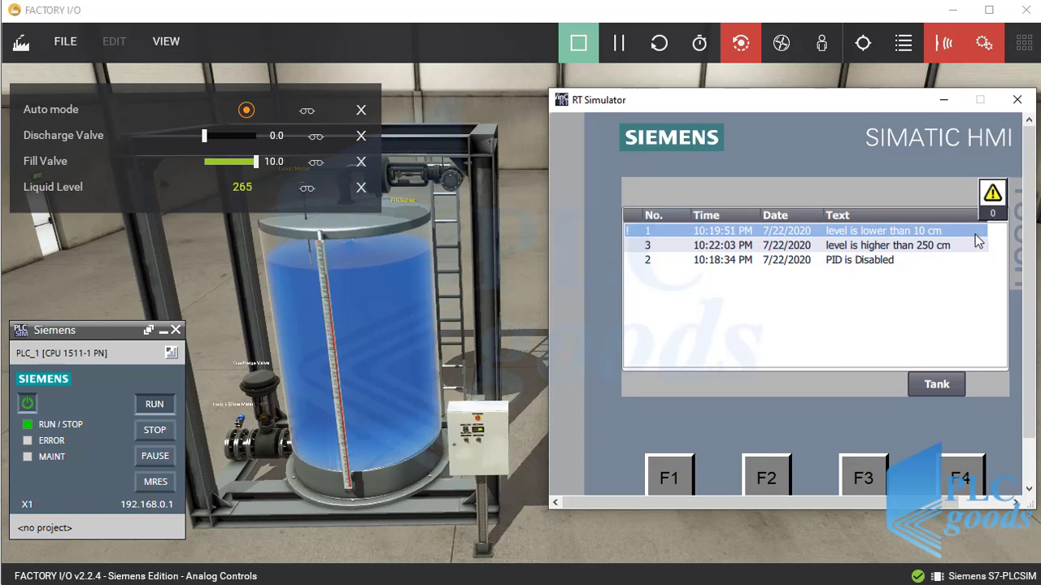
pyautogui.click(937, 387)
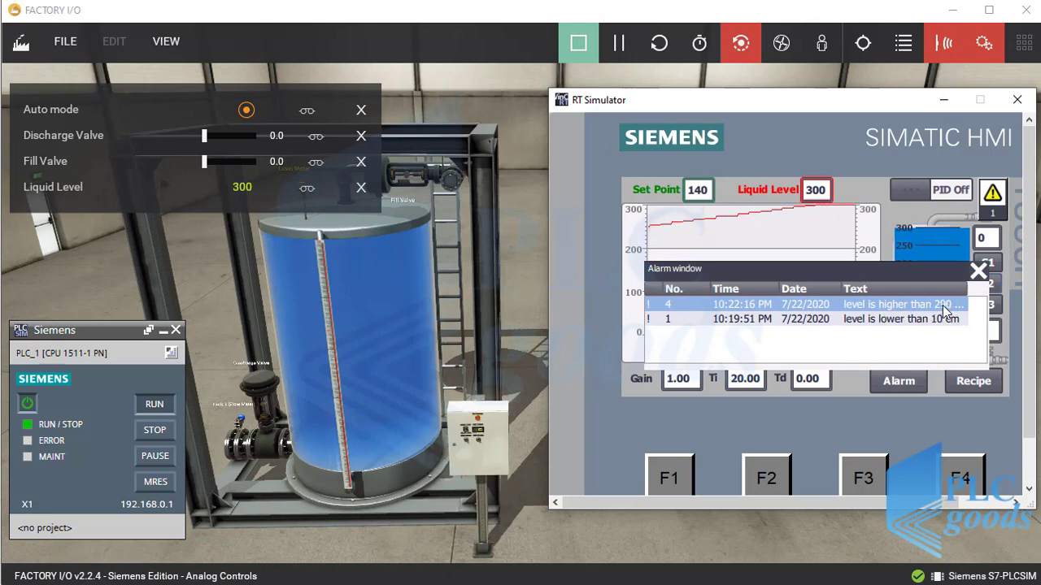
# Step: Close the alarm pop-up, stop with S2, check alarms, drain with S3, and reopen the alarm list
pyautogui.click(978, 271)
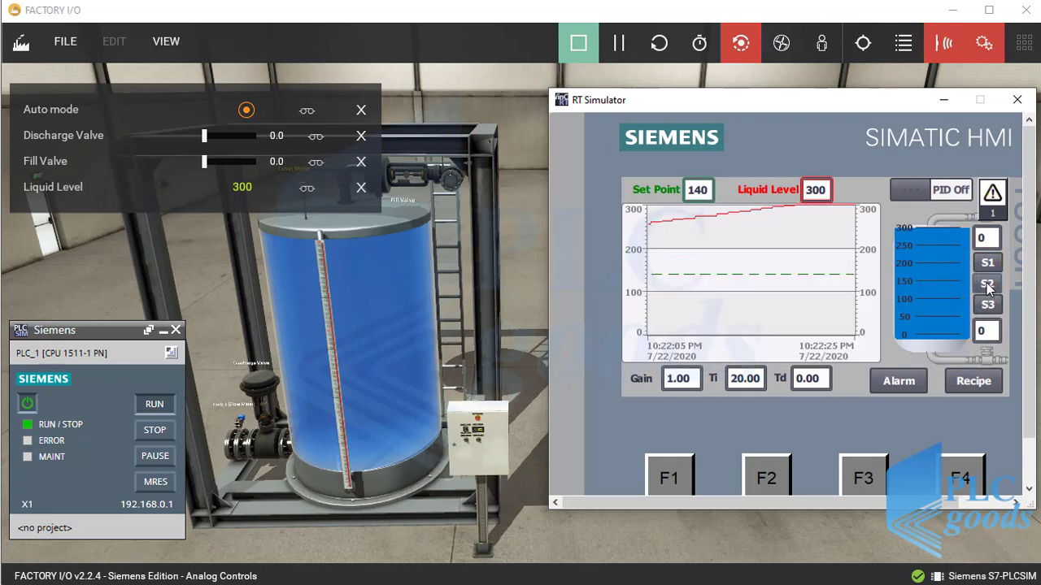
pyautogui.click(985, 283)
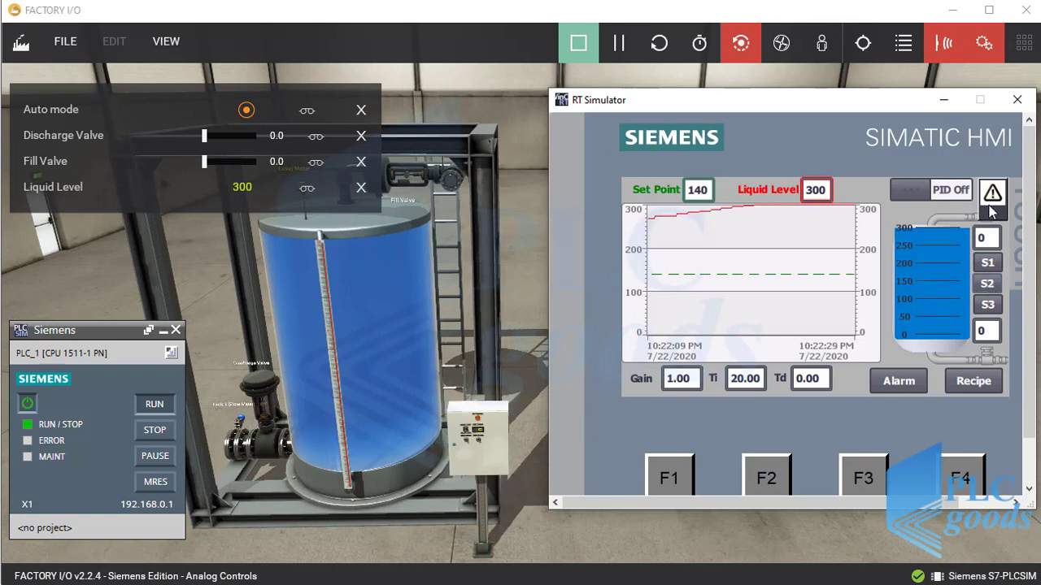
pyautogui.click(901, 383)
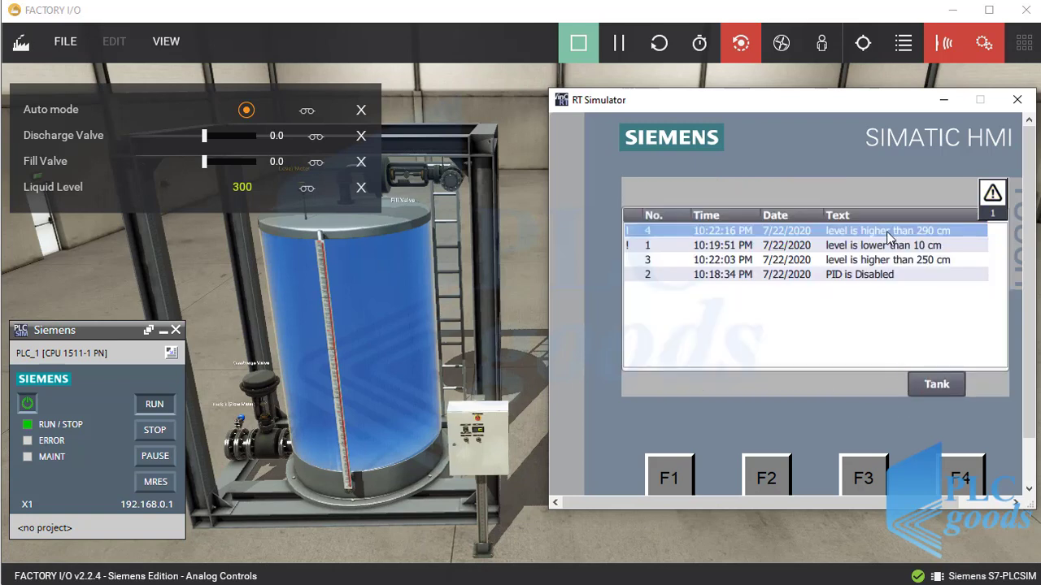
pyautogui.click(928, 383)
pyautogui.click(986, 309)
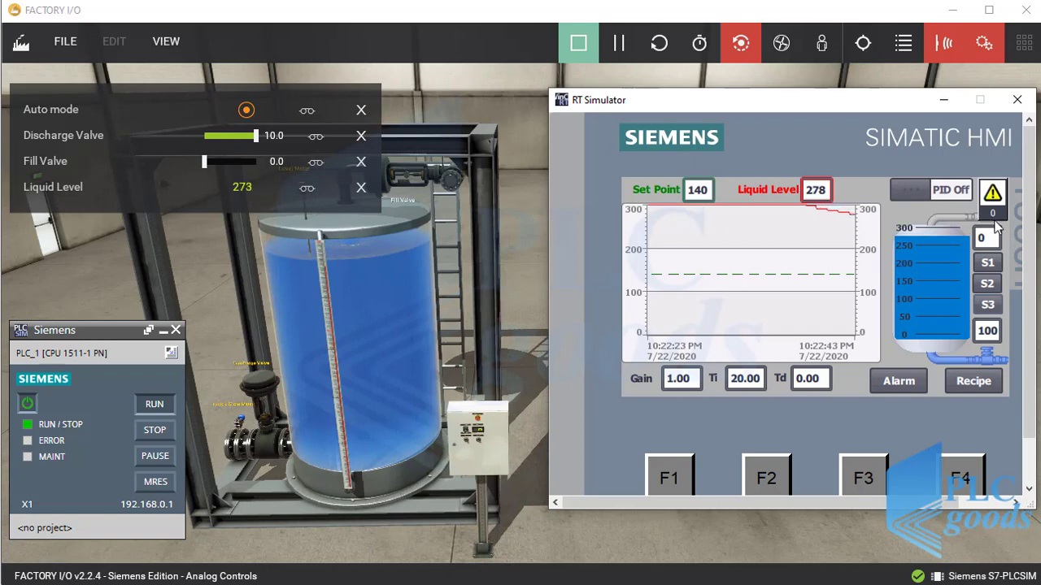
pyautogui.click(909, 381)
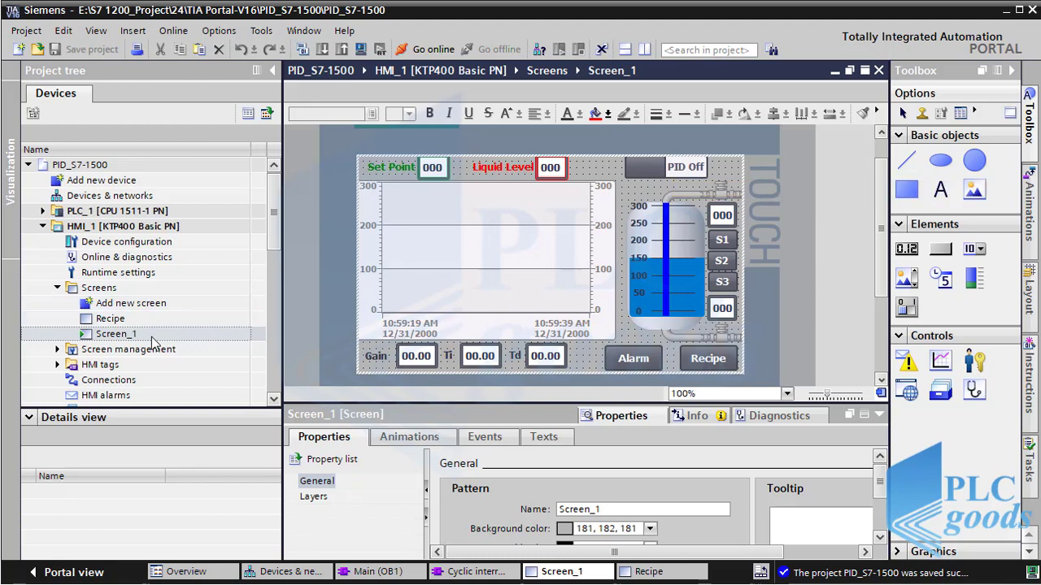
# Step: Add a new analog HMI alarm with the text 'level is lower than 10 cm'
pyautogui.click(118, 395)
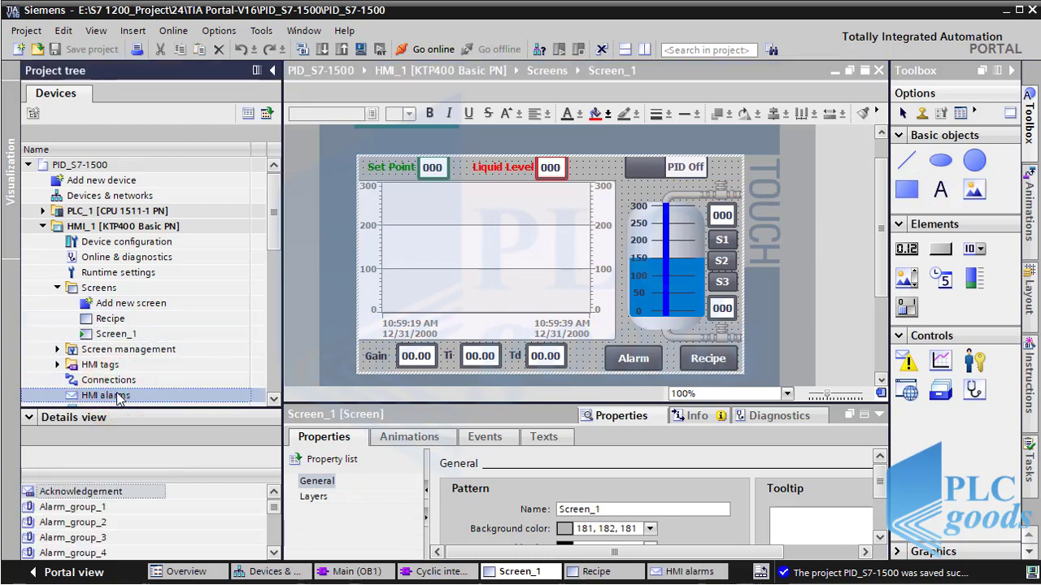
pyautogui.doubleClick(116, 397)
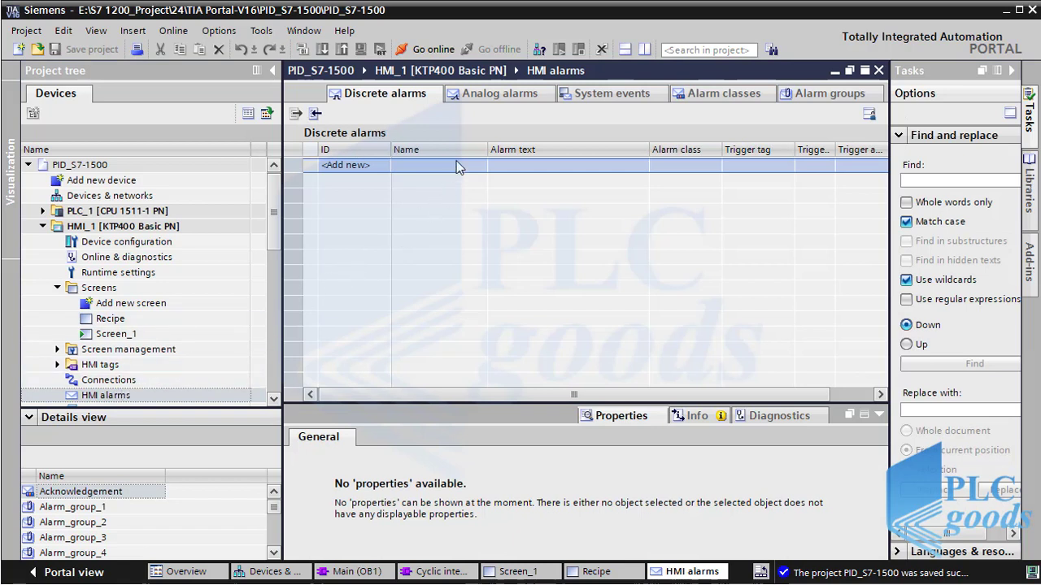
pyautogui.click(489, 94)
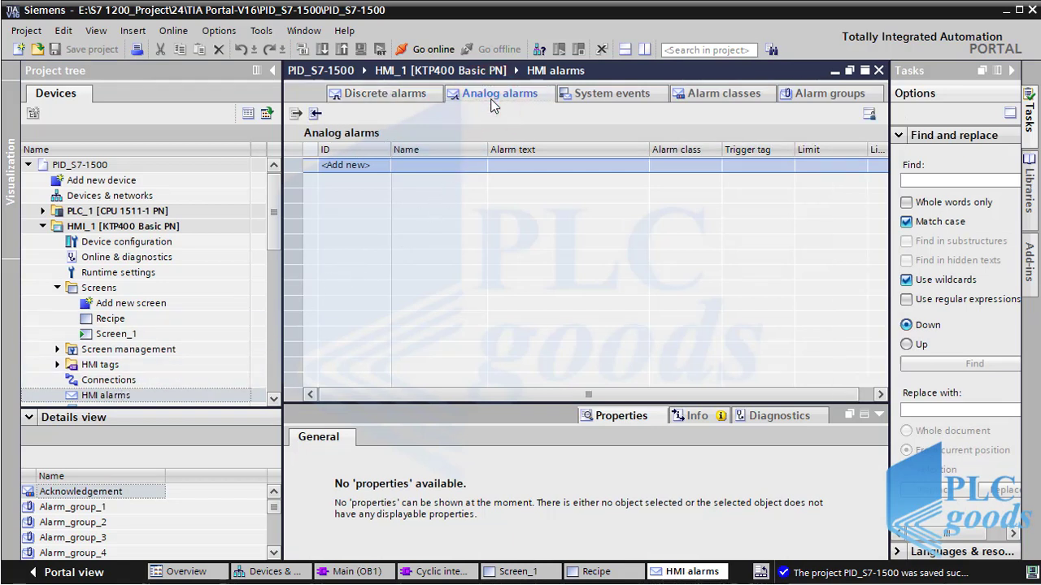
pyautogui.click(451, 166)
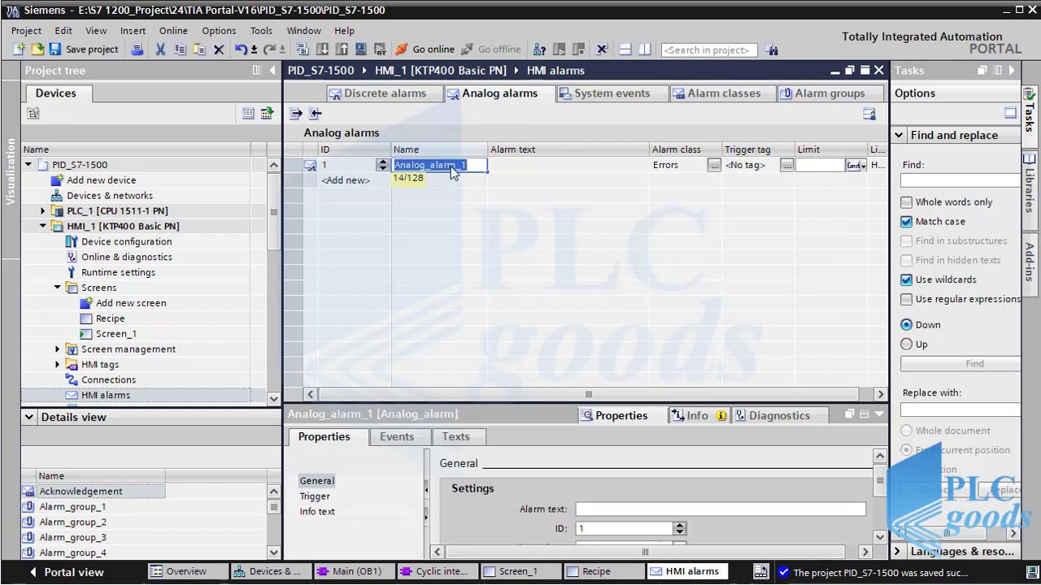
pyautogui.click(523, 164)
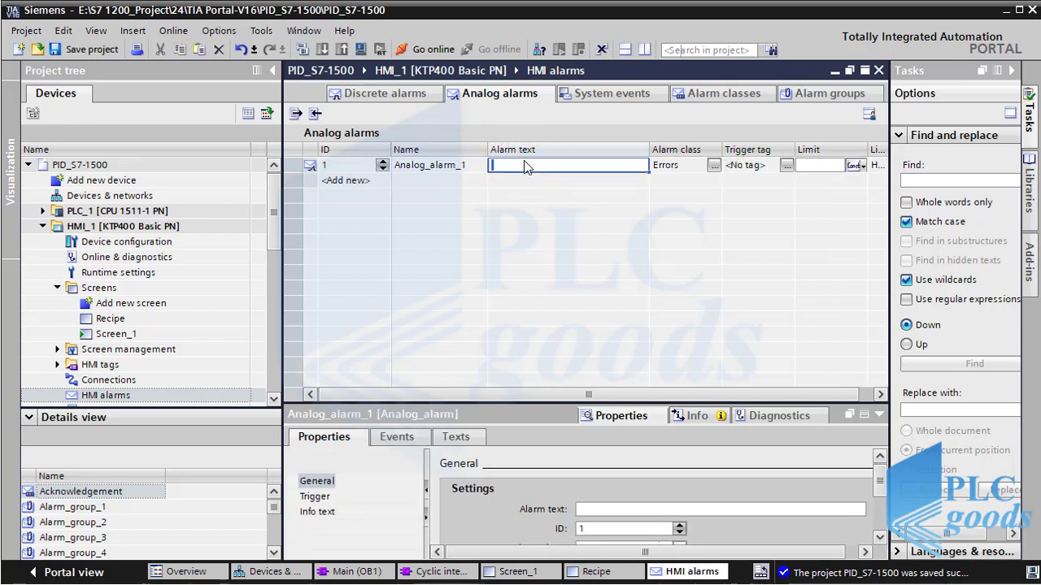
pyautogui.write('level is lower than 10 cm')
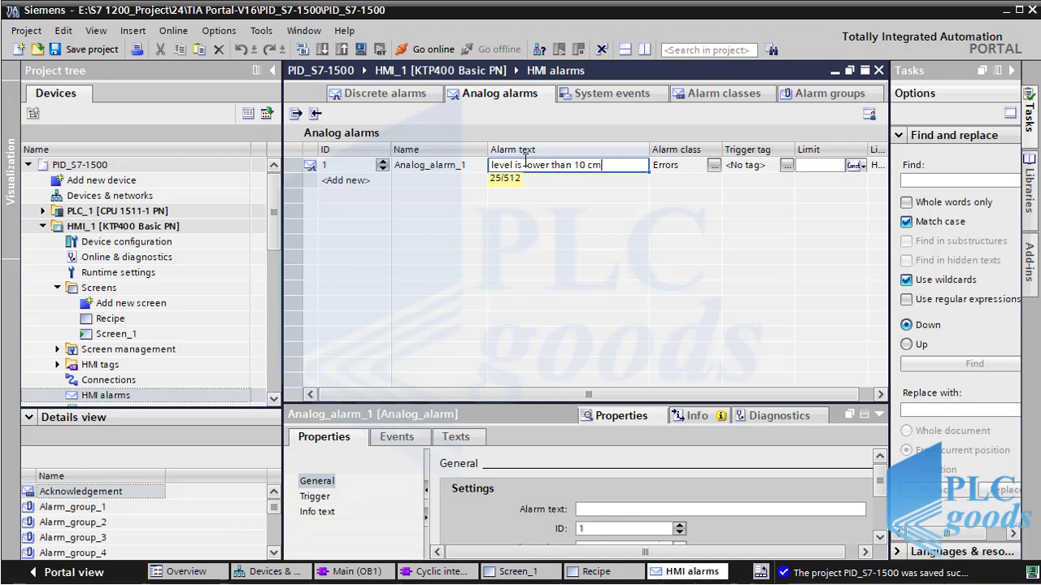
pyautogui.click(665, 169)
# Step: Give the alarm class Errors, trigger tag Liquid Level, limit 10 and limit mode Lower
pyautogui.click(713, 166)
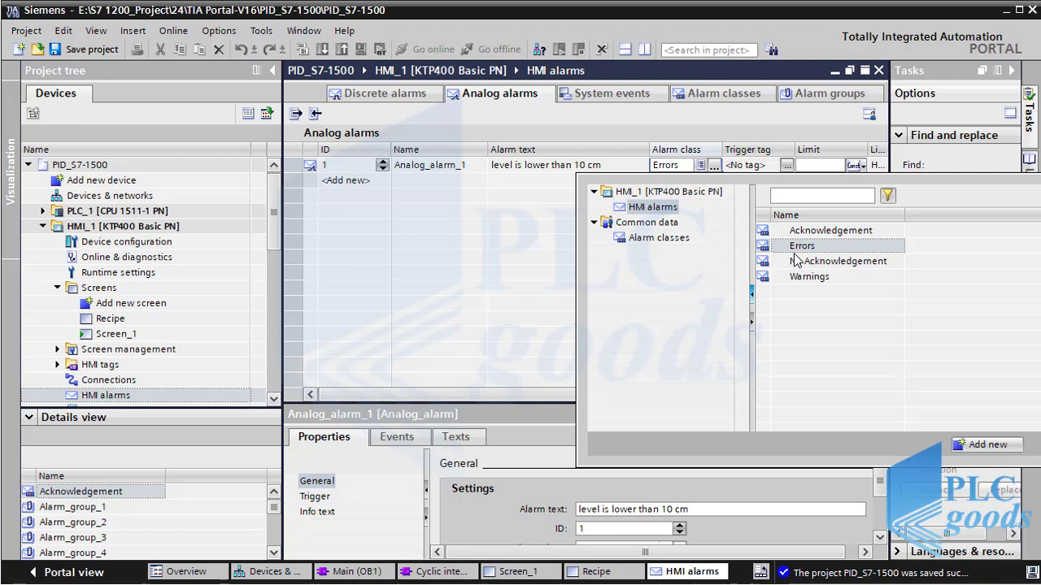
pyautogui.doubleClick(800, 247)
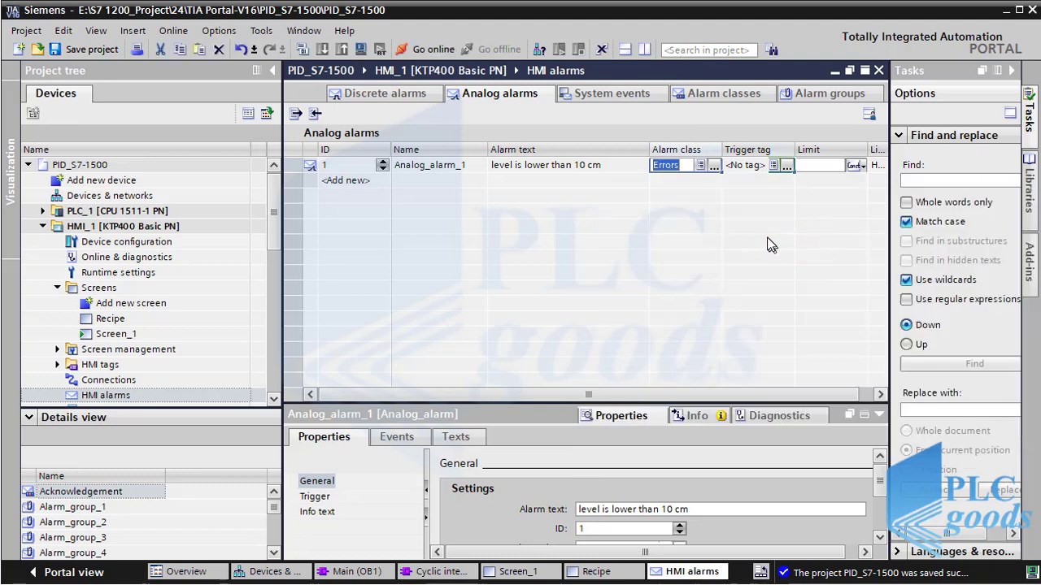
pyautogui.click(787, 166)
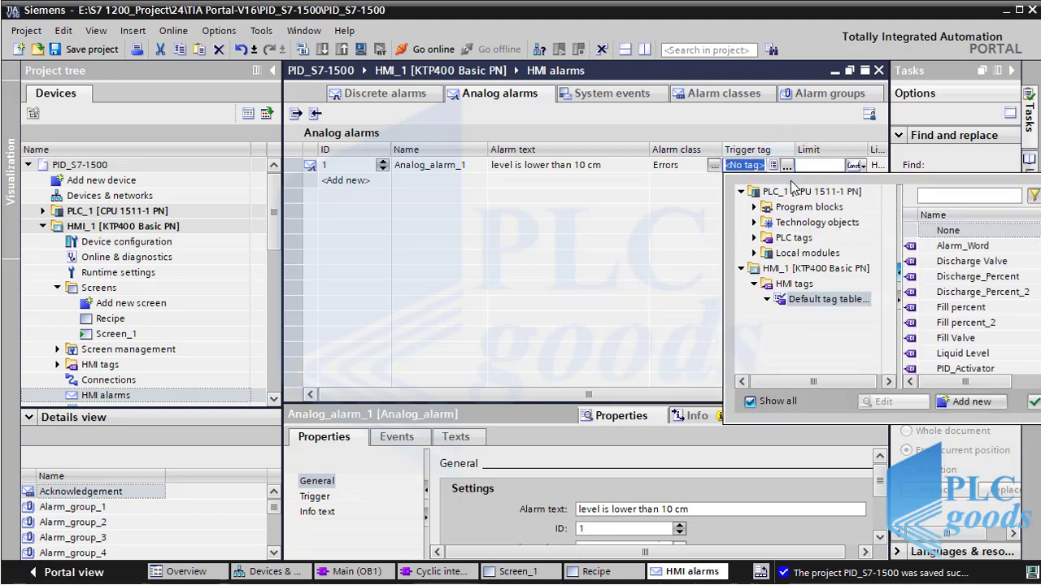
pyautogui.doubleClick(943, 353)
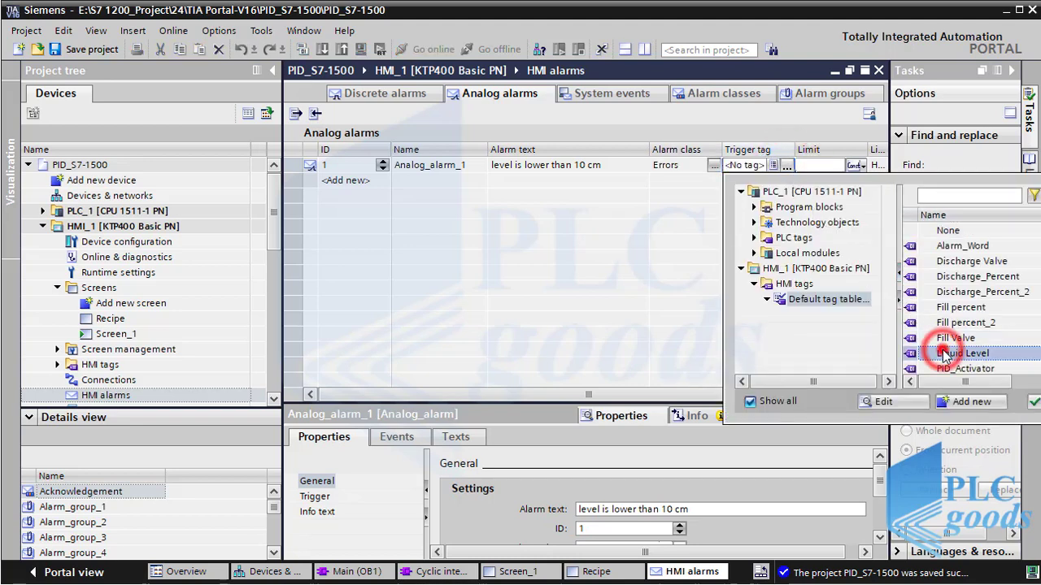
pyautogui.click(826, 166)
pyautogui.write('10')
pyautogui.click(748, 396)
pyautogui.click(861, 165)
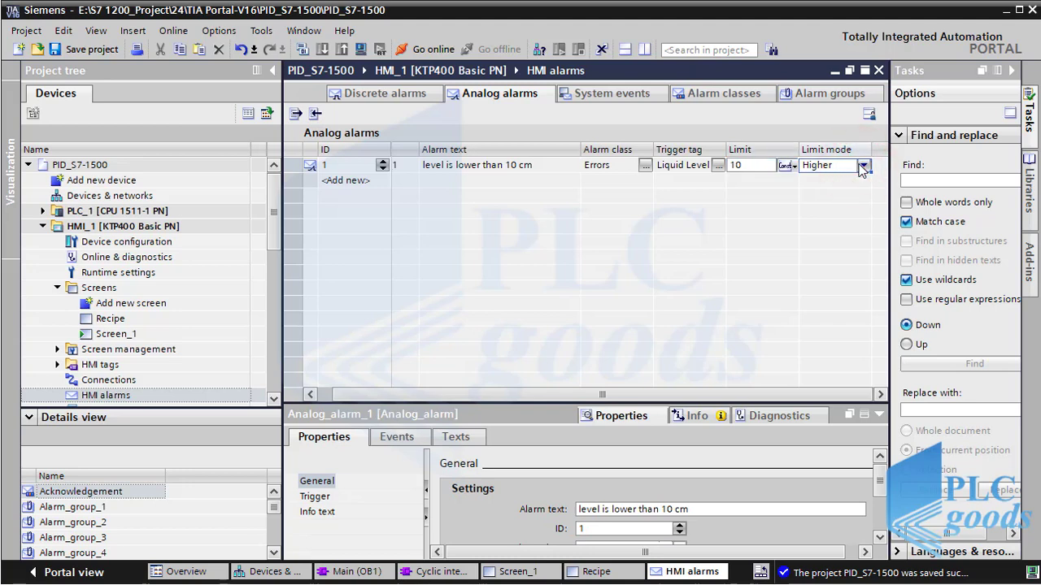
pyautogui.click(861, 166)
pyautogui.click(827, 183)
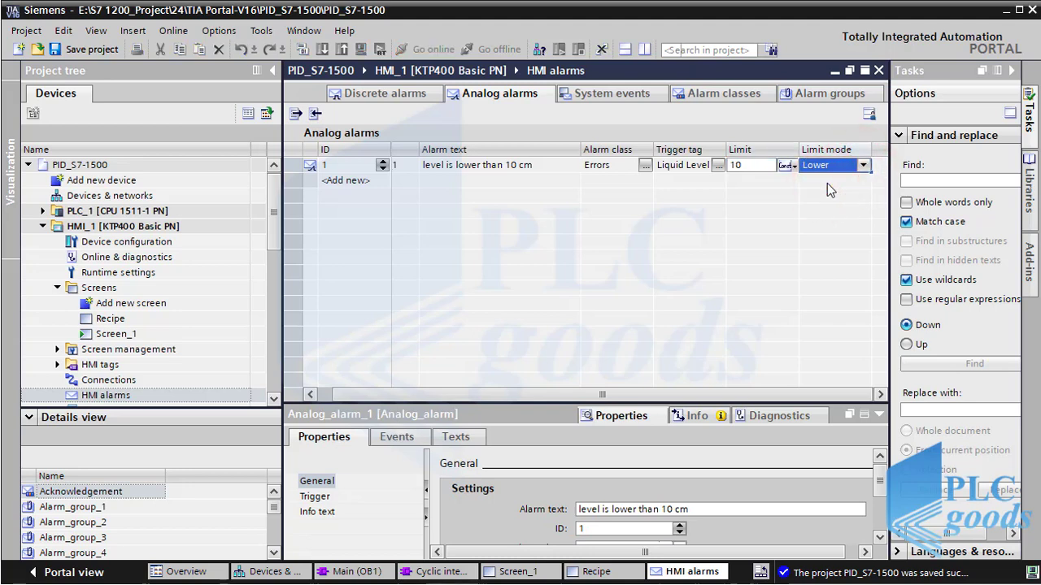
# Step: Add a second analog alarm with the text 'level is lower than 50 cm'
pyautogui.click(325, 181)
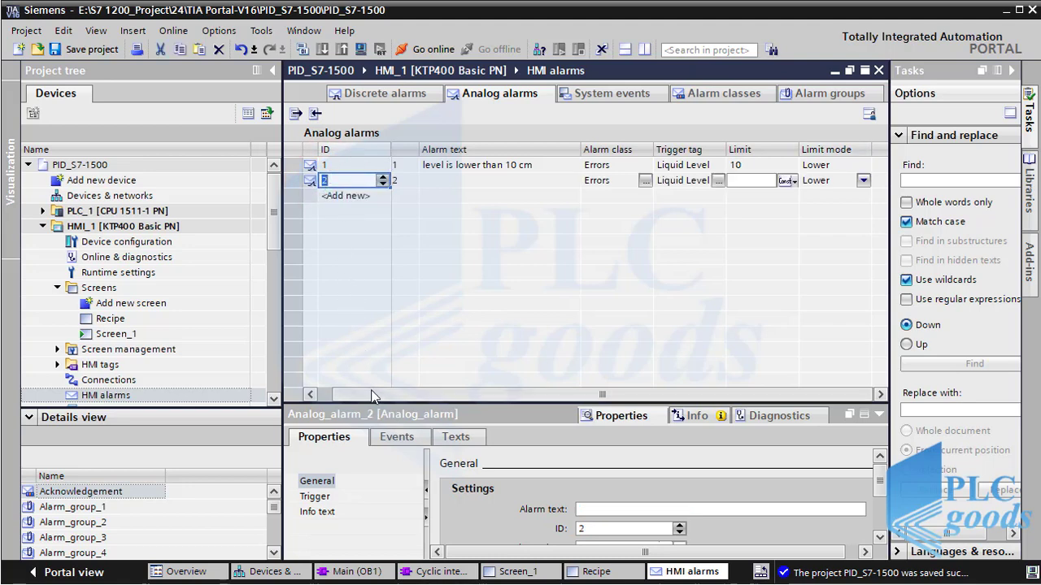
pyautogui.click(348, 396)
pyautogui.moveTo(362, 397); pyautogui.dragTo(374, 399)
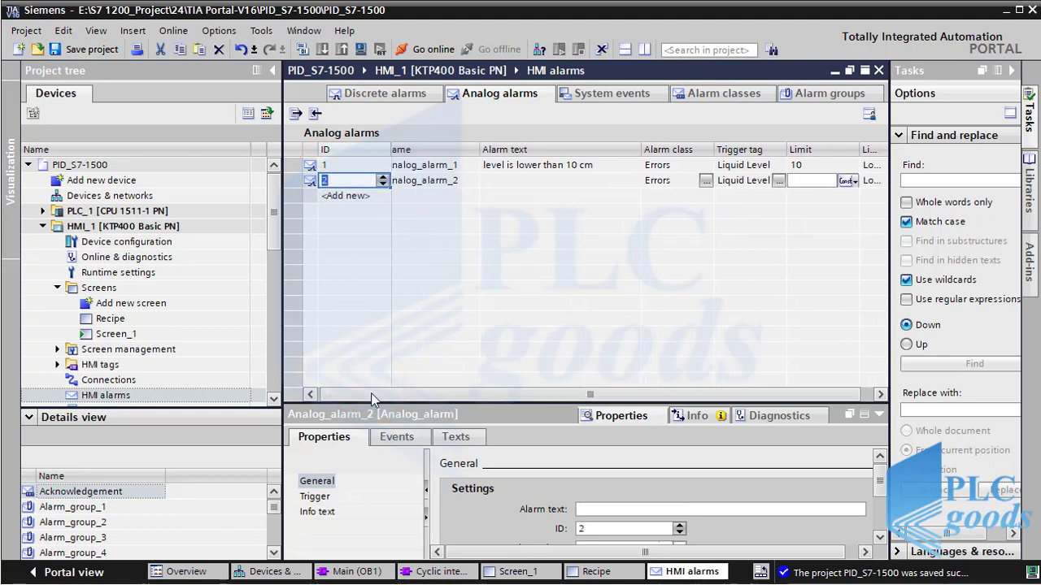
pyautogui.click(541, 179)
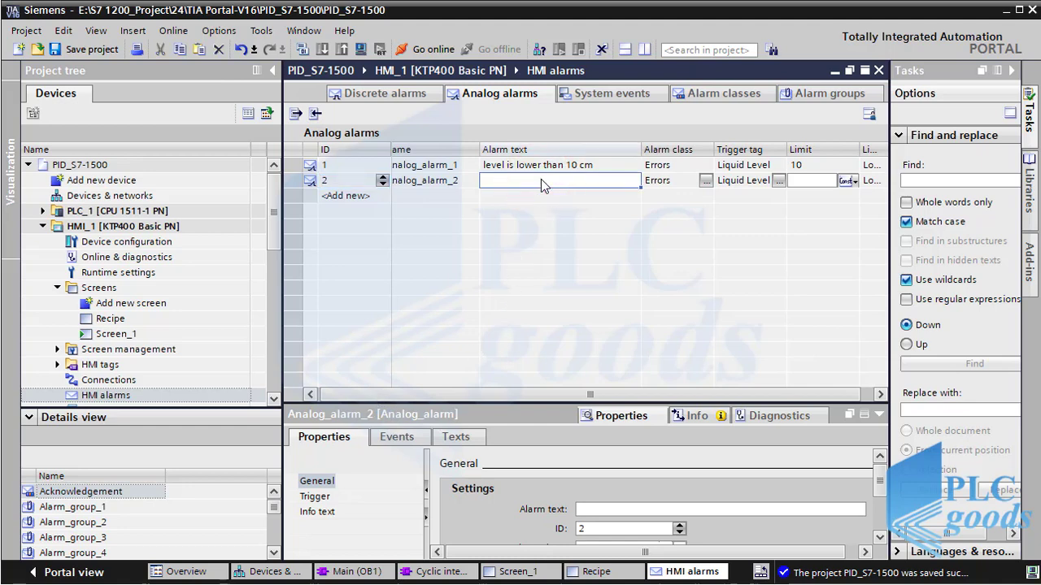
pyautogui.write('le')
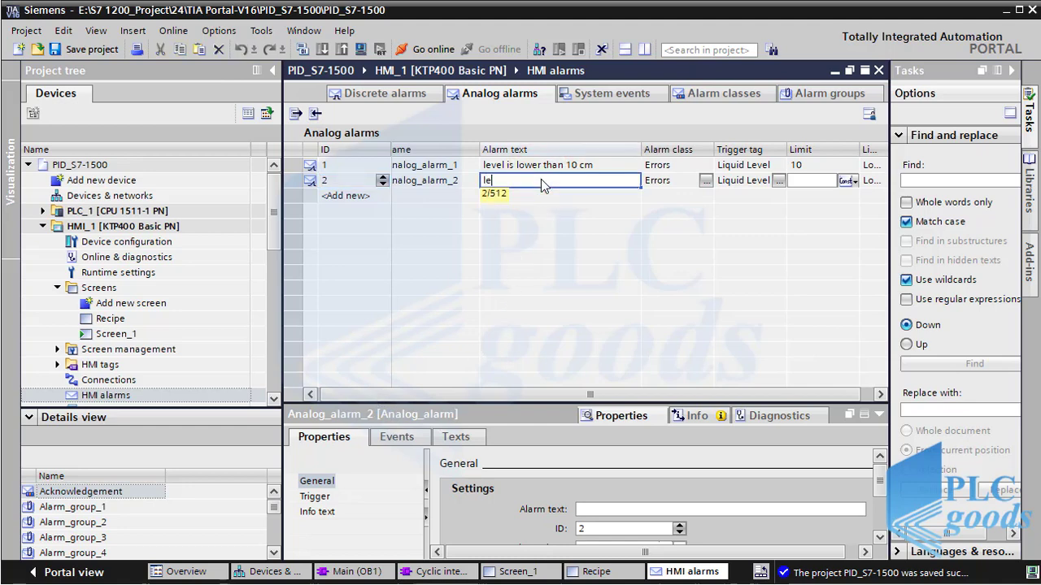
pyautogui.write('vel is lower than 50 cm')
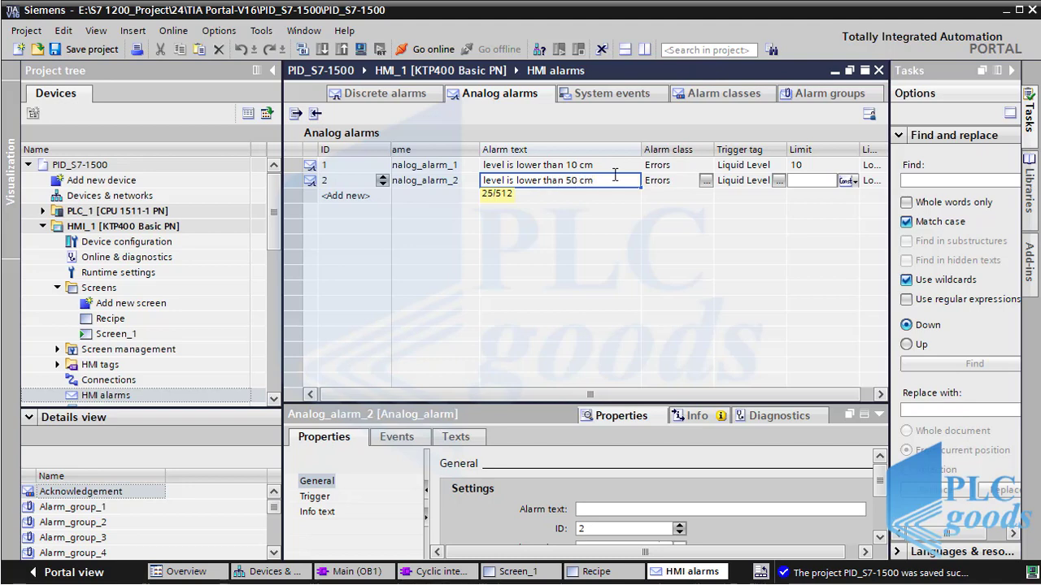
pyautogui.click(659, 184)
# Step: Set the second alarm's class to Warnings and limit to 50, and the fourth alarm's limit to 290
pyautogui.click(705, 185)
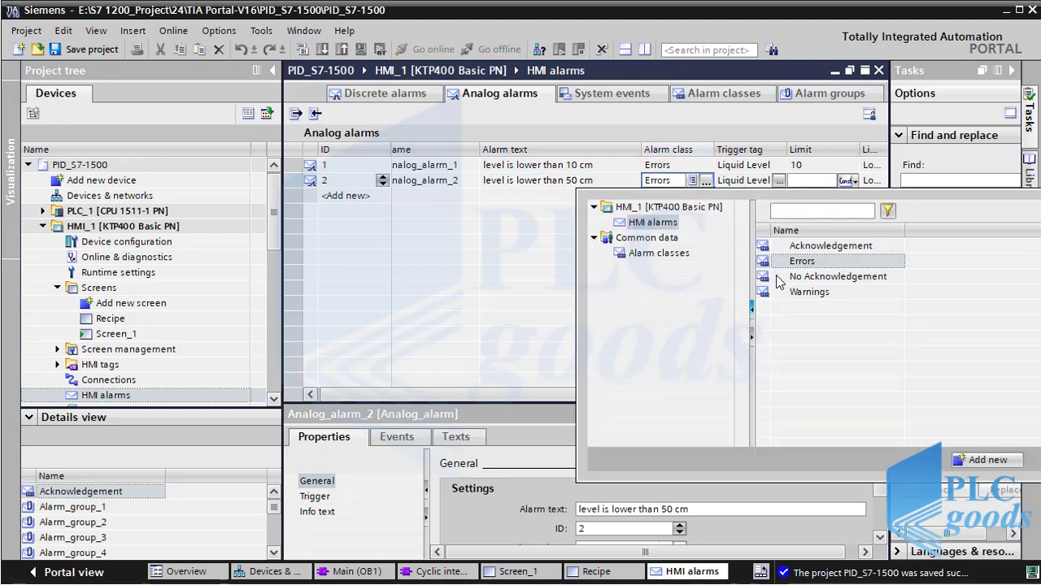
pyautogui.click(779, 292)
pyautogui.click(779, 295)
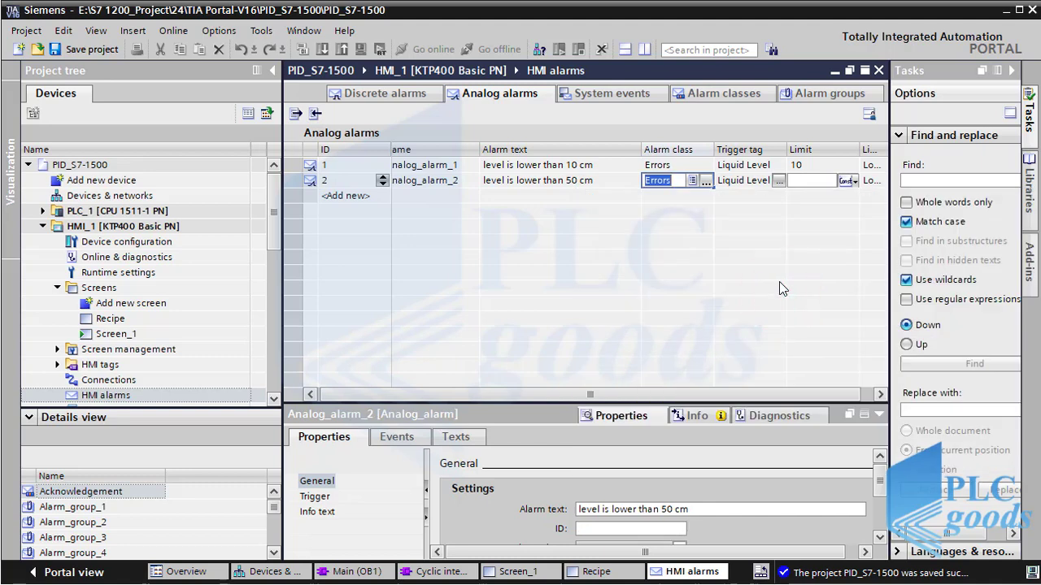
pyautogui.click(803, 185)
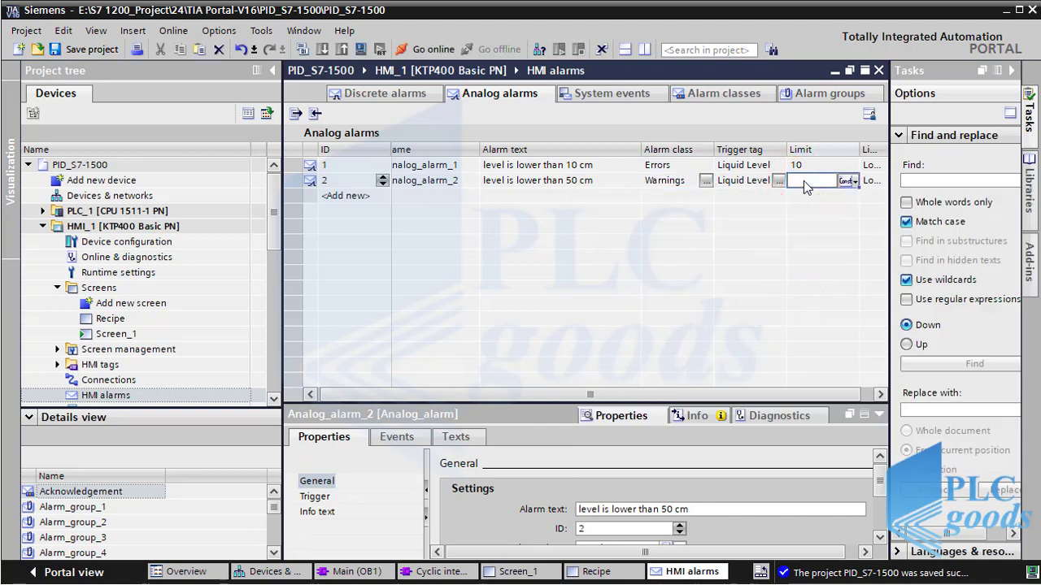
pyautogui.write('50')
pyautogui.click(803, 208)
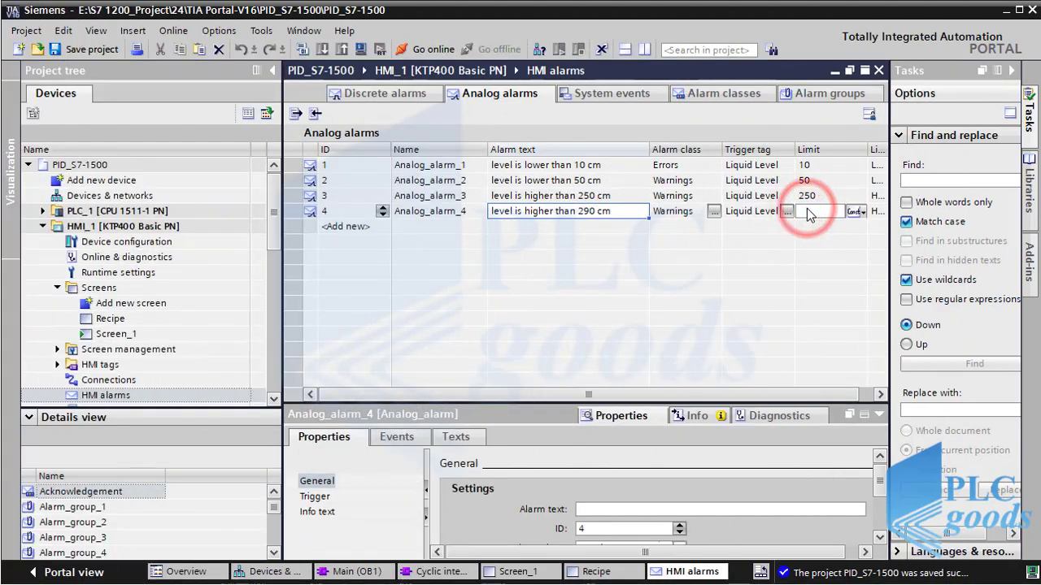
pyautogui.write('290')
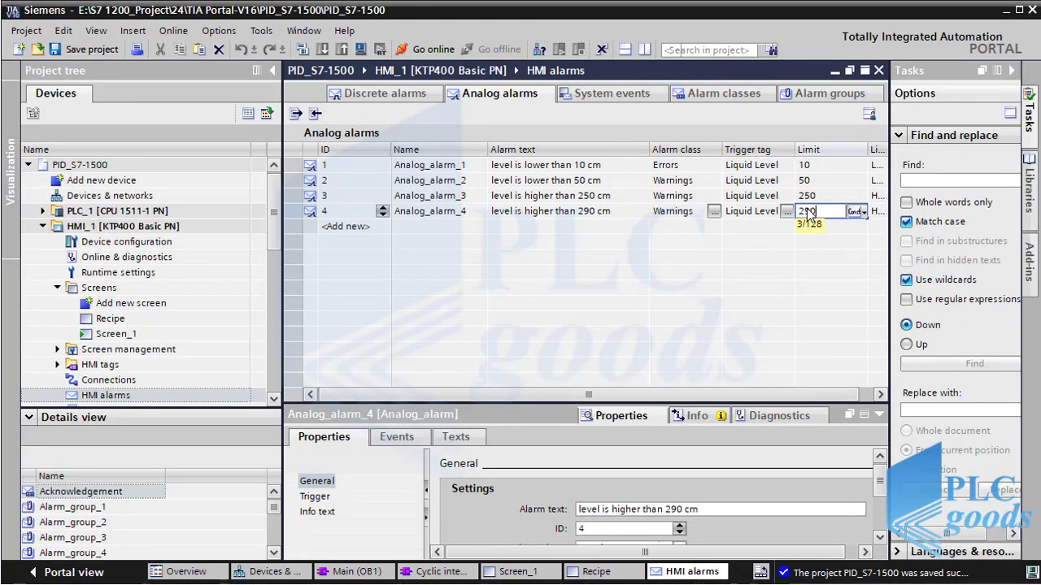
pyautogui.click(820, 394)
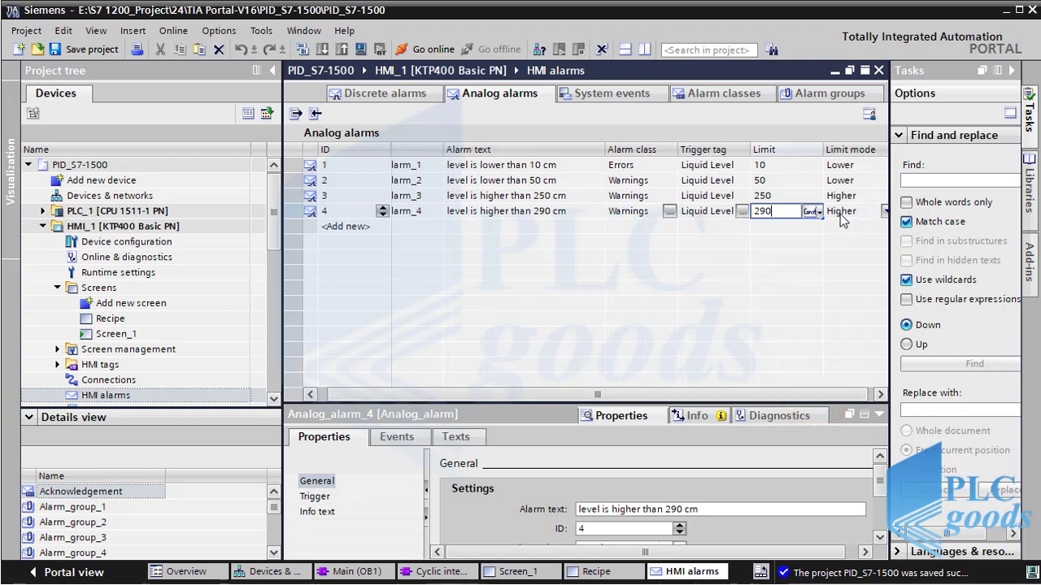
# Step: Open PLC_1's full PLC tag table via Show all tags
pyautogui.click(392, 94)
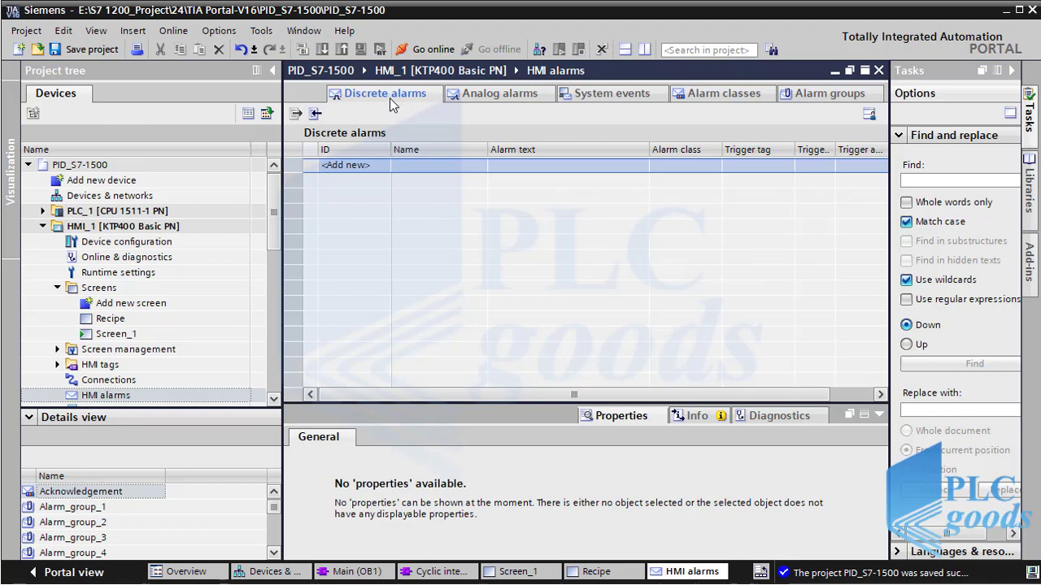
pyautogui.click(44, 212)
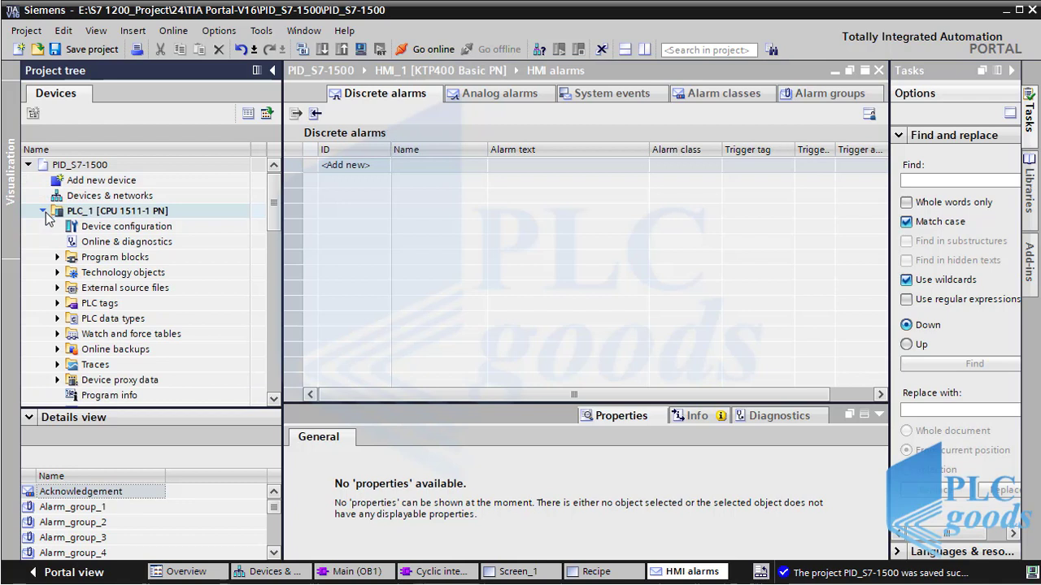
pyautogui.click(59, 304)
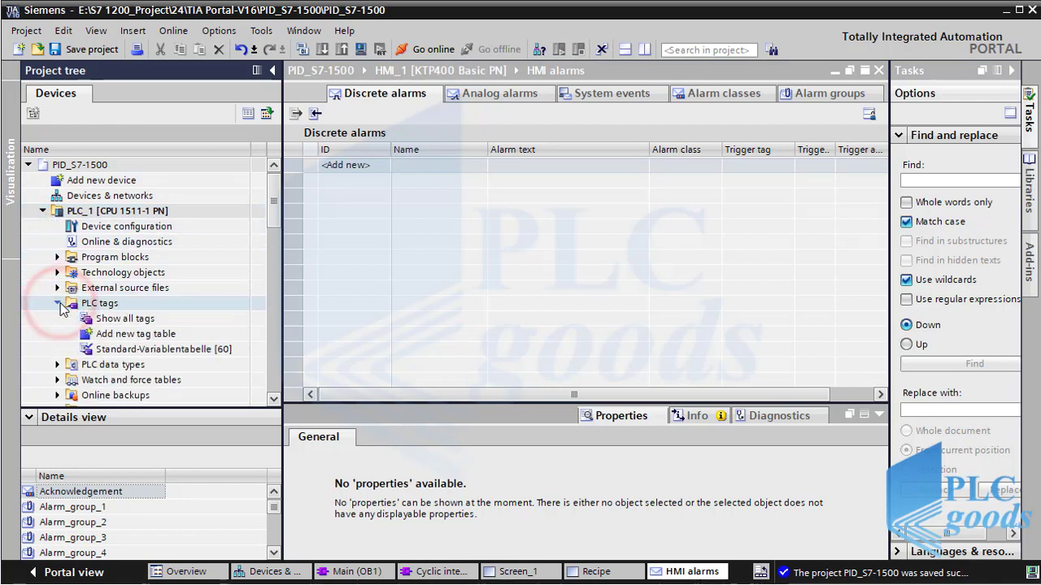
pyautogui.click(120, 324)
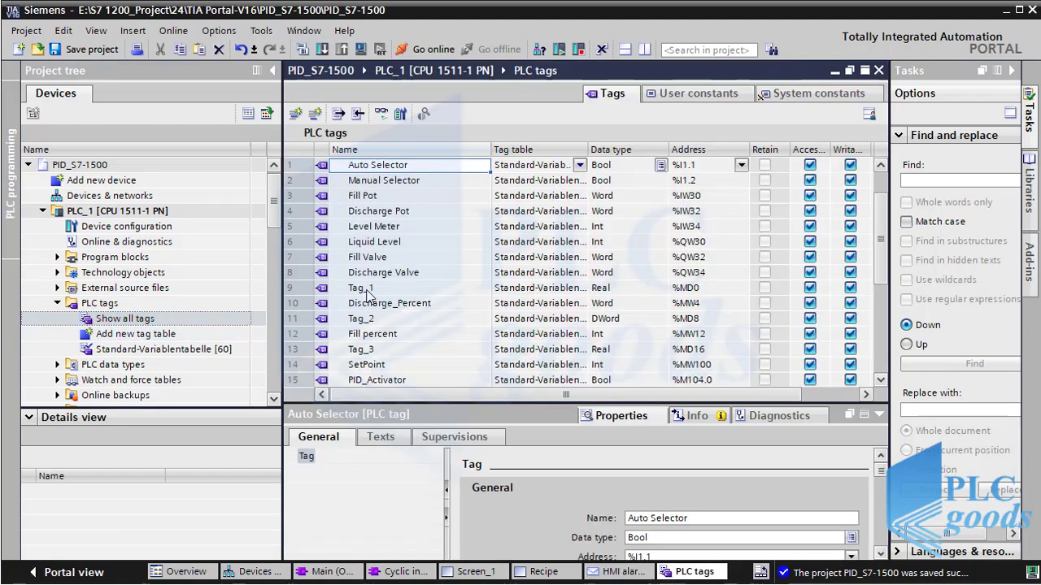
pyautogui.scroll(-4, 362, 296)
# Step: Add the Word tag alarm_Word and change its address to %MW200
pyautogui.click(362, 227)
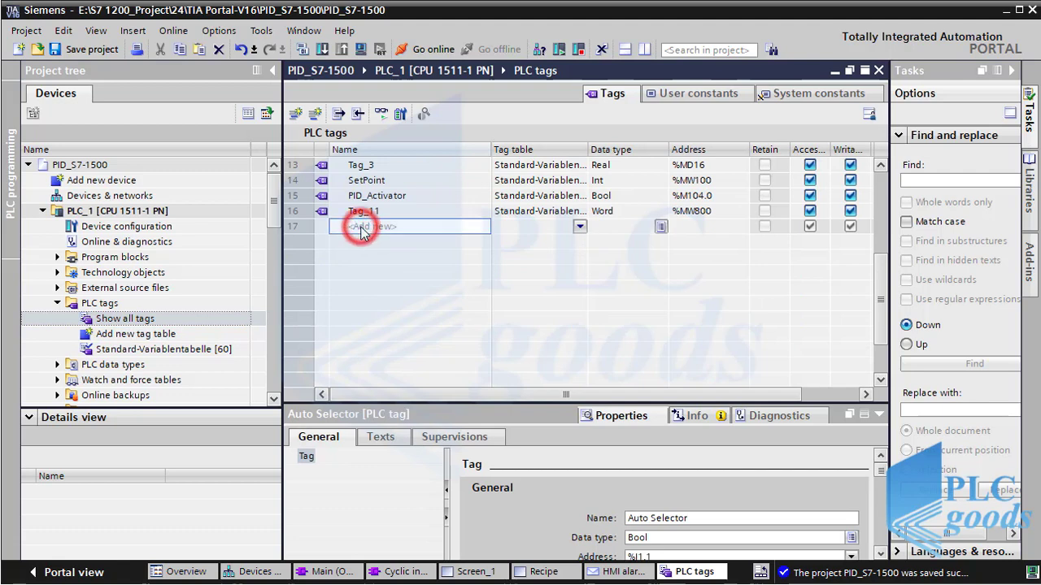
pyautogui.write('alarm_Word')
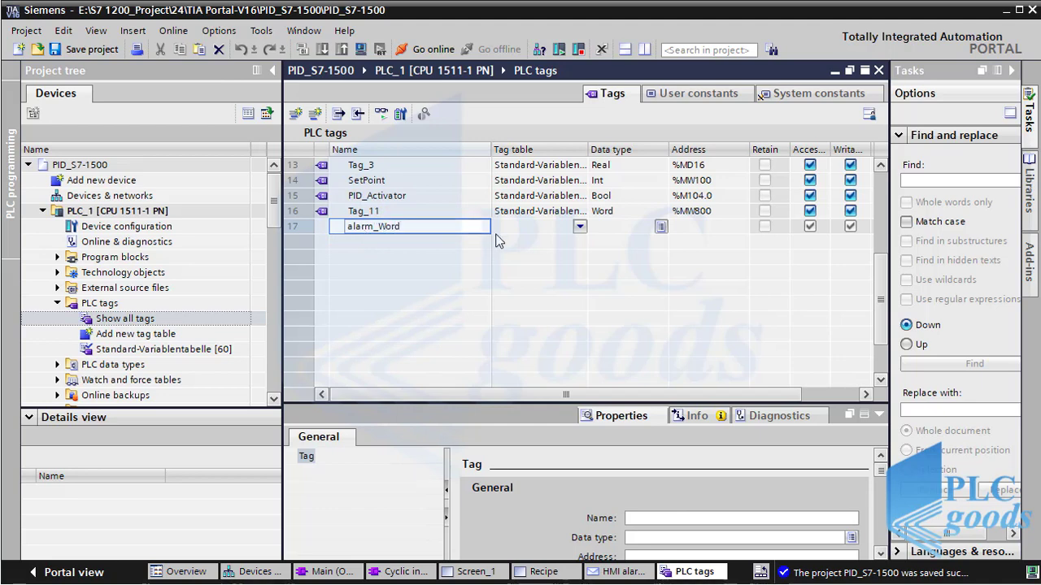
pyautogui.click(544, 225)
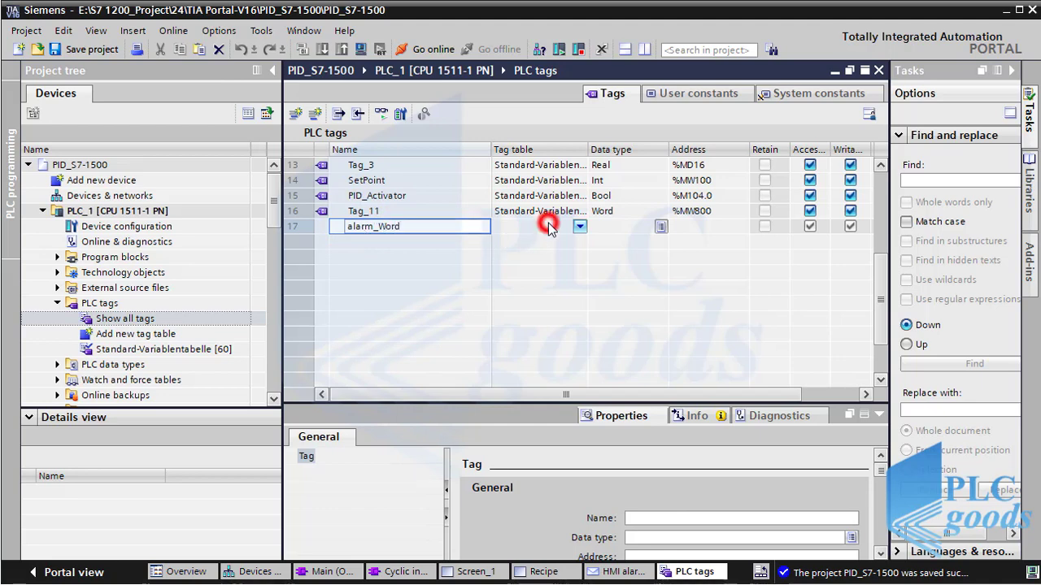
pyautogui.click(709, 229)
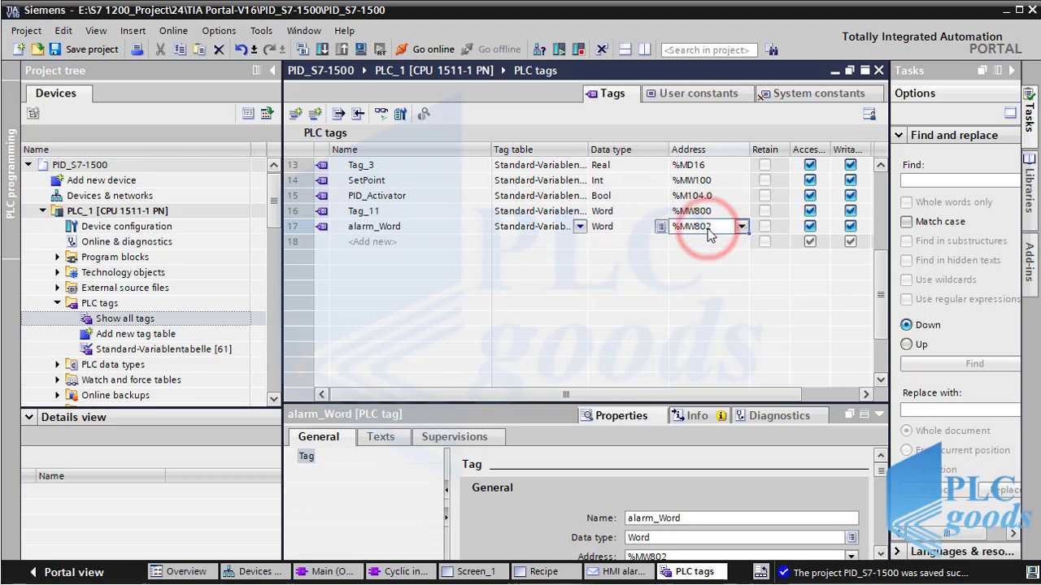
pyautogui.click(740, 227)
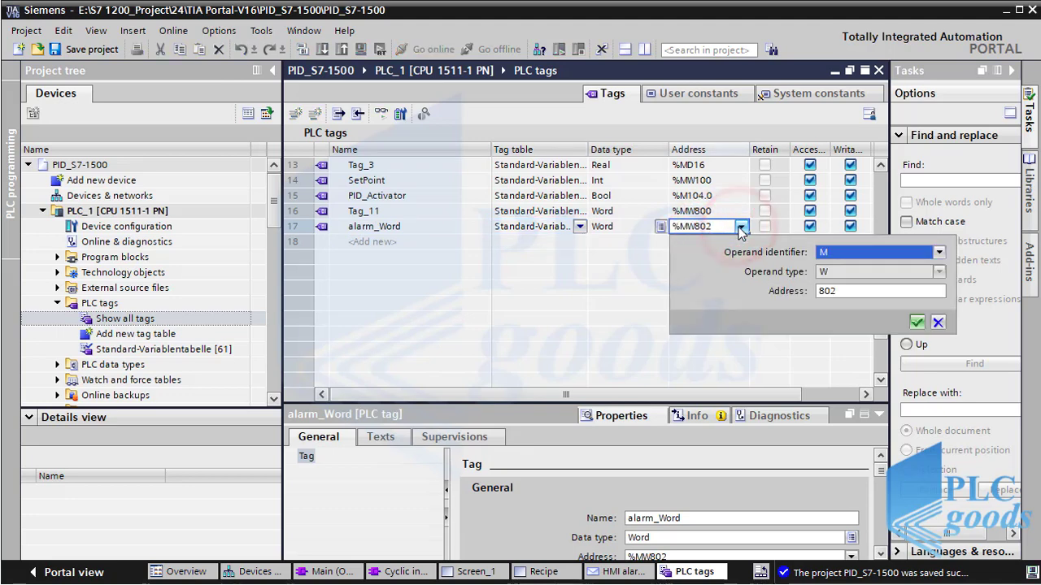
pyautogui.doubleClick(826, 290)
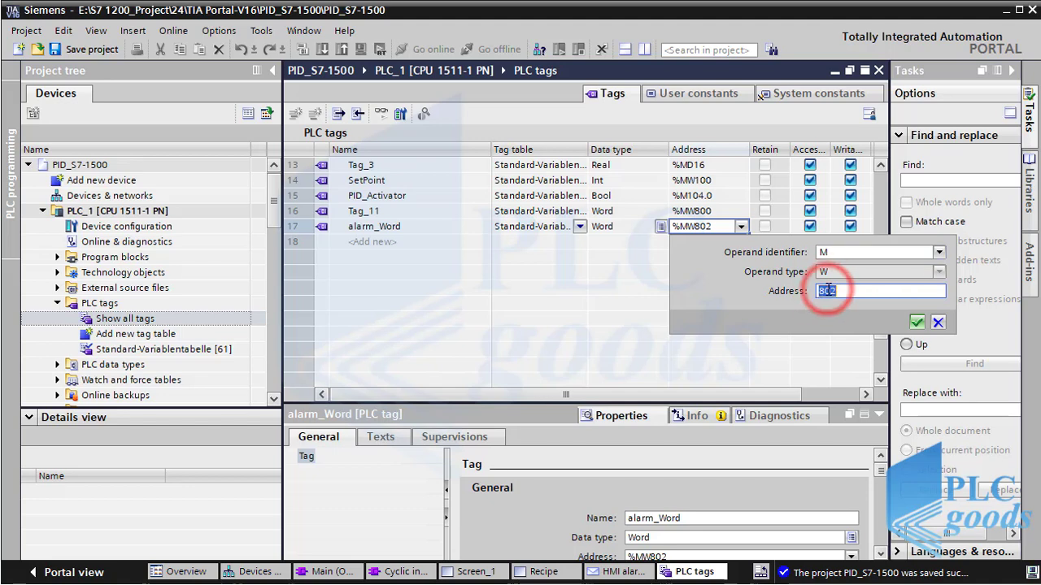
pyautogui.write('20')
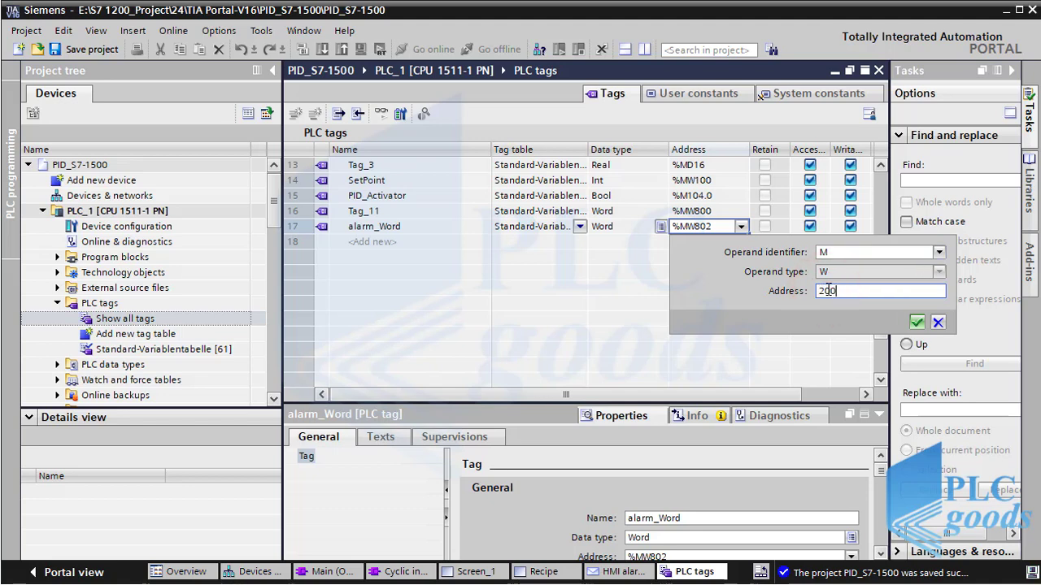
pyautogui.write('0')
pyautogui.press('Return')
pyautogui.click(814, 284)
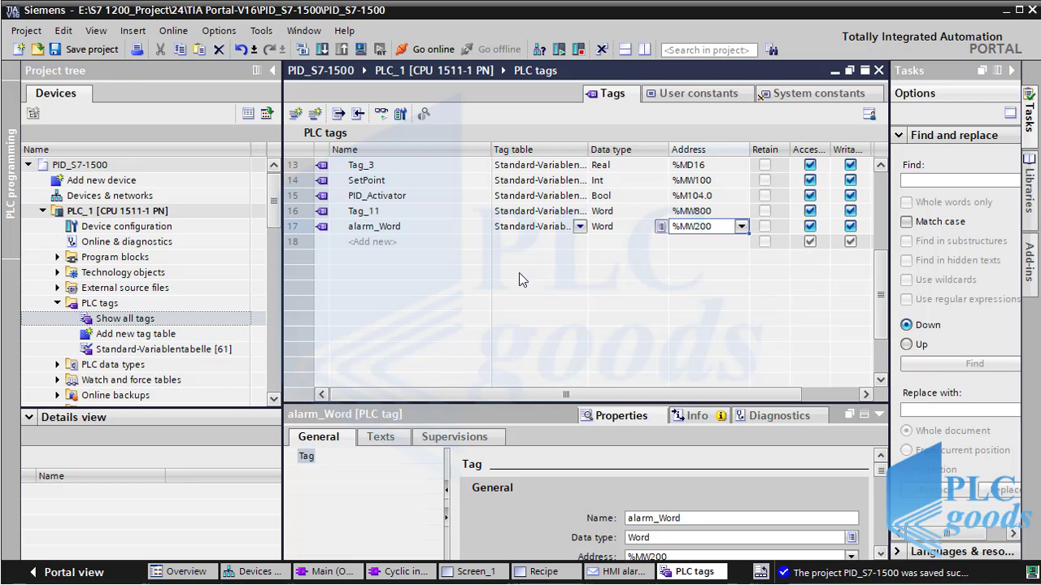
pyautogui.click(57, 258)
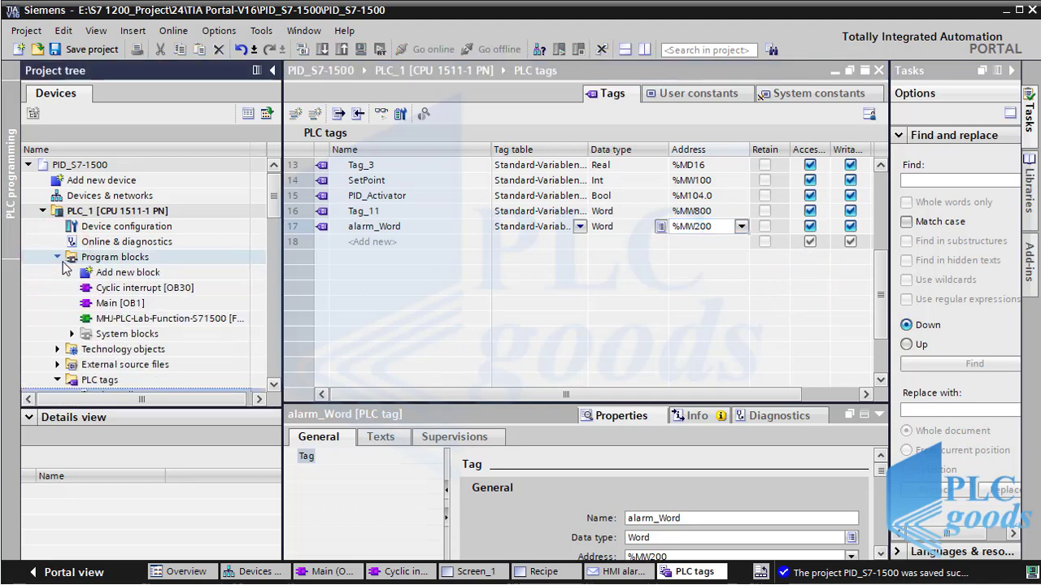
# Step: In Main [OB1] Network 5, place a normally open contact with operand PID_Activator
pyautogui.doubleClick(106, 303)
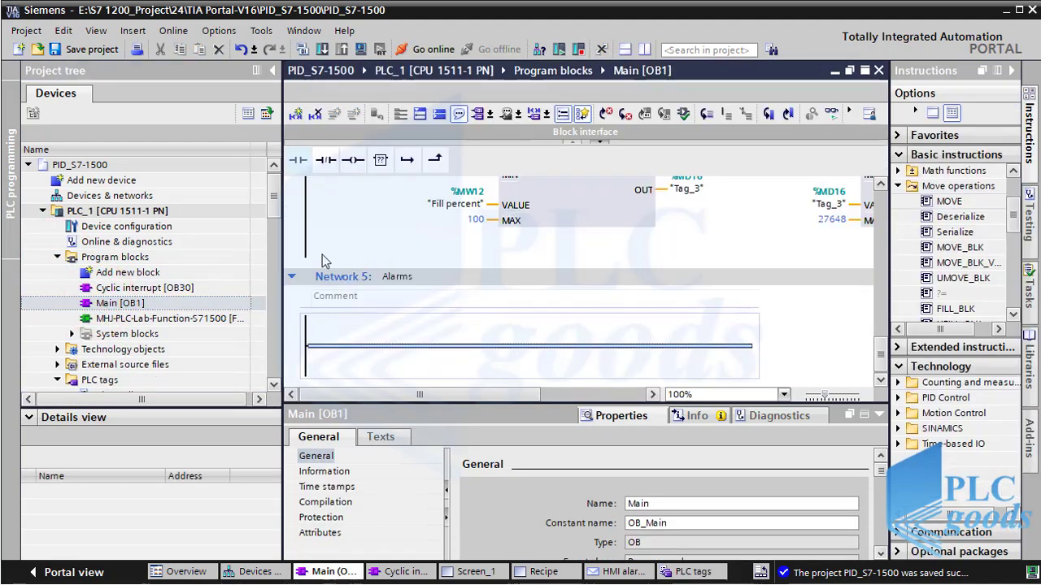
pyautogui.moveTo(297, 160)
pyautogui.mouseDown()
pyautogui.moveTo(286, 283)
pyautogui.moveTo(379, 345)
pyautogui.moveTo(501, 348)
pyautogui.mouseUp()
pyautogui.click(352, 332)
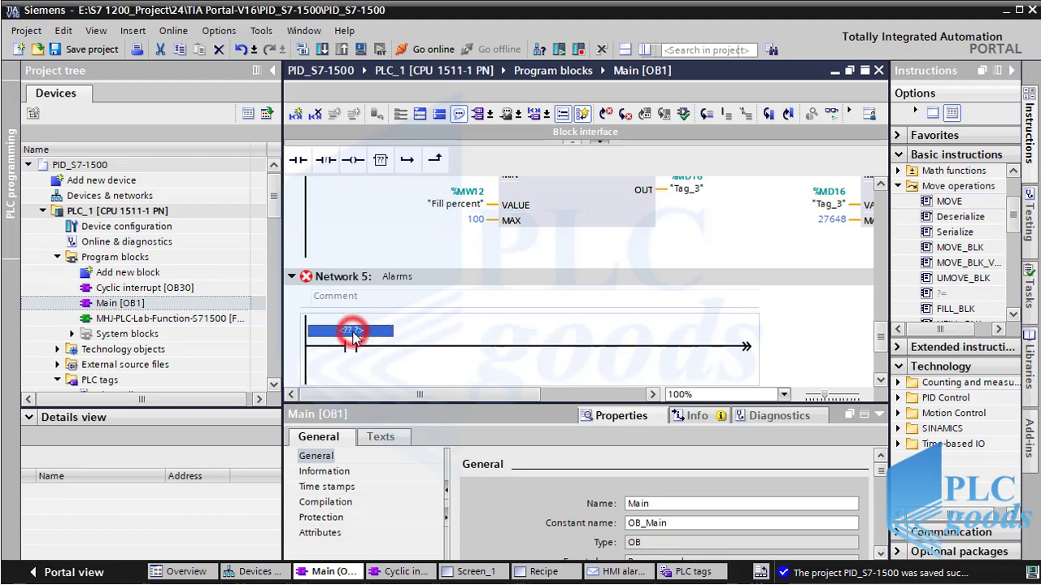
pyautogui.write('pi')
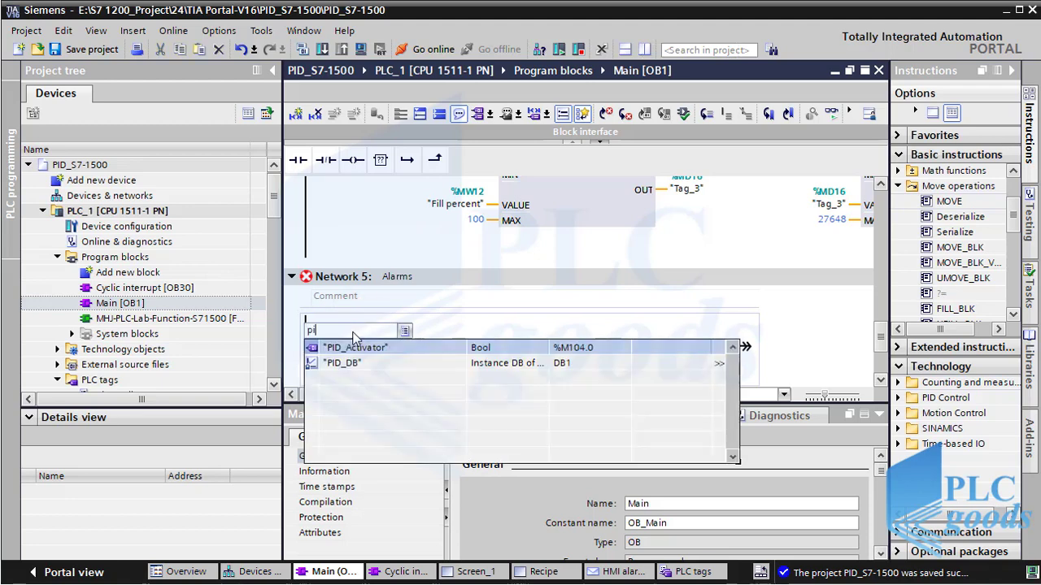
pyautogui.click(353, 348)
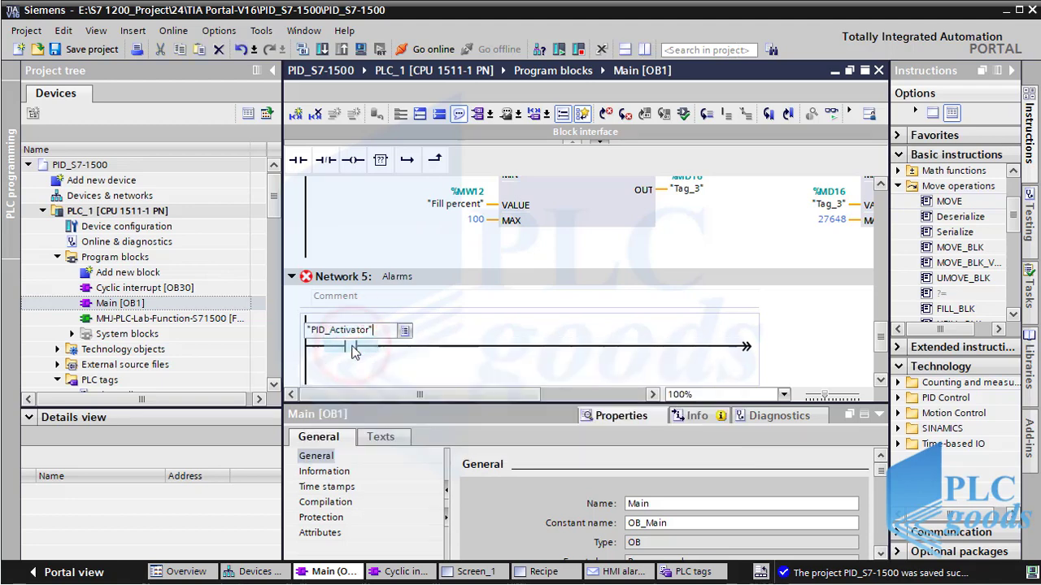
pyautogui.click(410, 354)
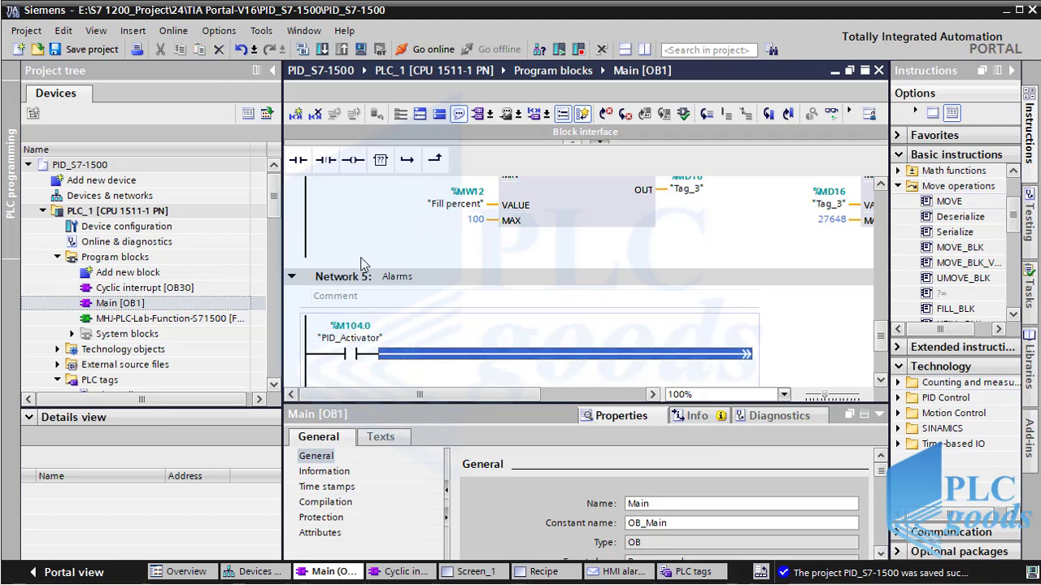
# Step: Add an output coil at %M201.0 and open a parallel branch below the rung
pyautogui.moveTo(361, 166)
pyautogui.mouseDown()
pyautogui.moveTo(378, 203)
pyautogui.moveTo(496, 341)
pyautogui.moveTo(562, 354)
pyautogui.mouseUp()
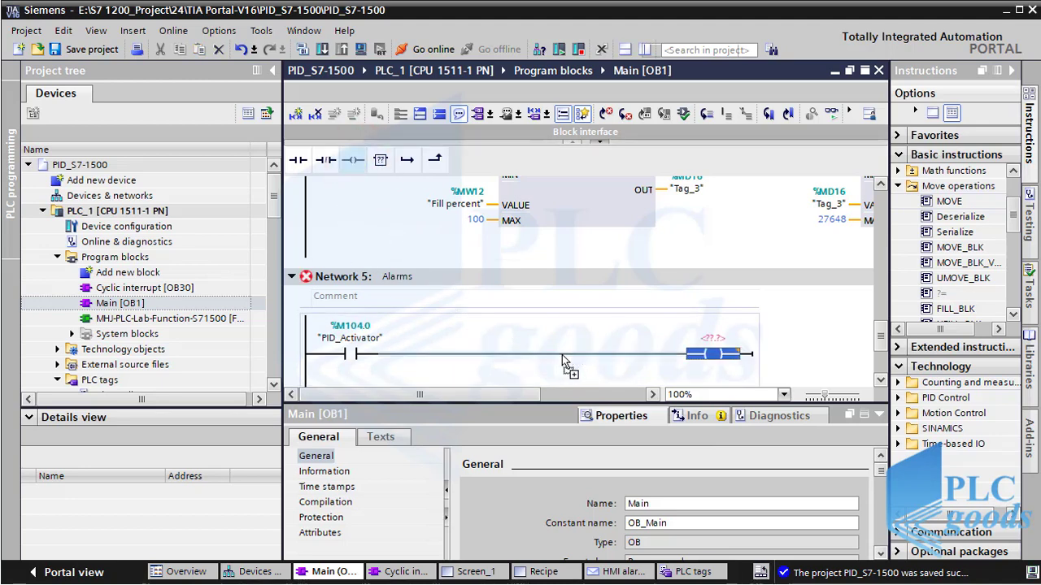
pyautogui.click(710, 339)
pyautogui.write('m201.0')
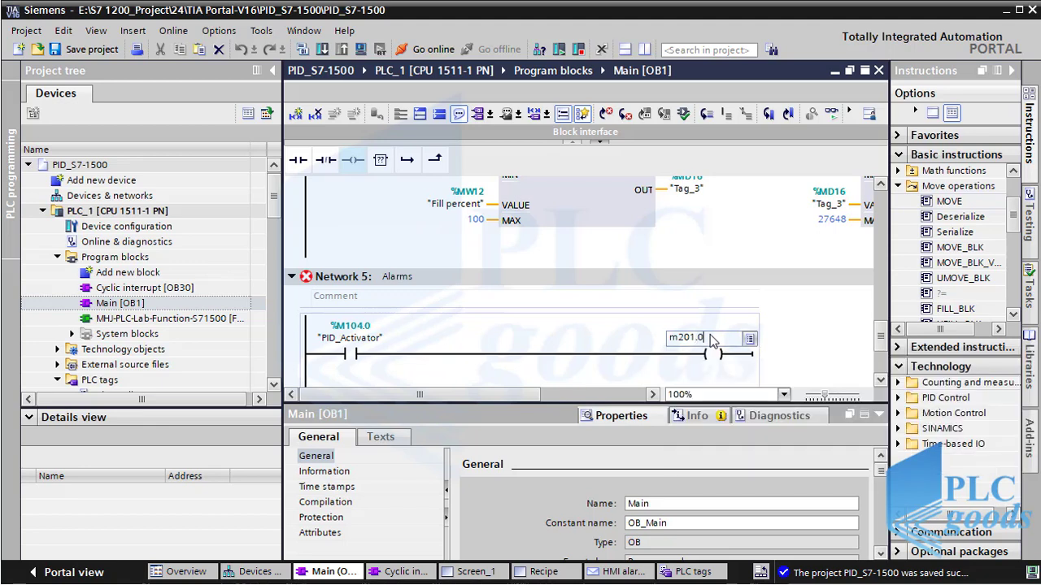
pyautogui.press('Return')
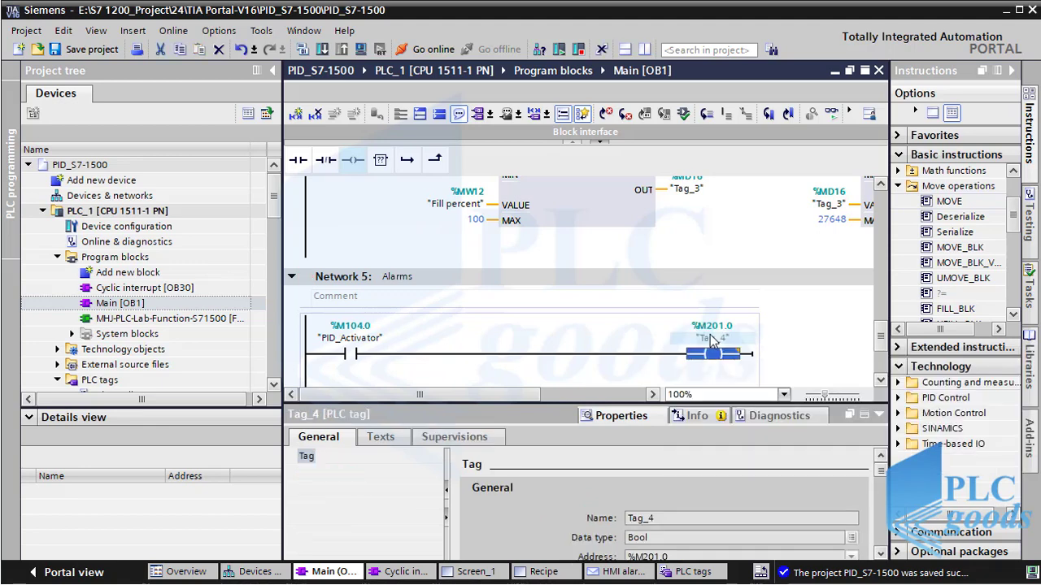
pyautogui.click(327, 358)
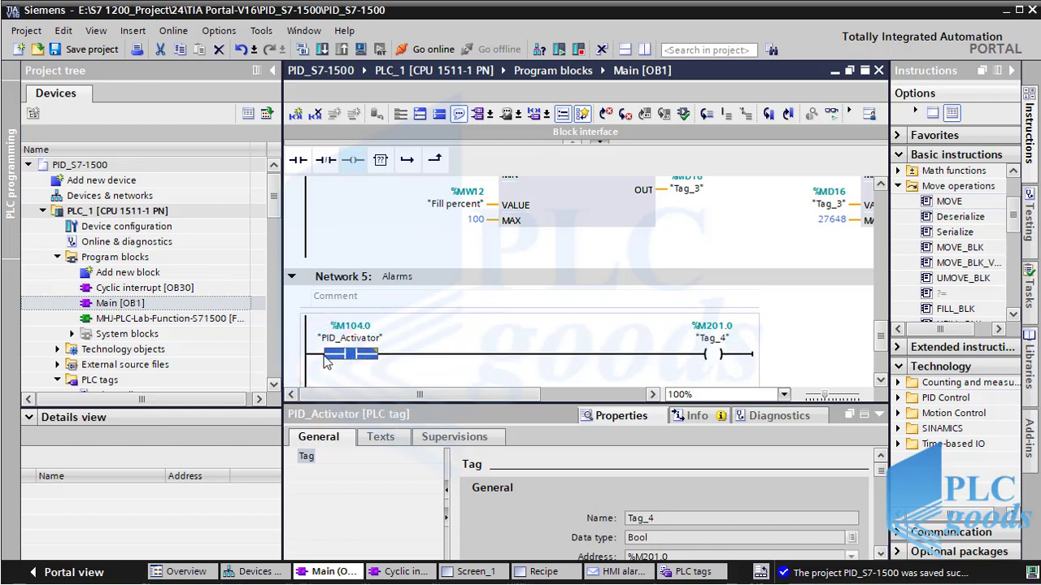
pyautogui.click(315, 355)
pyautogui.click(411, 159)
pyautogui.click(331, 162)
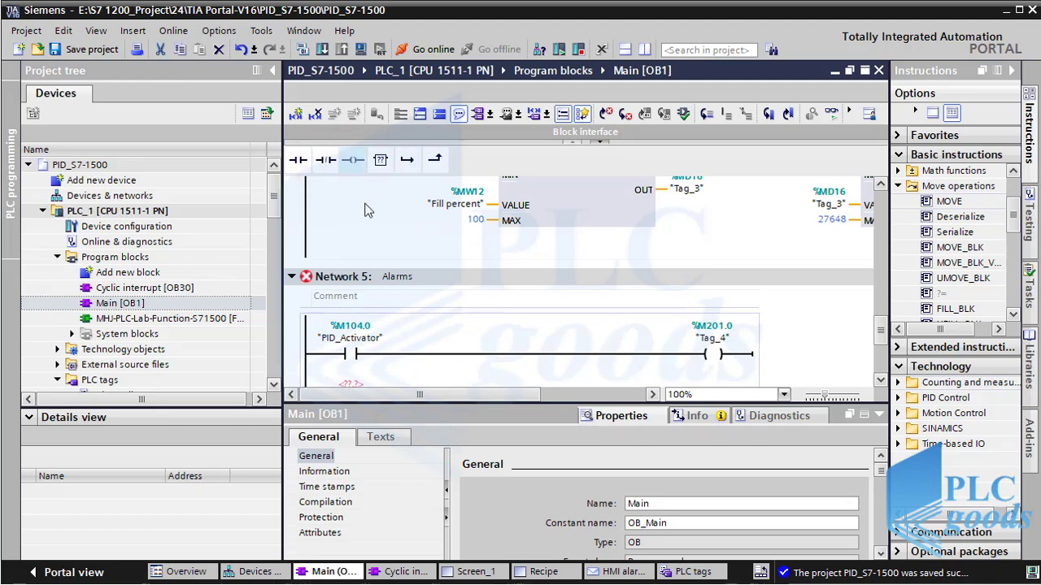
# Step: Add an output coil at %M201.1 on the end of the lower branch
pyautogui.scroll(-3, 364, 211)
pyautogui.click(383, 305)
pyautogui.moveTo(352, 160); pyautogui.dragTo(382, 310)
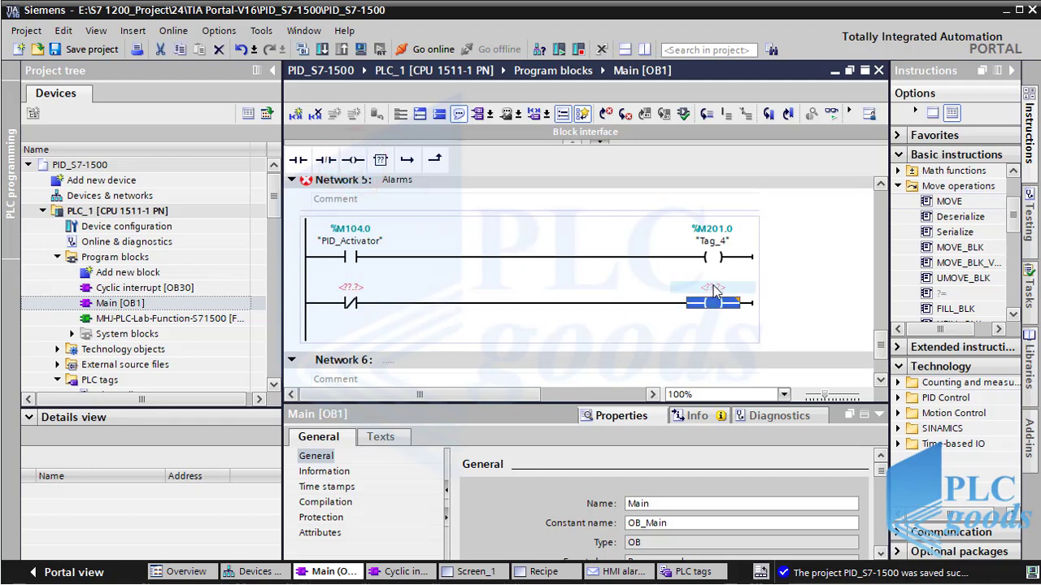
pyautogui.click(715, 288)
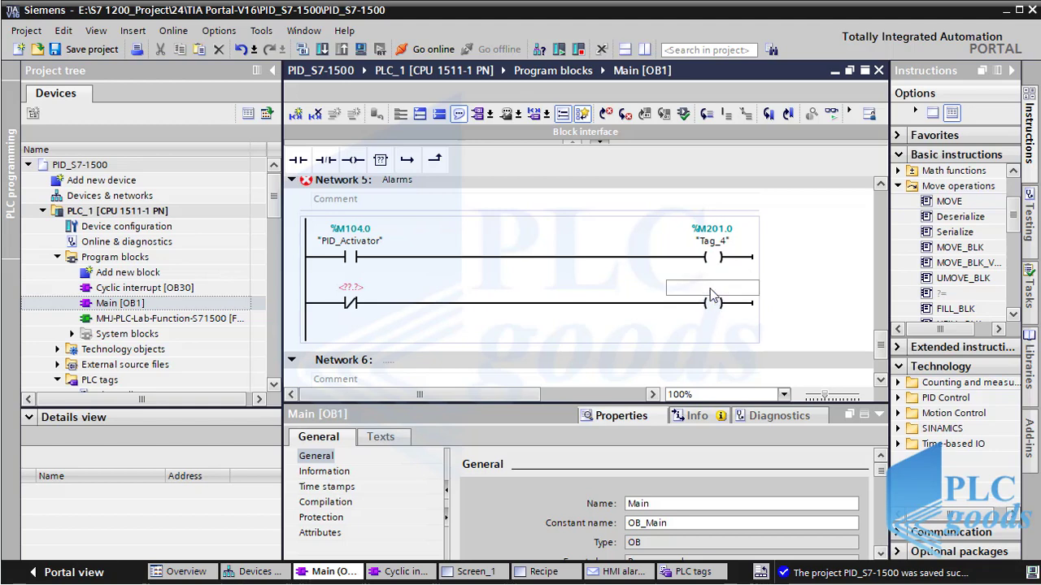
pyautogui.write('m')
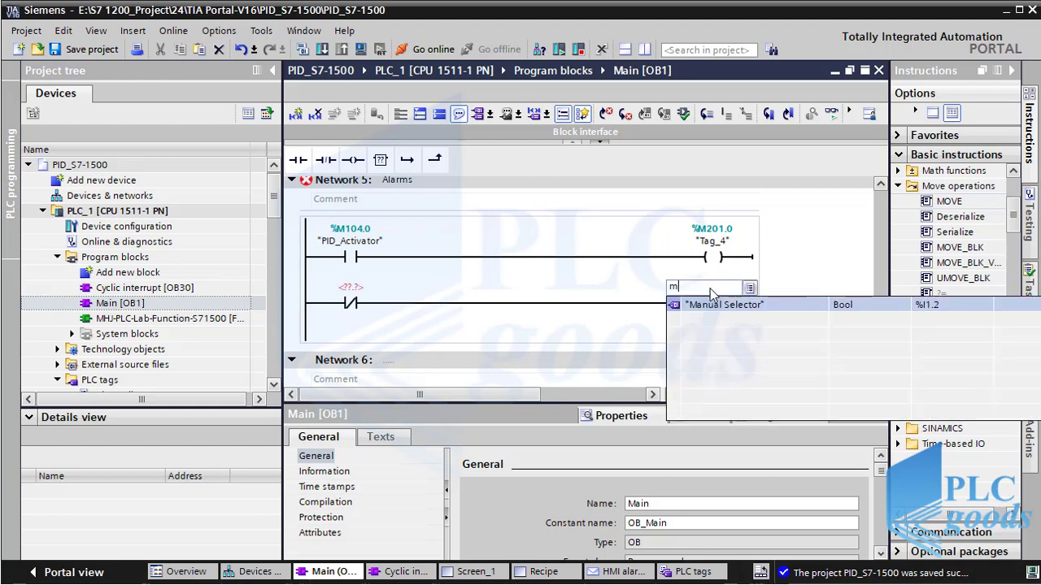
pyautogui.write('201')
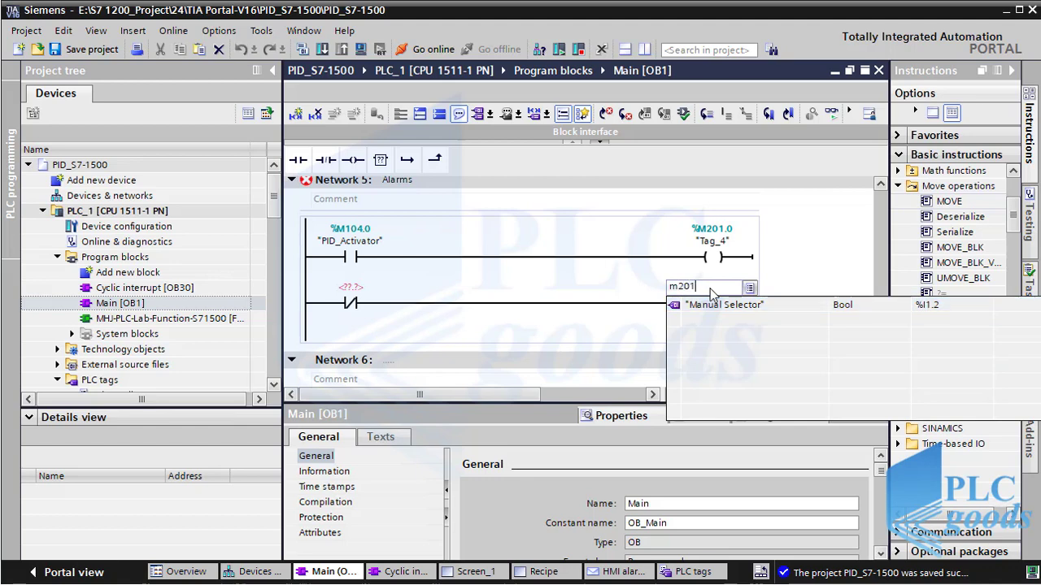
pyautogui.write('.1')
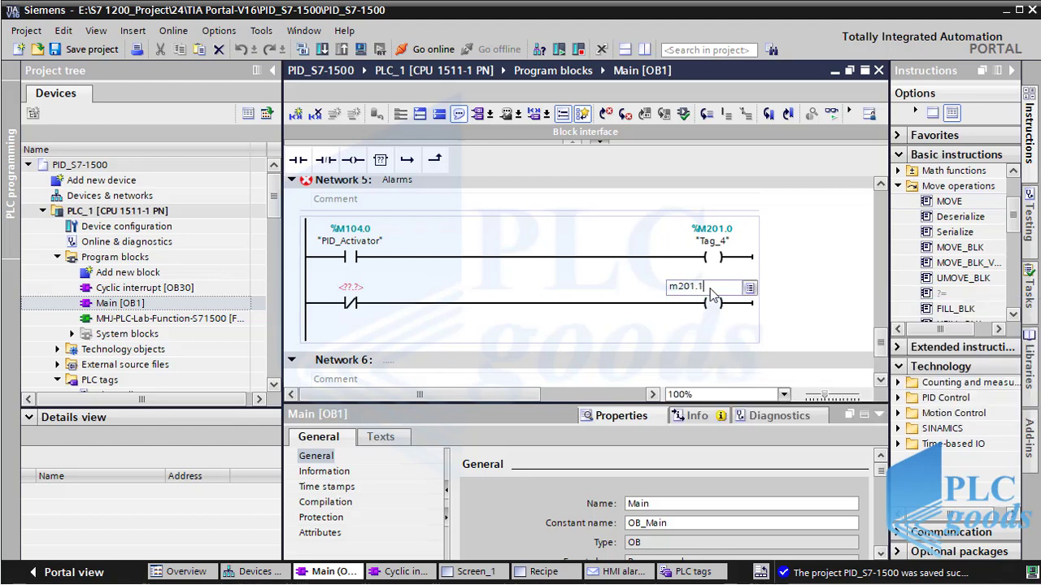
pyautogui.click(351, 303)
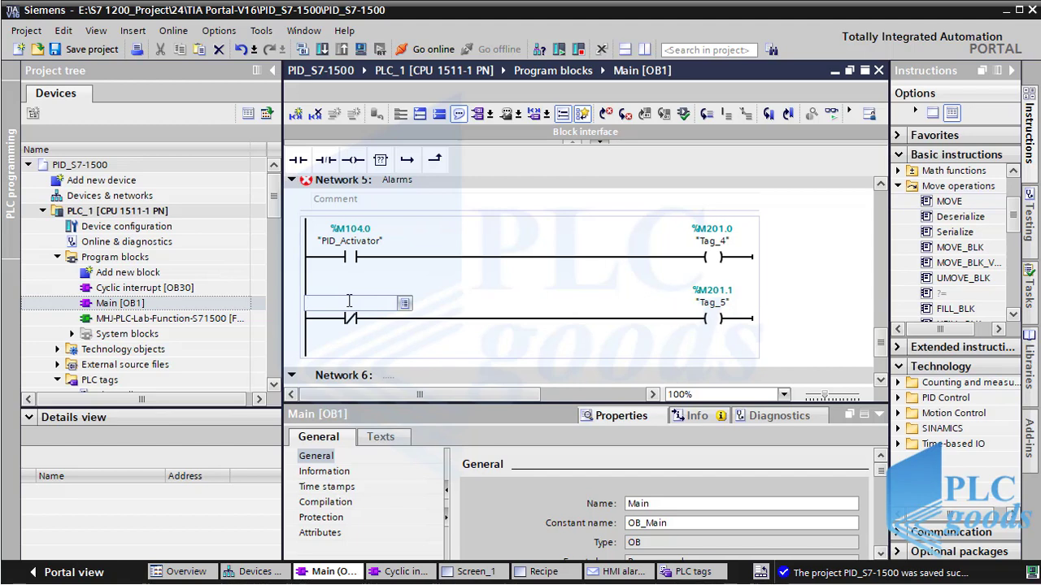
# Step: Set the normally closed contact's operand to PID_Activator and start another branch below
pyautogui.write('pi')
pyautogui.click(359, 321)
pyautogui.click(378, 336)
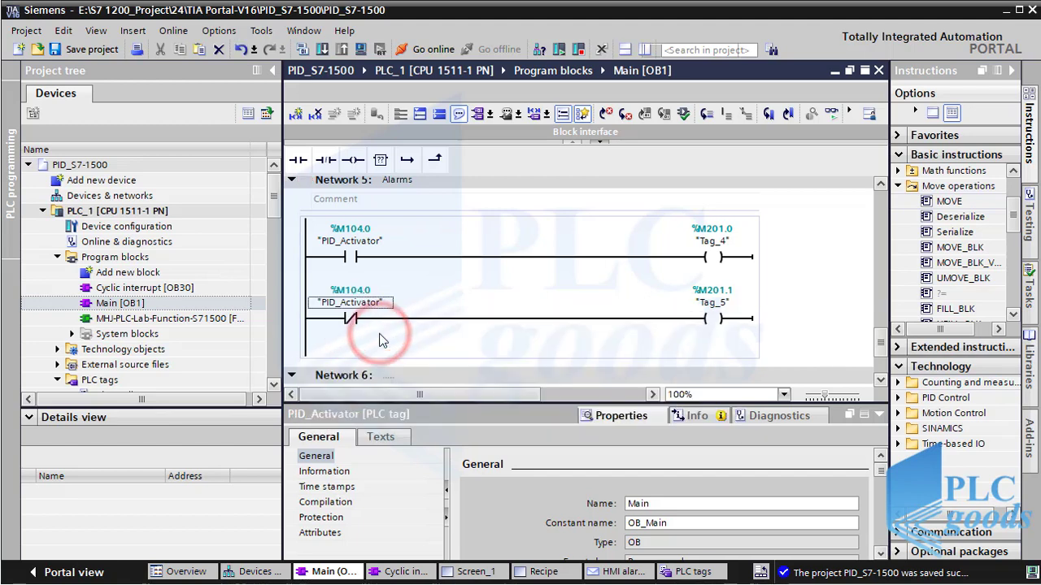
pyautogui.click(313, 322)
pyautogui.click(407, 159)
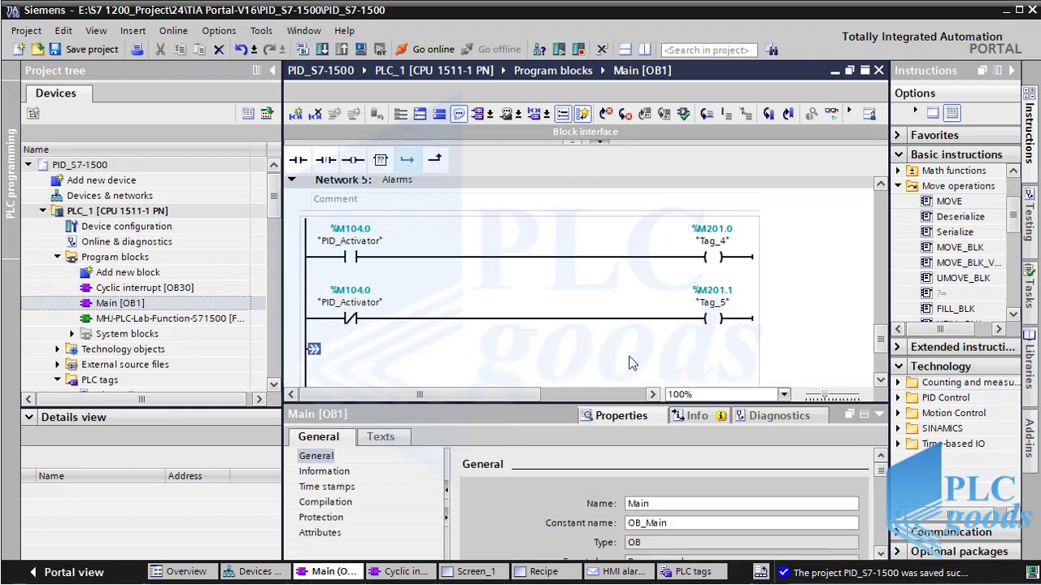
# Step: Delete the empty branch, save the project and download Main to PLC_1
pyautogui.click(313, 355)
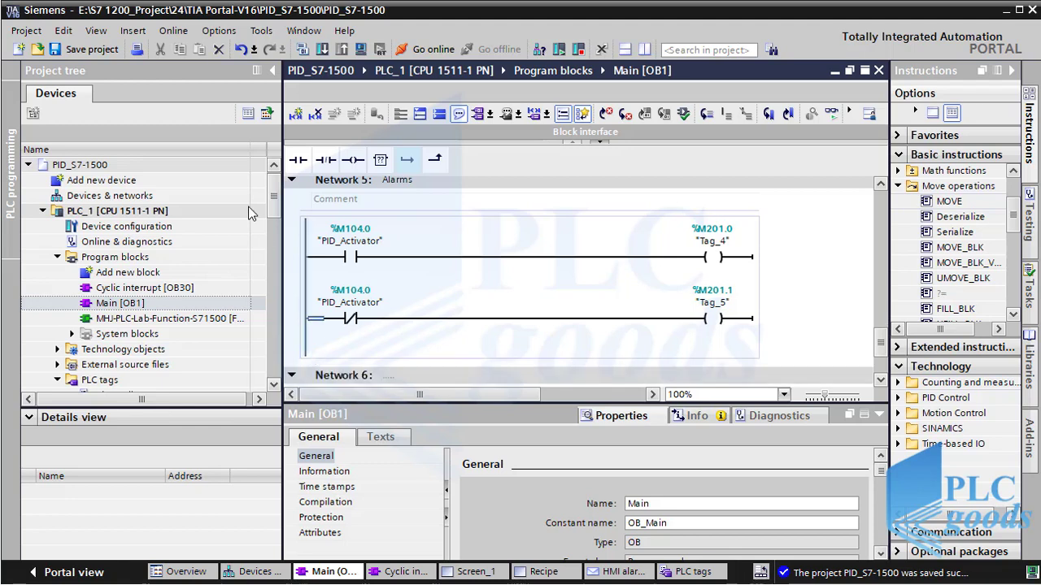
pyautogui.click(84, 50)
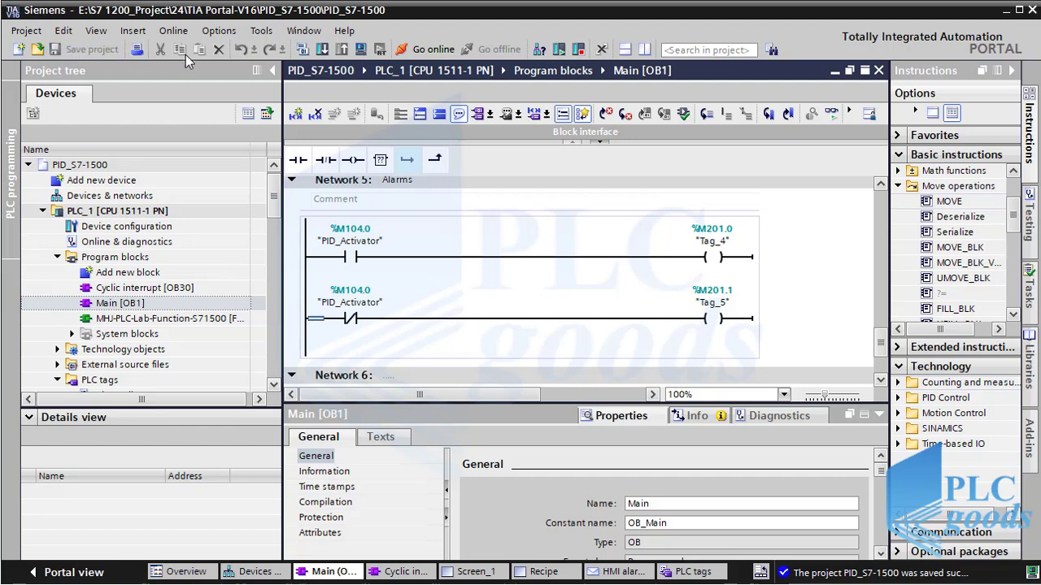
pyautogui.click(321, 50)
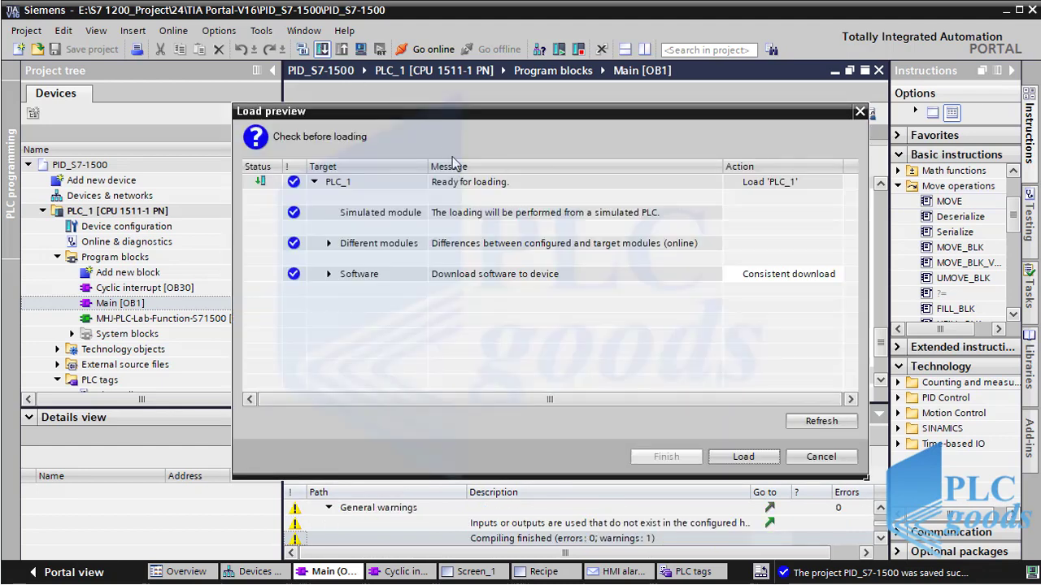
pyautogui.click(744, 456)
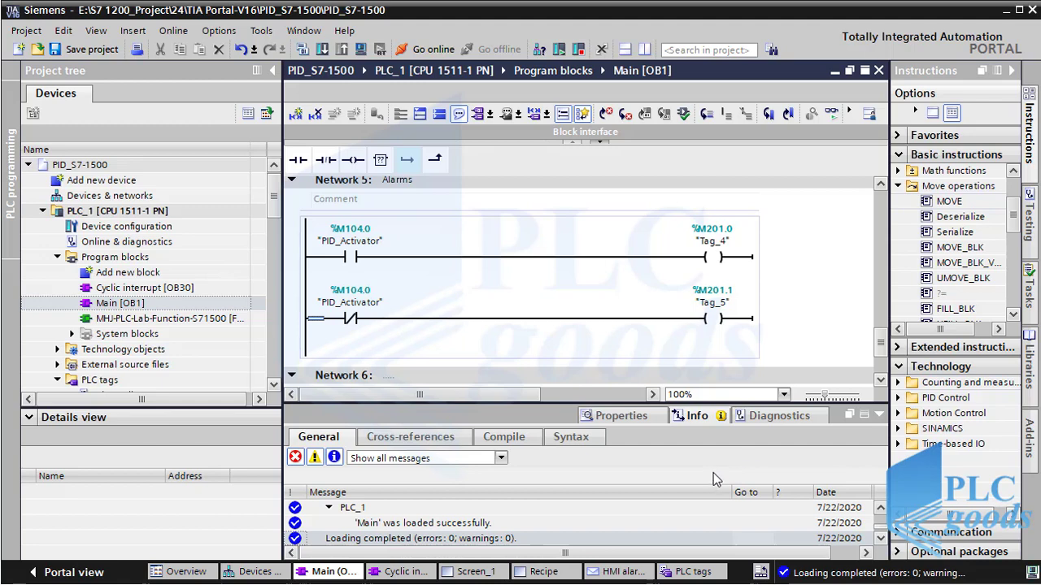
# Step: Add discrete alarm 'PID is Activated', class Warnings, triggered by alarm_Word
pyautogui.click(615, 572)
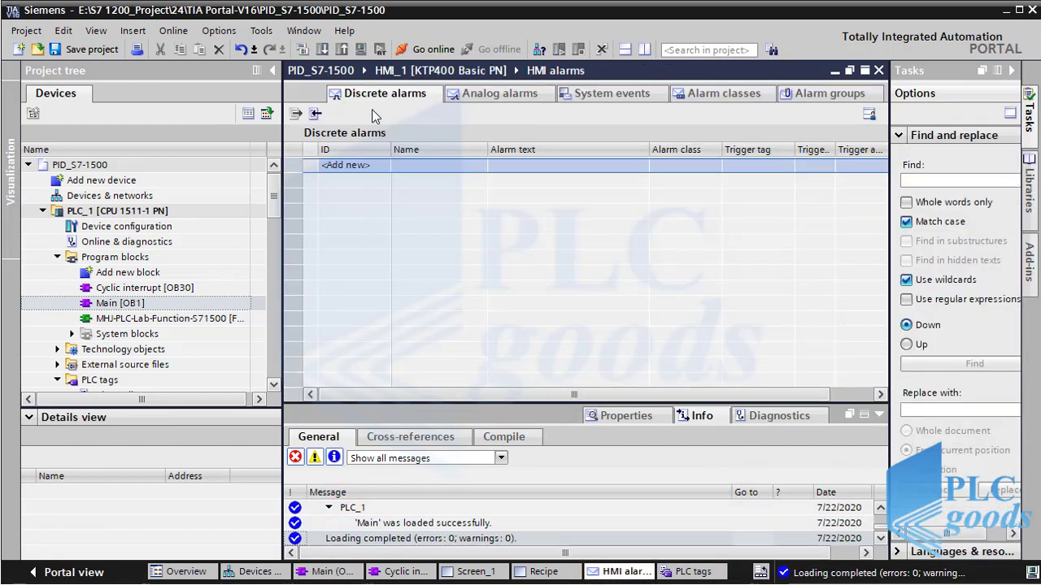
pyautogui.click(361, 165)
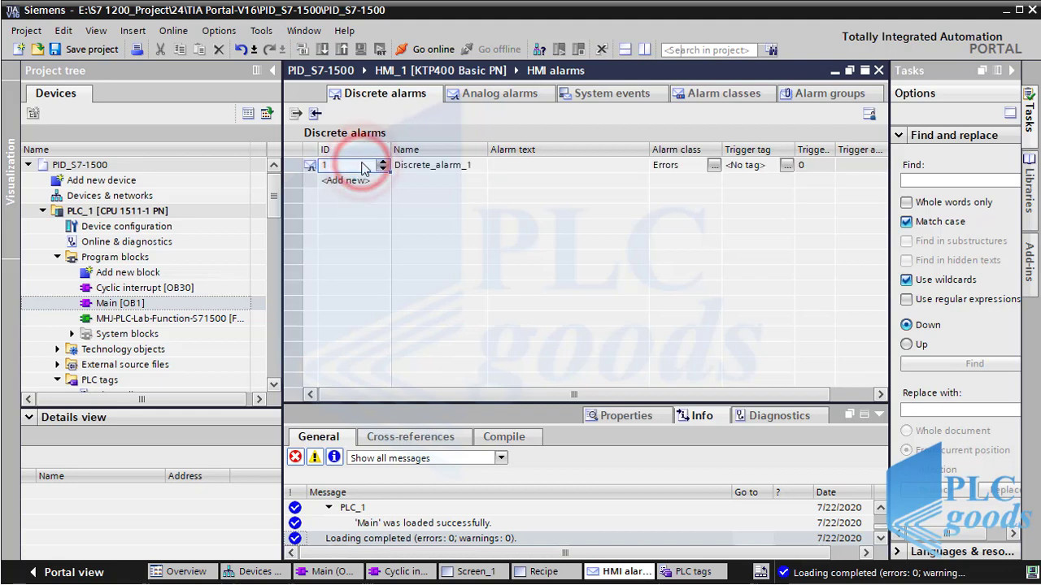
pyautogui.click(522, 164)
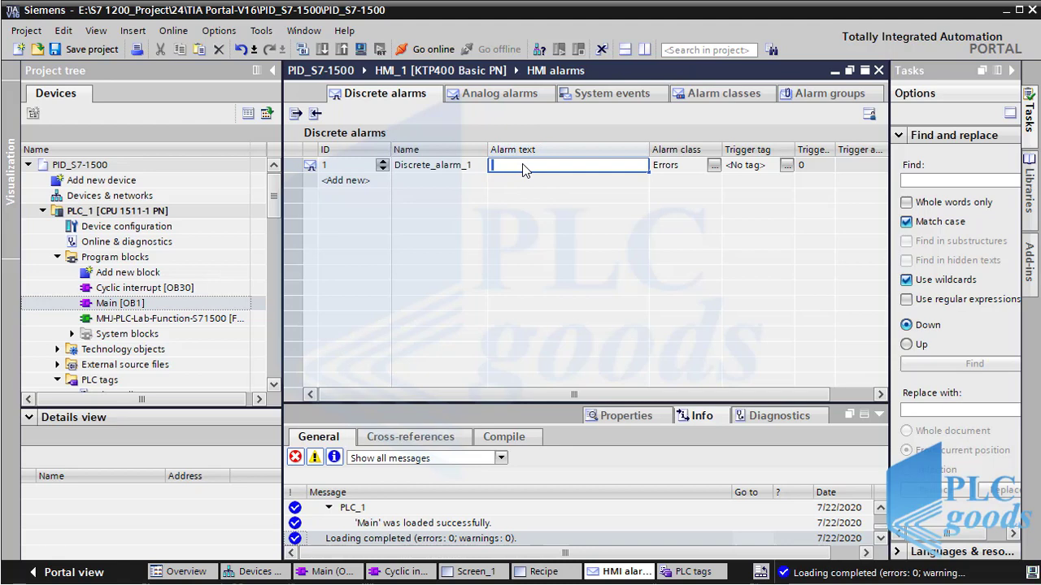
pyautogui.write('PID is Activated')
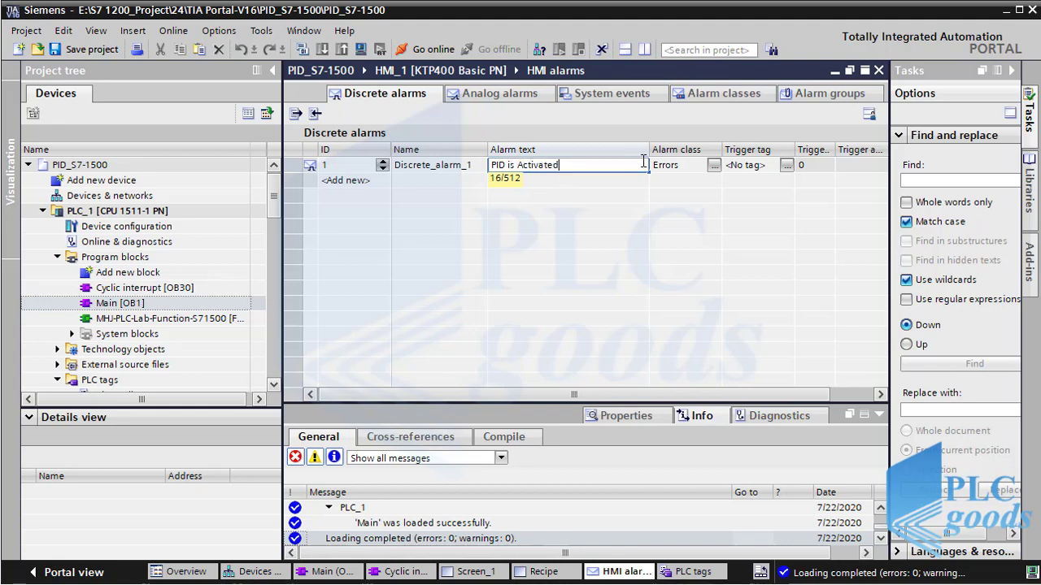
pyautogui.click(713, 166)
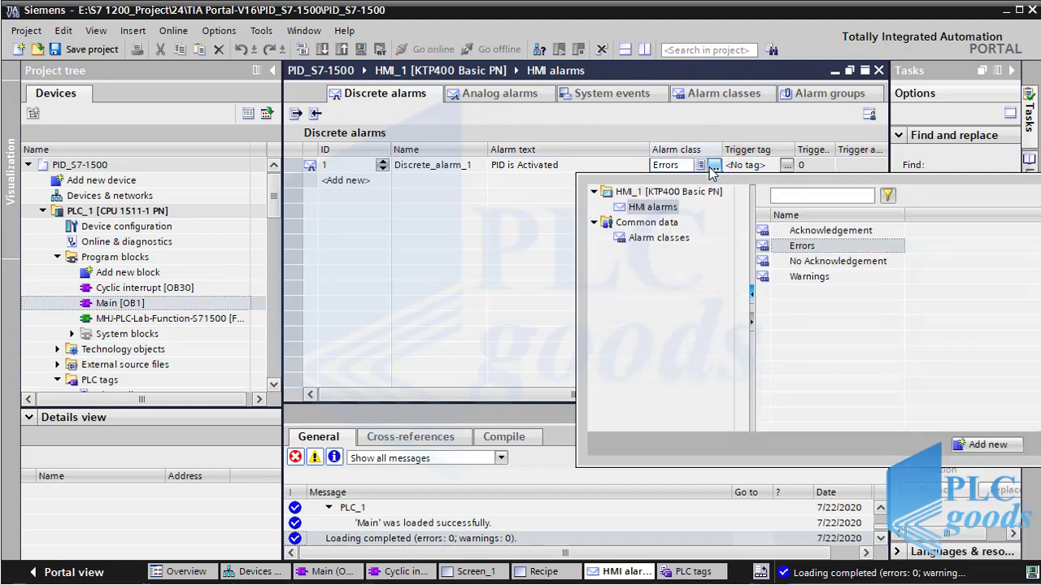
pyautogui.click(791, 275)
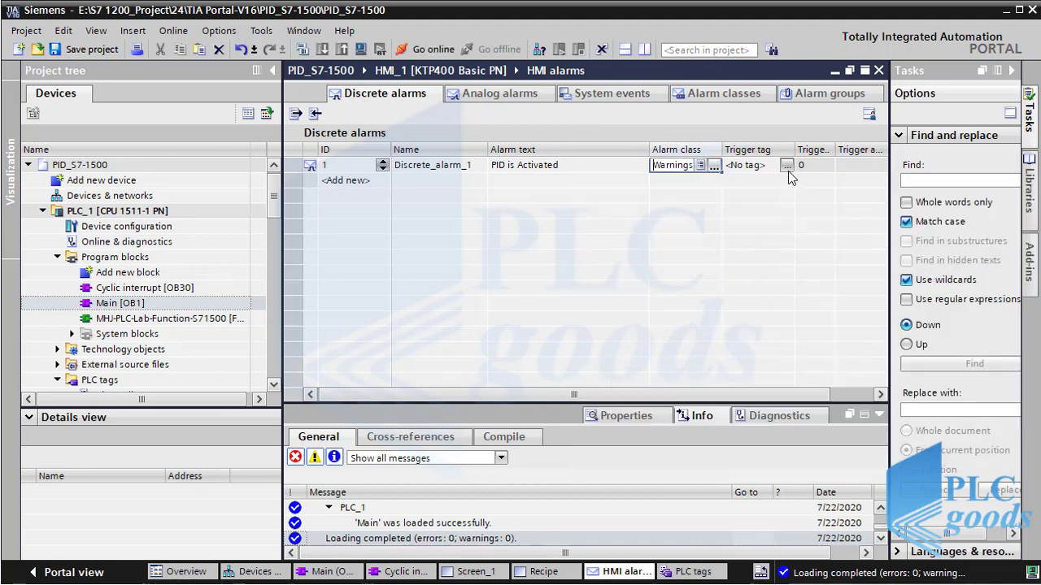
pyautogui.click(787, 166)
pyautogui.click(786, 166)
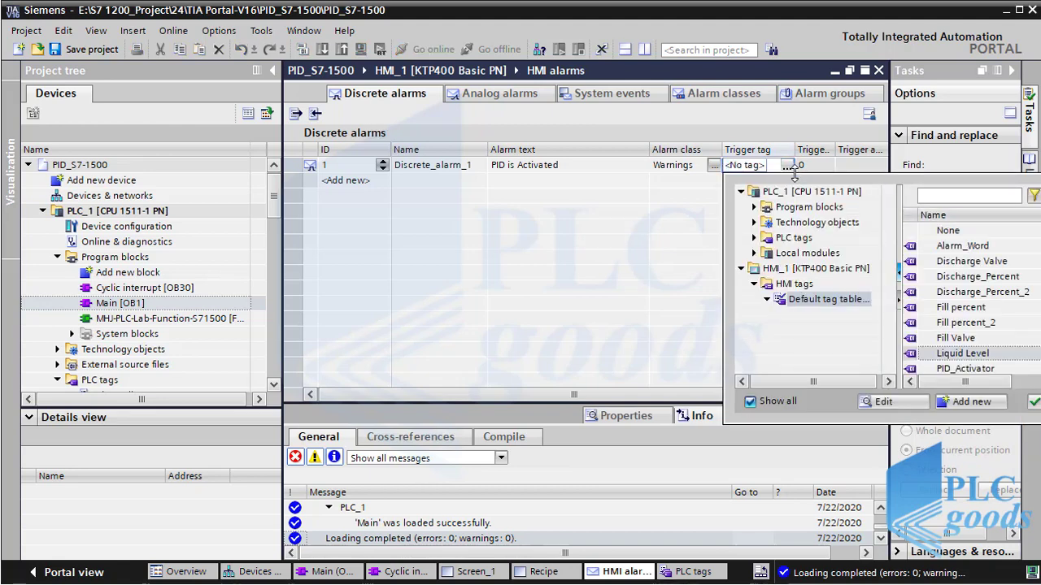
pyautogui.doubleClick(945, 246)
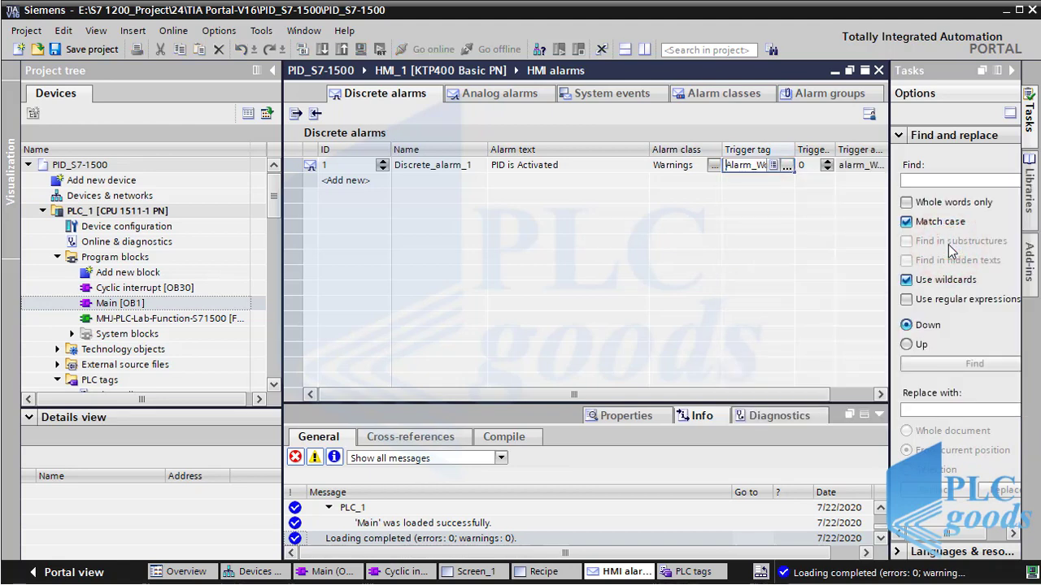
pyautogui.click(809, 168)
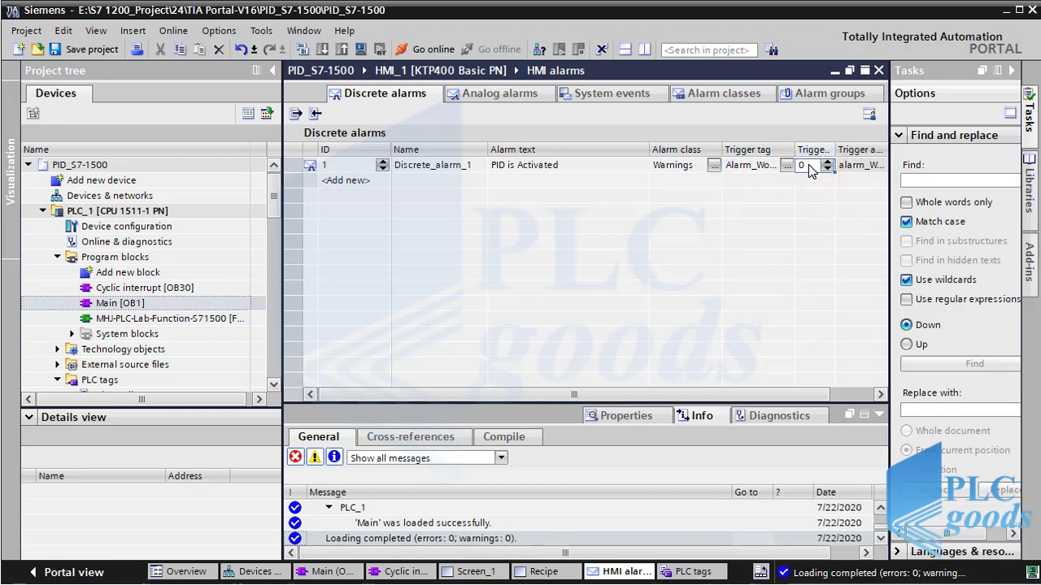
# Step: Add a second discrete alarm 'PID is Disabled' and save the project
pyautogui.click(348, 182)
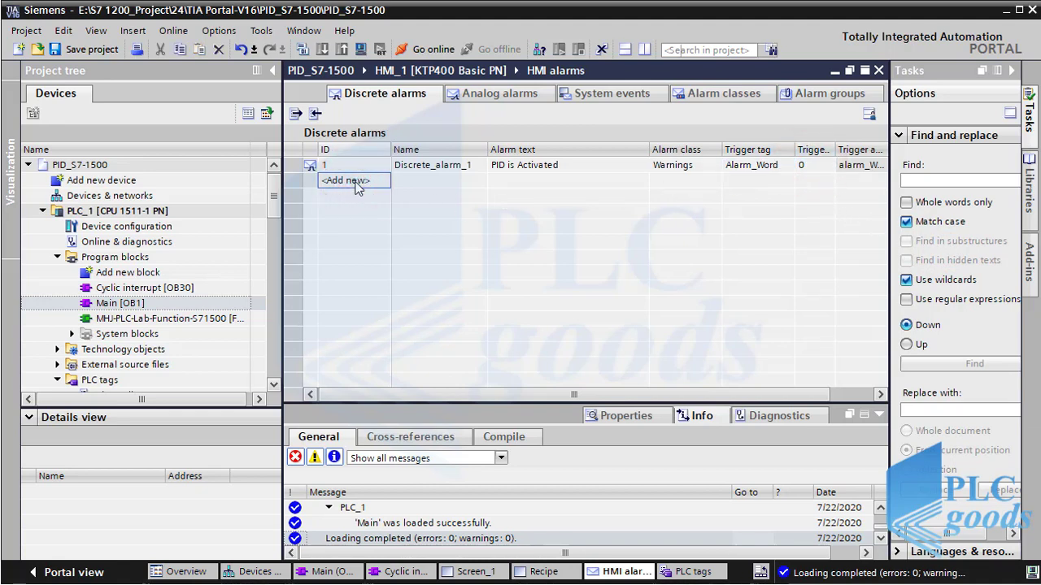
pyautogui.click(349, 180)
pyautogui.click(495, 180)
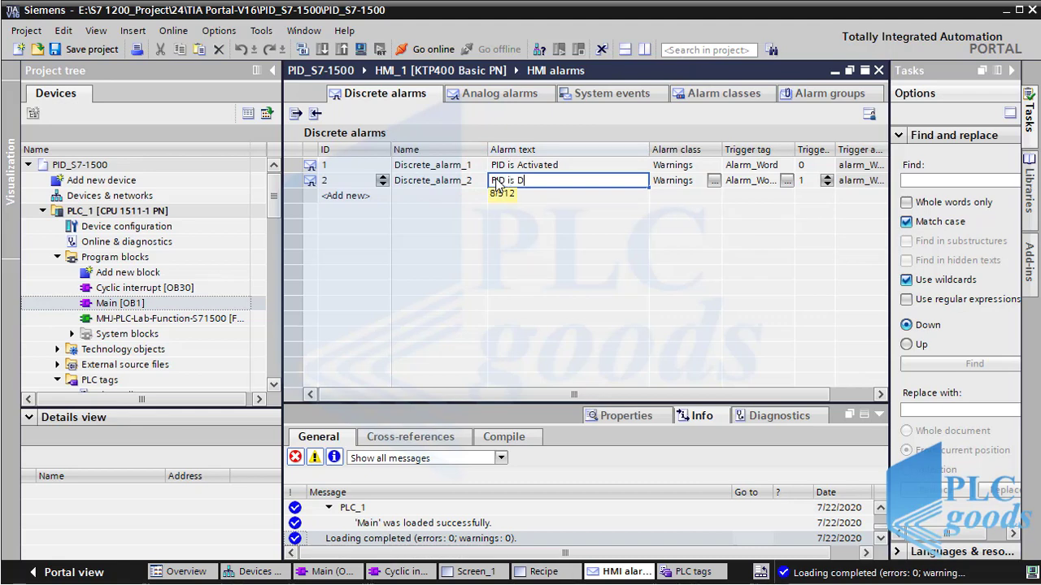
pyautogui.write('PID is Disabled')
pyautogui.click(515, 207)
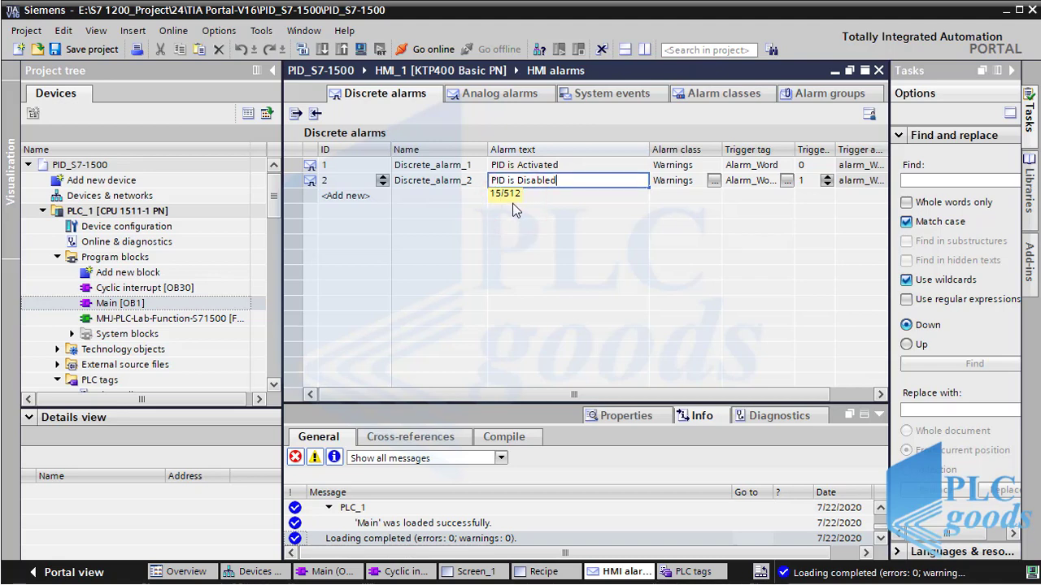
pyautogui.click(514, 204)
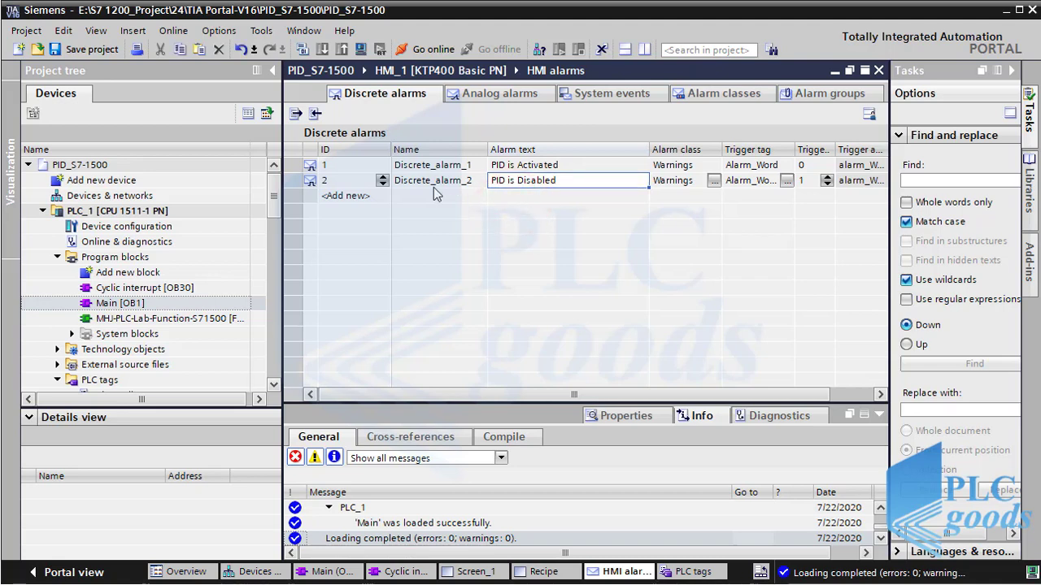
pyautogui.click(111, 50)
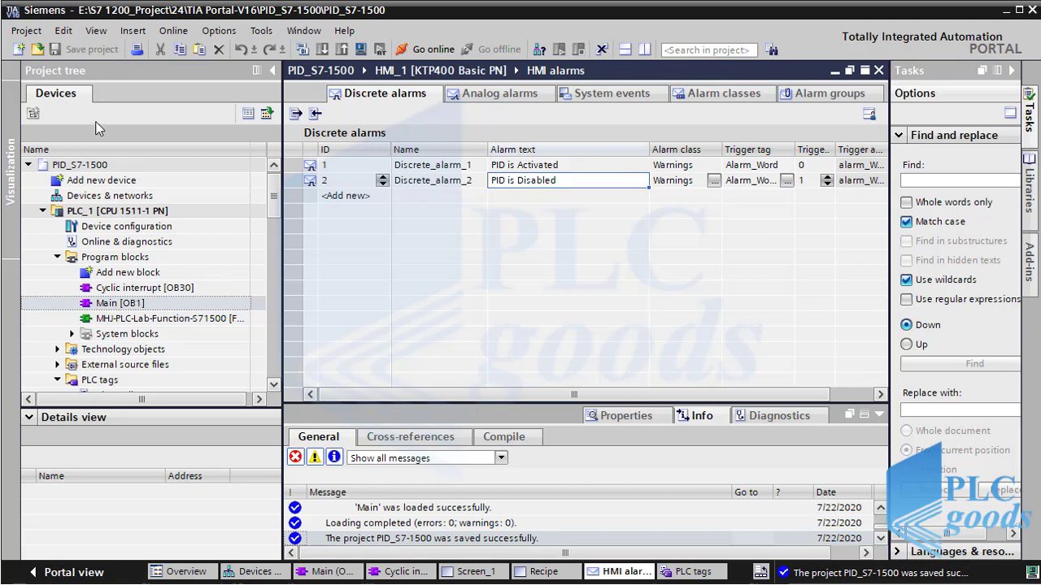
# Step: Add a new HMI screen and rename Screen_2 to Alarm_Screen
pyautogui.click(45, 211)
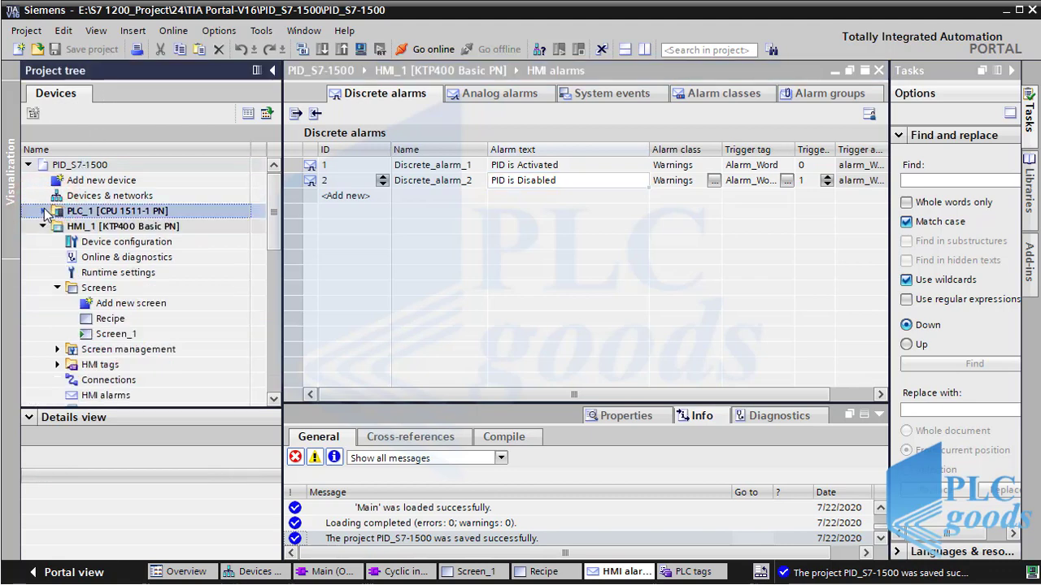
pyautogui.click(98, 304)
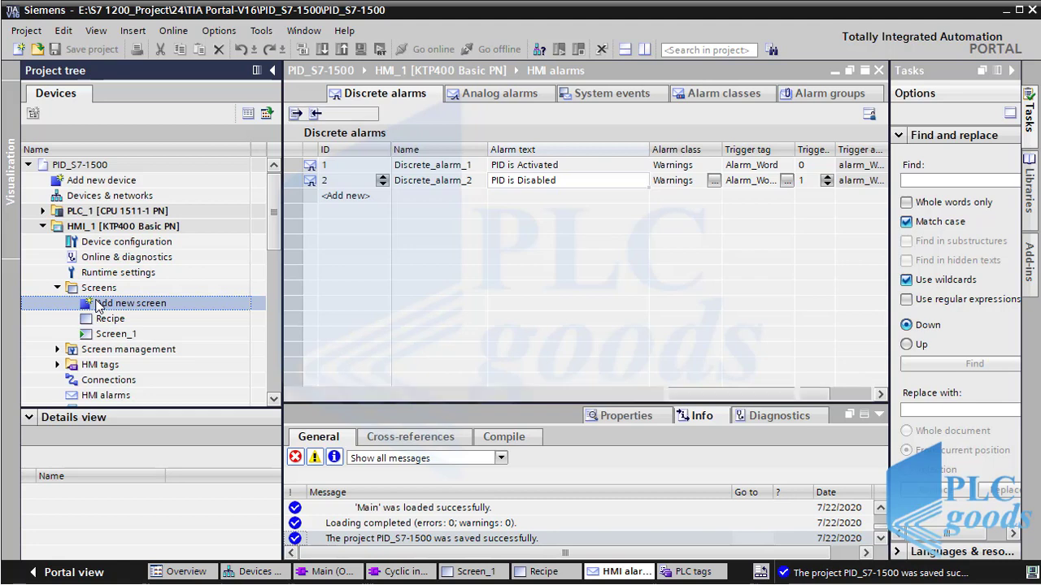
pyautogui.doubleClick(97, 304)
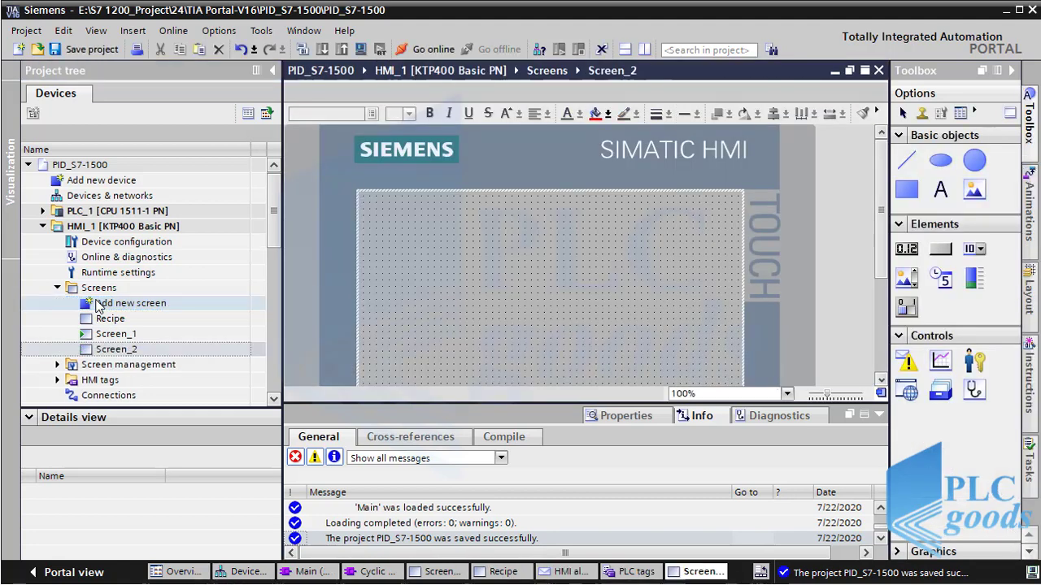
pyautogui.click(103, 352)
pyautogui.rightClick(103, 352)
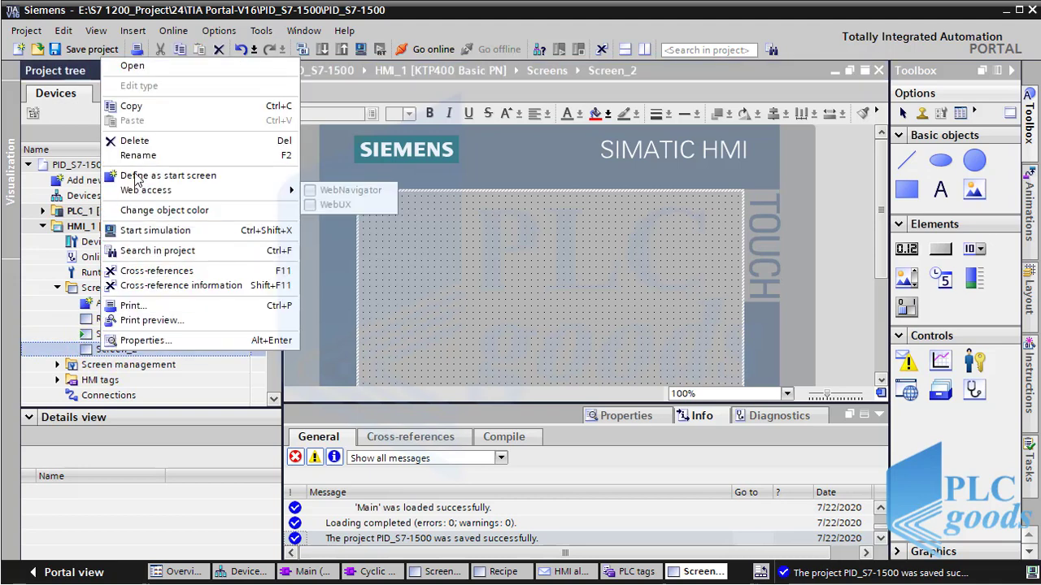
pyautogui.click(138, 156)
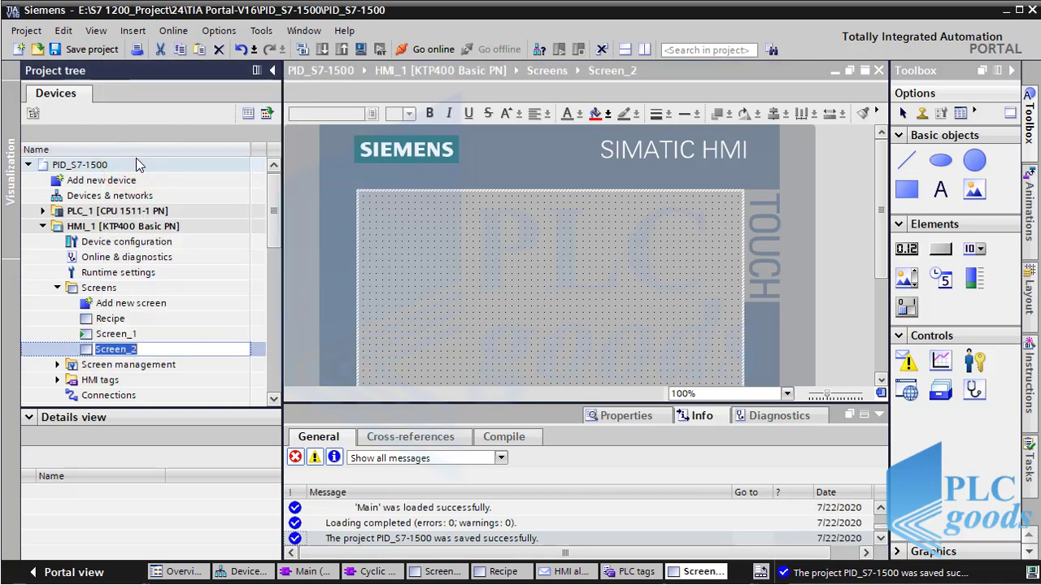
pyautogui.write('Alarm_')
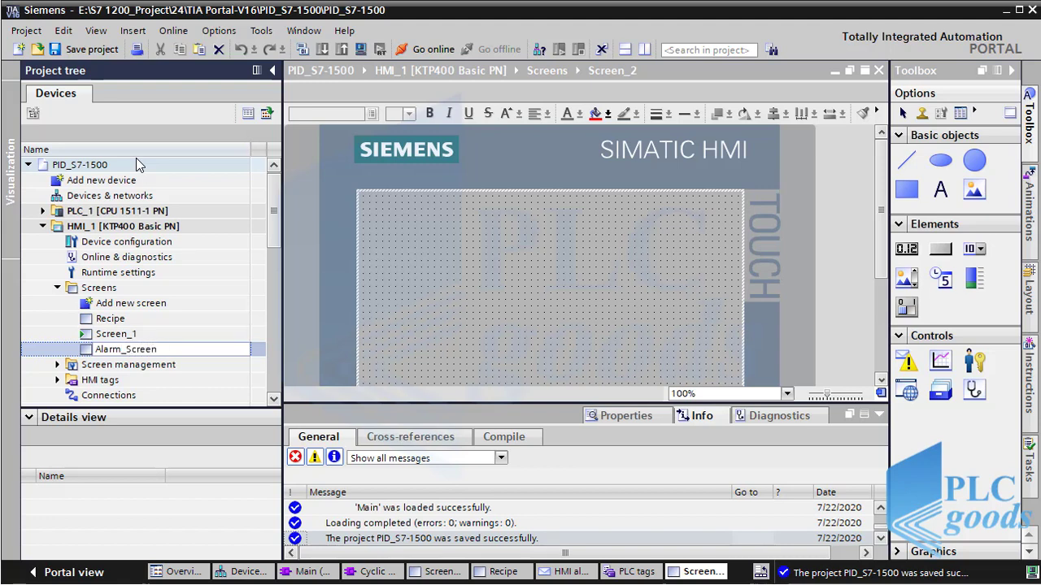
pyautogui.press('Return')
pyautogui.click(371, 268)
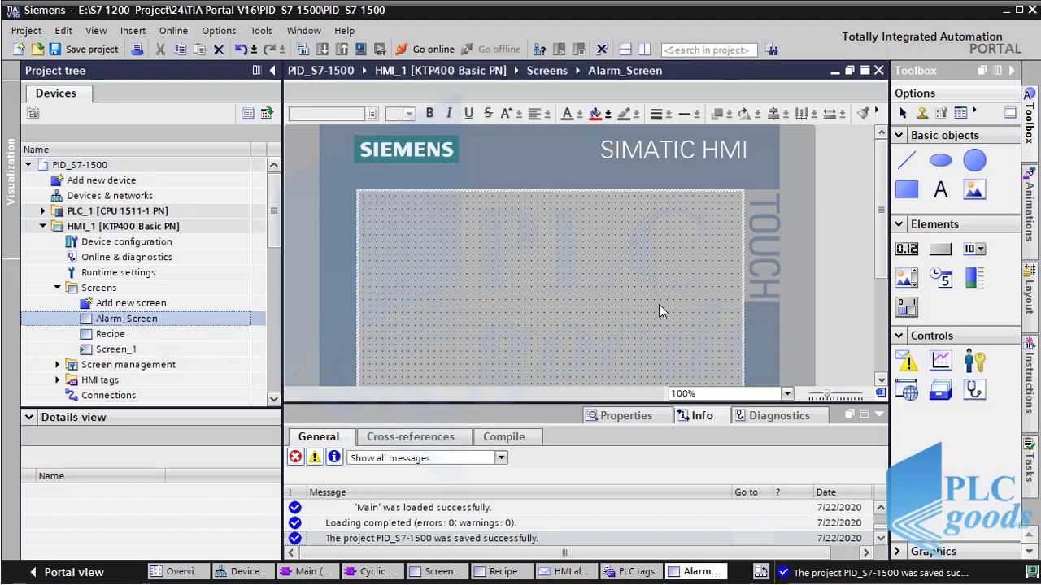
# Step: Place an alarm view across Alarm_Screen and show its properties
pyautogui.click(906, 362)
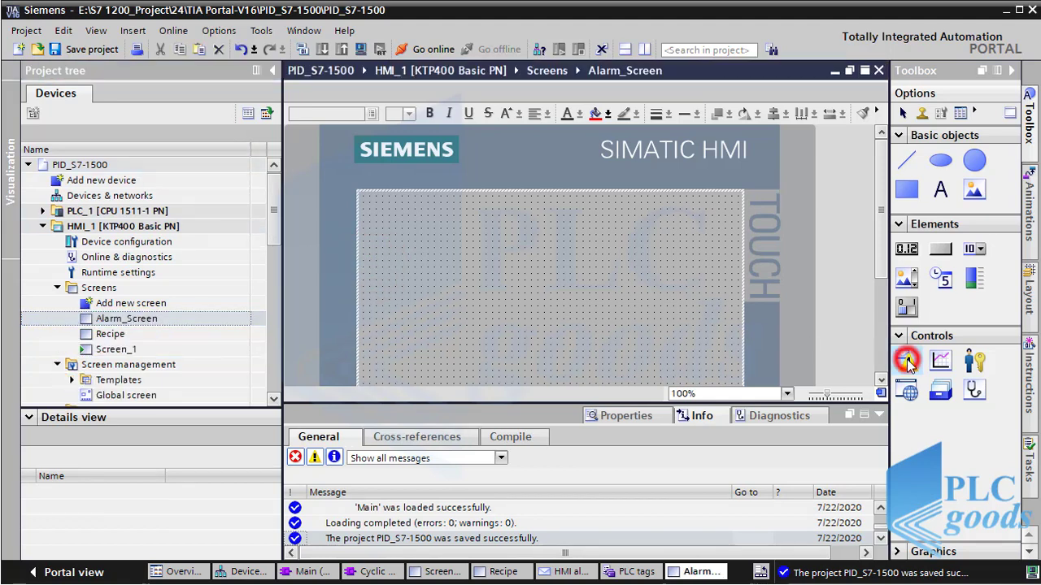
pyautogui.moveTo(906, 362)
pyautogui.mouseDown()
pyautogui.moveTo(645, 325)
pyautogui.moveTo(548, 291)
pyautogui.mouseUp()
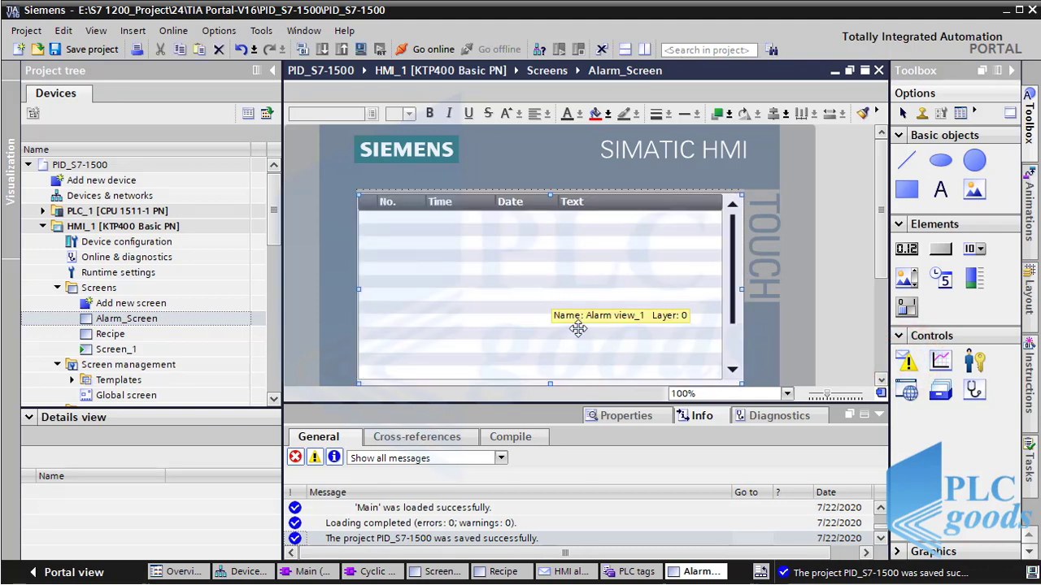
pyautogui.click(619, 415)
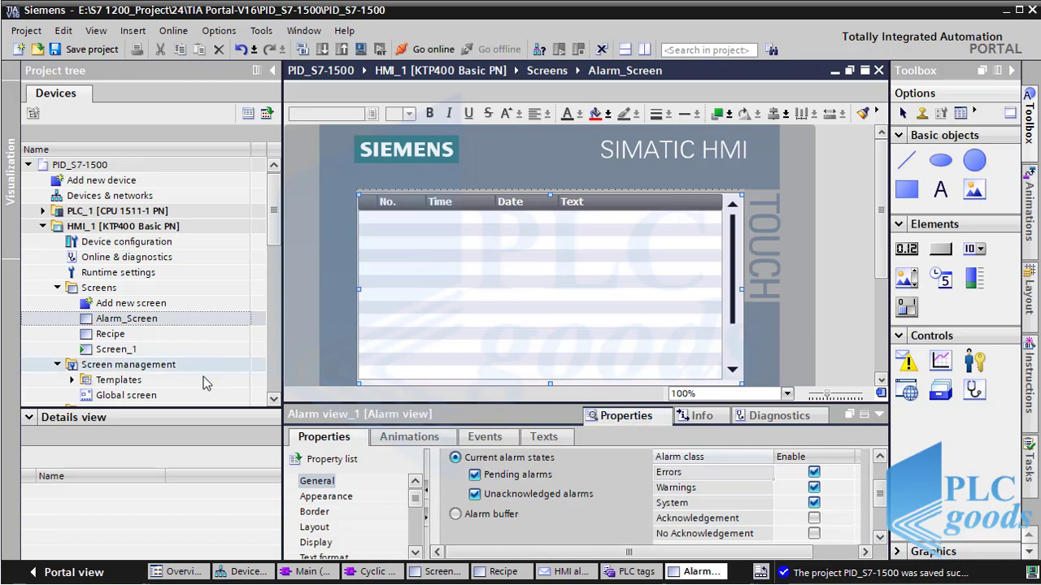
pyautogui.click(147, 394)
# Step: Add an alarm window to the Global screen, widening it and moving it up
pyautogui.doubleClick(147, 395)
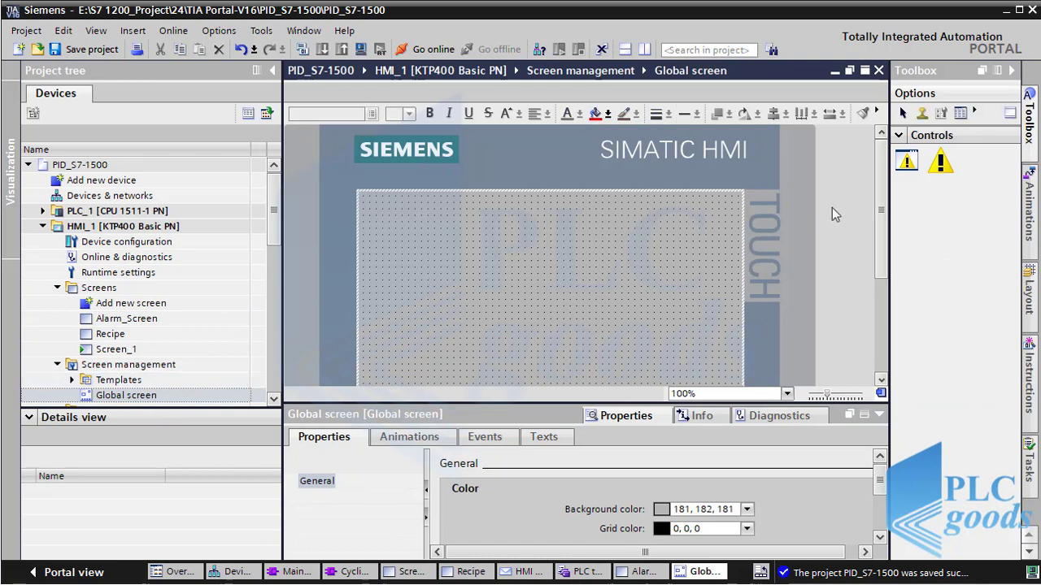
pyautogui.click(906, 161)
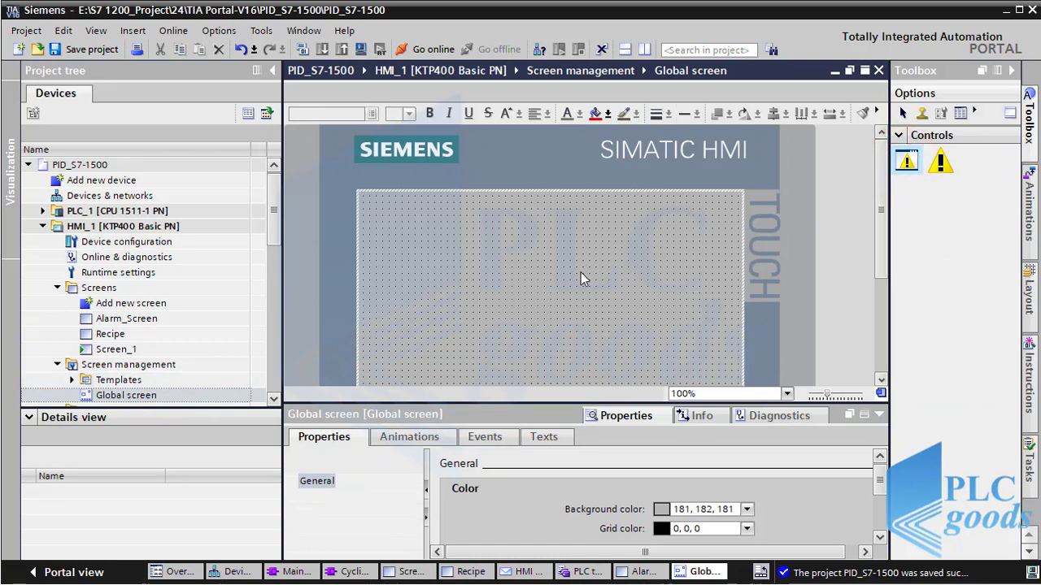
pyautogui.click(511, 299)
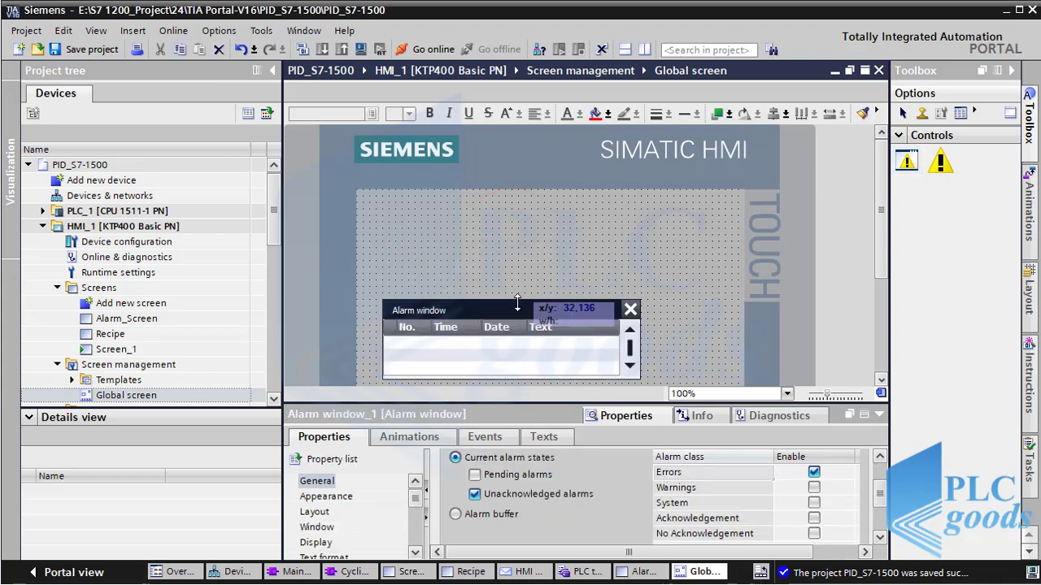
pyautogui.moveTo(640, 338); pyautogui.dragTo(713, 336)
pyautogui.moveTo(617, 303); pyautogui.dragTo(615, 283)
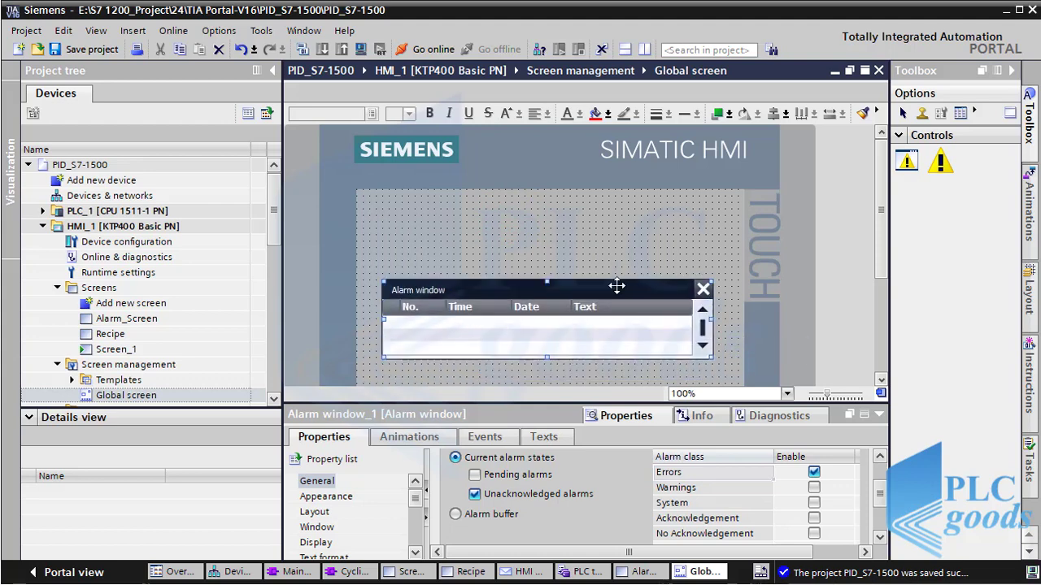
# Step: Add an alarm indicator near the Global screen's top-right corner
pyautogui.click(940, 164)
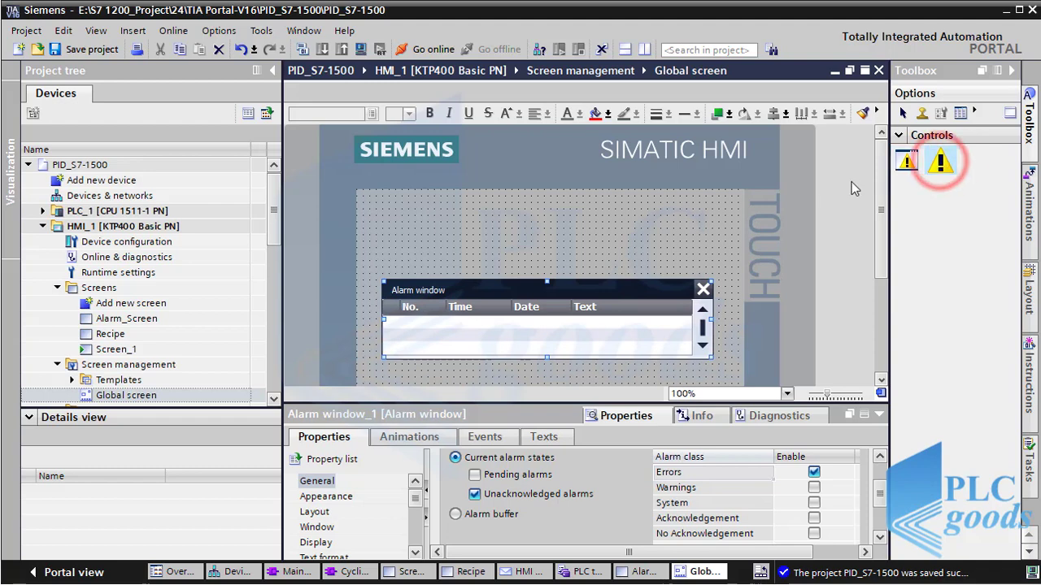
pyautogui.click(718, 211)
pyautogui.moveTo(718, 210); pyautogui.dragTo(729, 212)
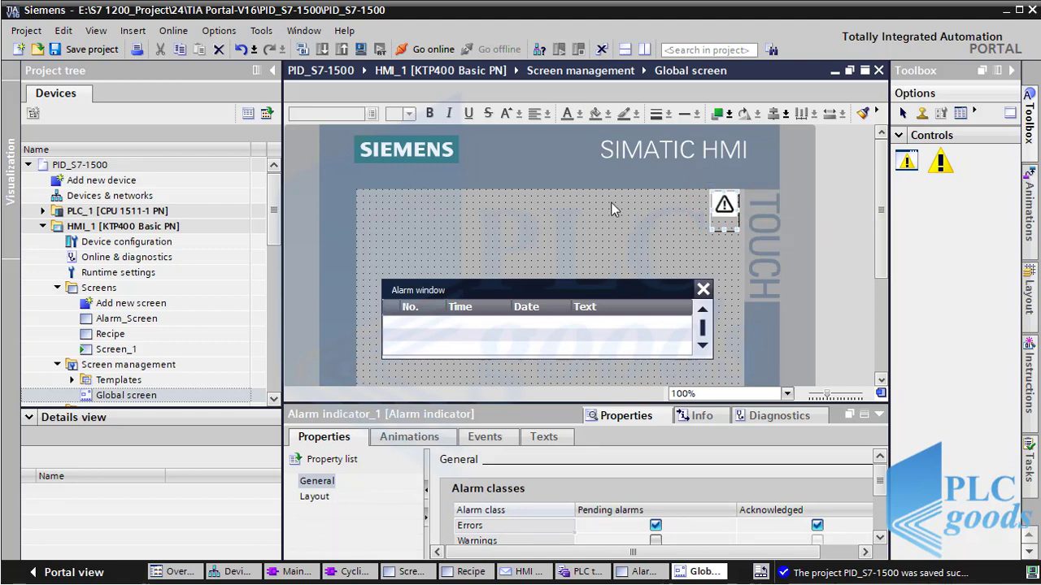
# Step: Save the project and show force controls for the Fill Valve and Discharge Valve
pyautogui.click(69, 50)
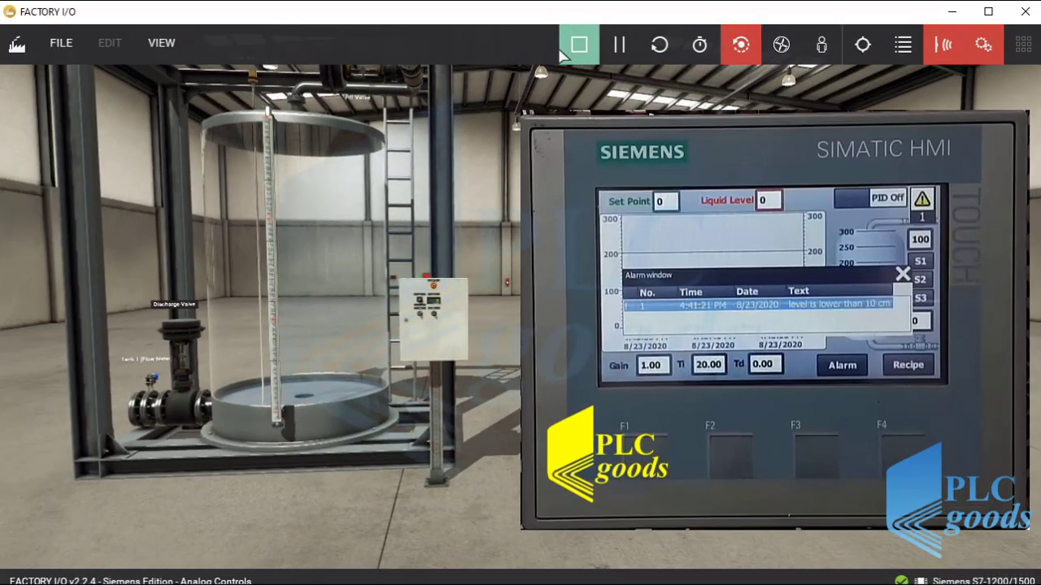
pyautogui.click(357, 108)
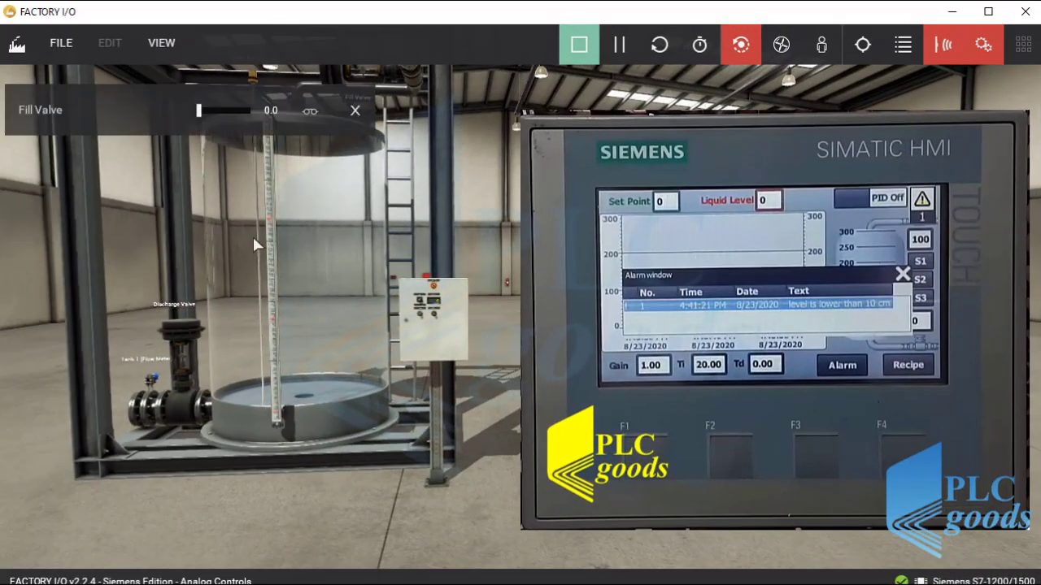
pyautogui.click(182, 306)
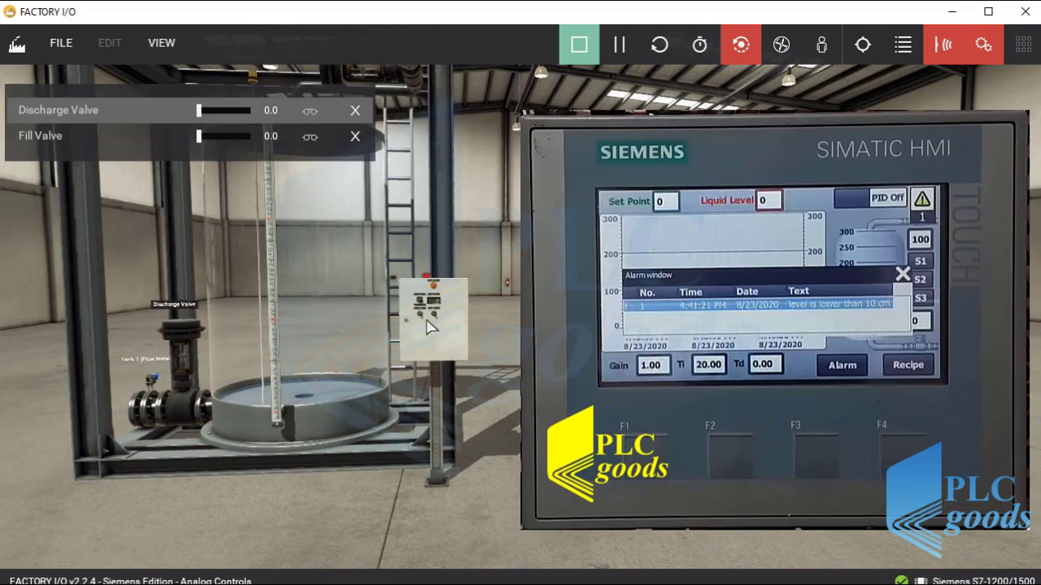
pyautogui.scroll(2, 423, 322)
pyautogui.scroll(2, 393, 317)
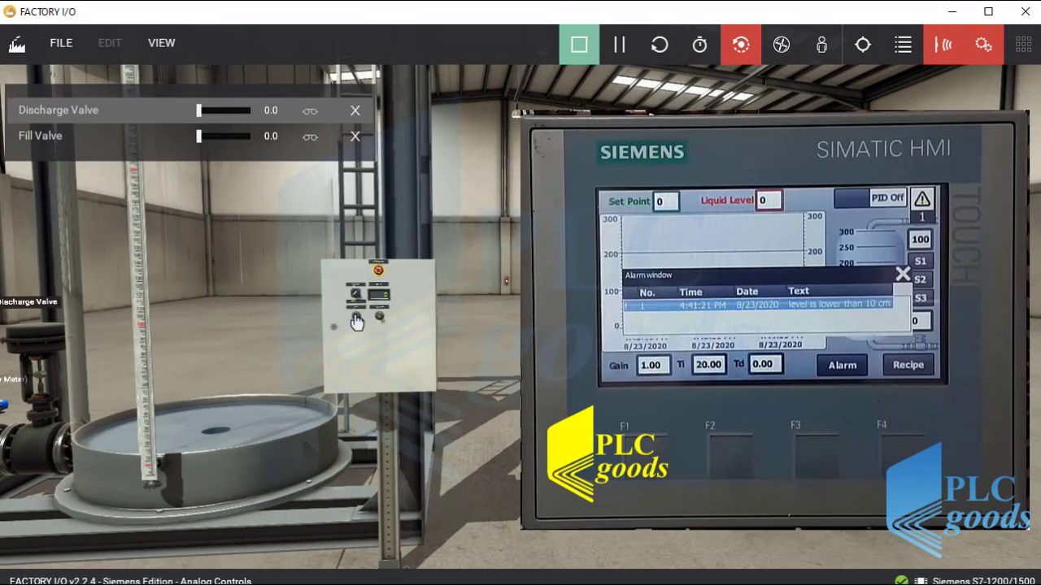
# Step: Start filling the tank, then open and adjust the discharge valve flow
pyautogui.click(353, 313)
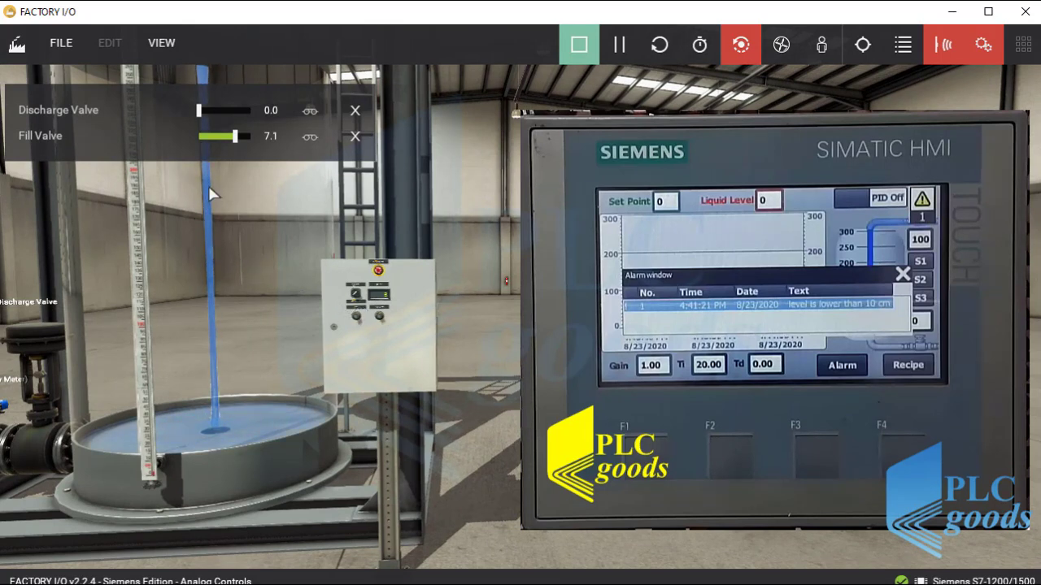
pyautogui.click(380, 317)
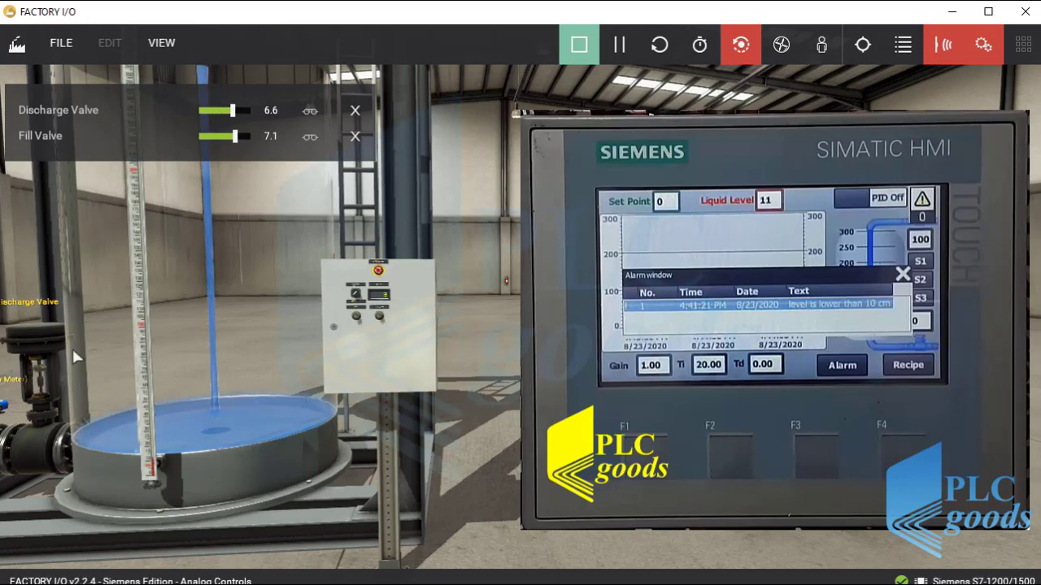
pyautogui.click(363, 322)
pyautogui.moveTo(363, 321); pyautogui.dragTo(329, 368)
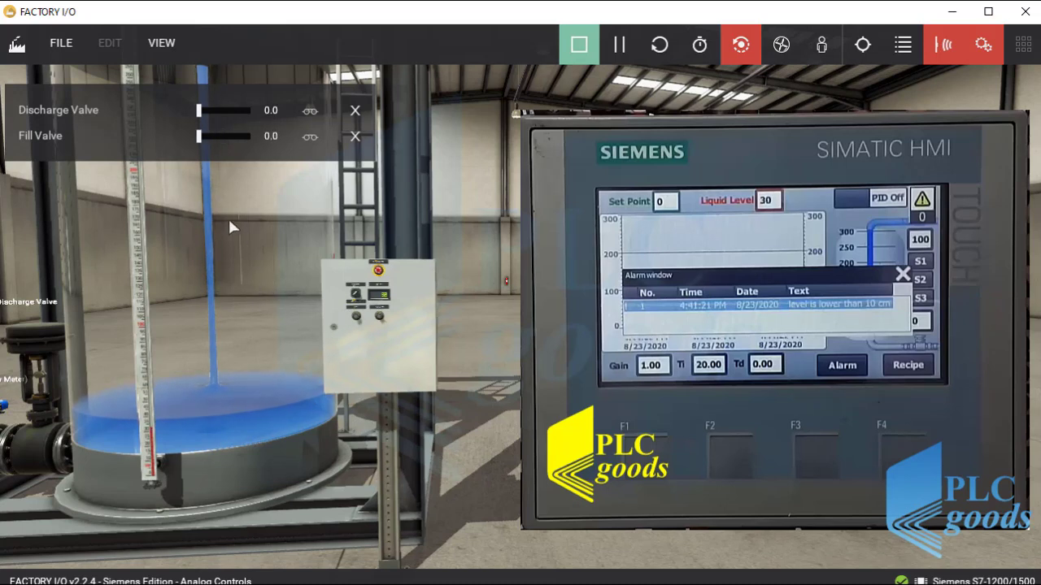
# Step: Turn the control box's upper-left switch to open the fill valve fully to 10.0
pyautogui.click(358, 295)
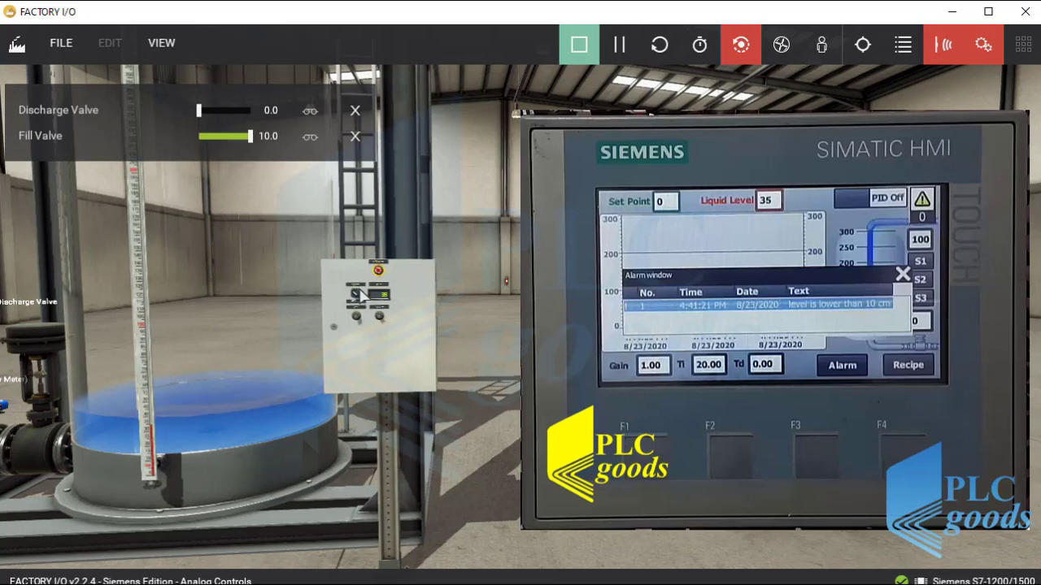